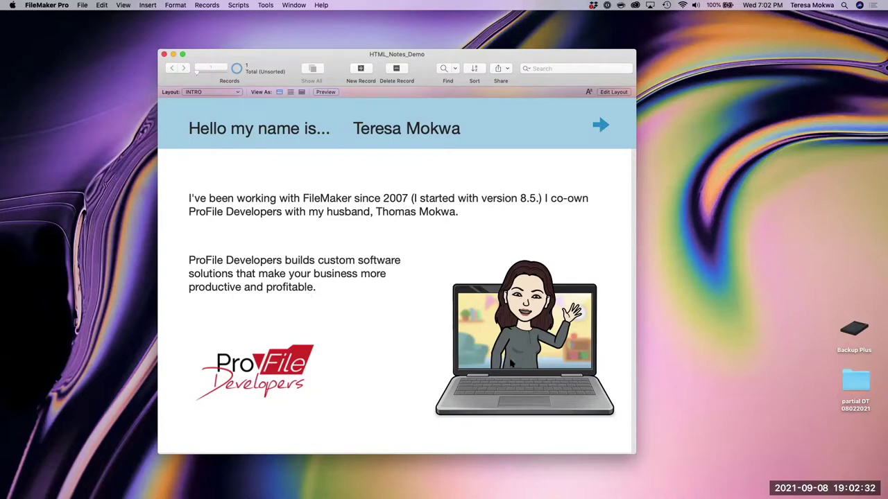
# - Advance from the intro slide to the 'Webviewer Notes Made Easy!' title slide
pyautogui.click(600, 126)
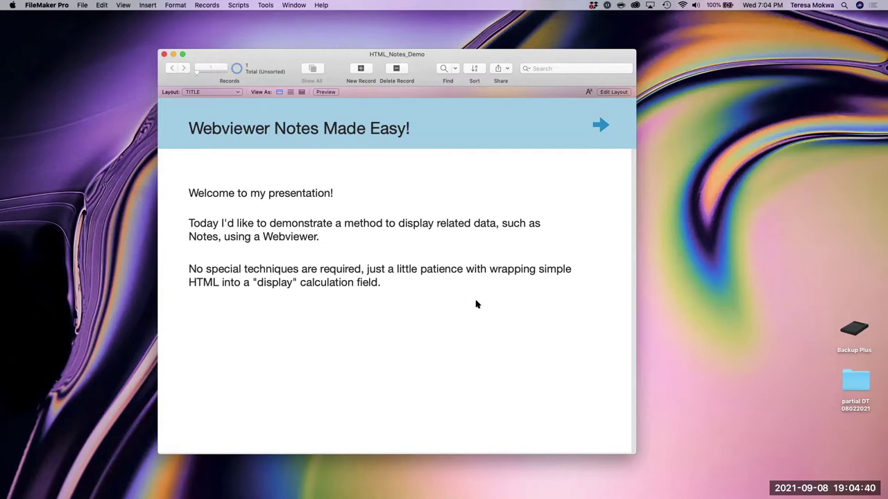
# - Go forward to the Concept Description slide about Projects and their Notes
pyautogui.click(601, 127)
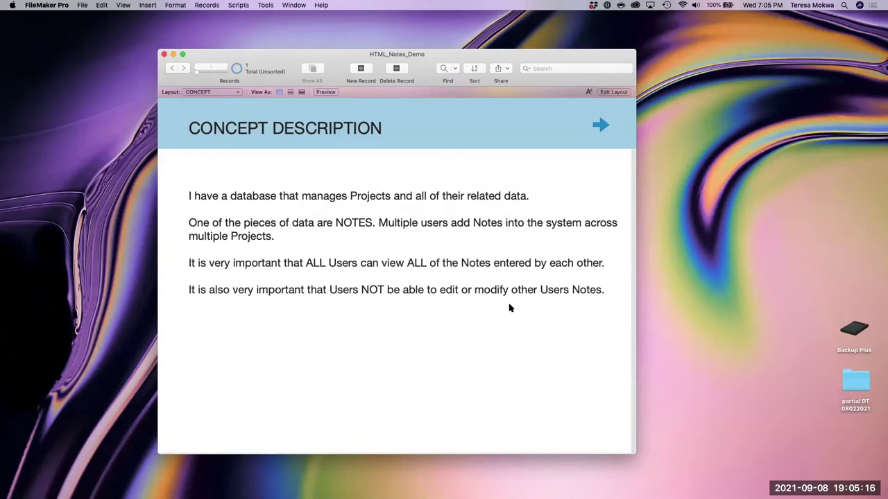
# - Move ahead to the Tables and Relationships slide showing the Project-to-Note link
pyautogui.click(597, 128)
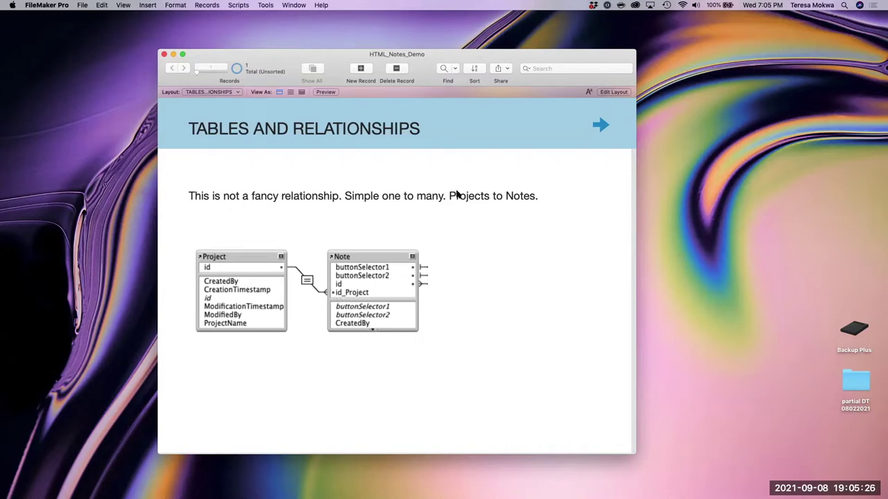
# - Advance to the JOB WITH NOTE PORTAL - SHORT layout listing single-line notes
pyautogui.click(602, 125)
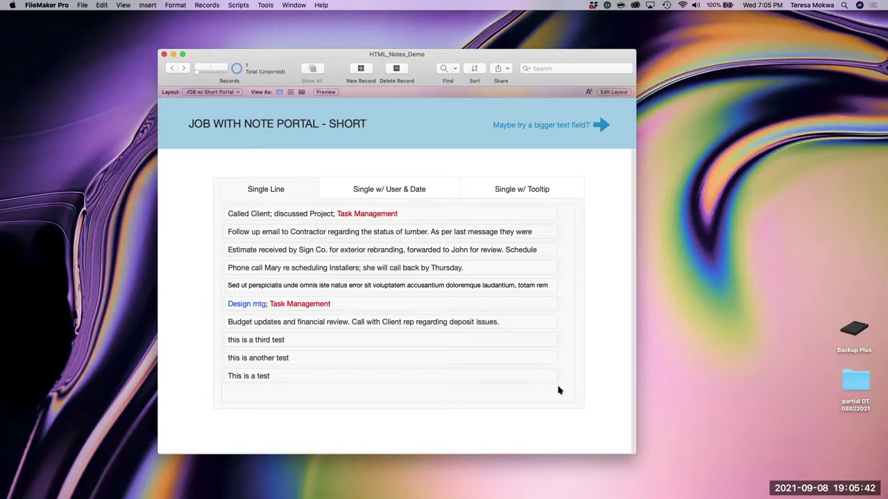
# - Expand the Estimate, Phone call Mary and Sed ut perspiciatis notes to read them fully
pyautogui.click(226, 214)
pyautogui.click(353, 250)
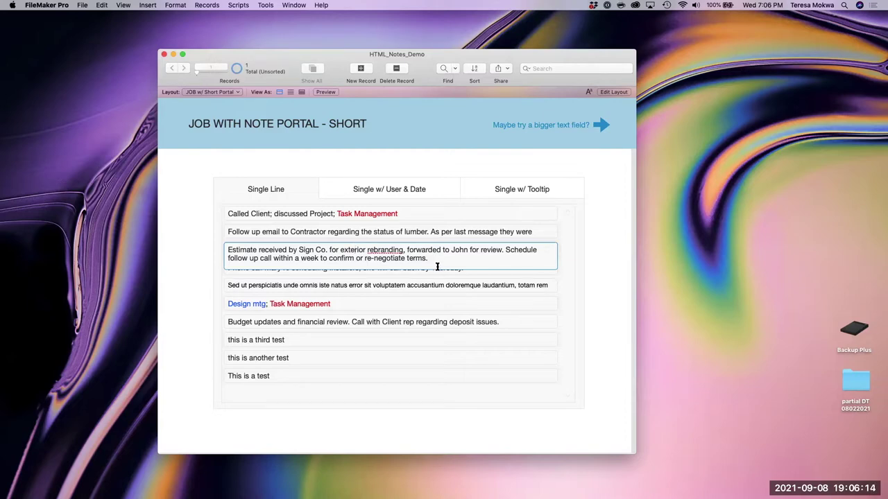
pyautogui.click(205, 264)
pyautogui.click(301, 268)
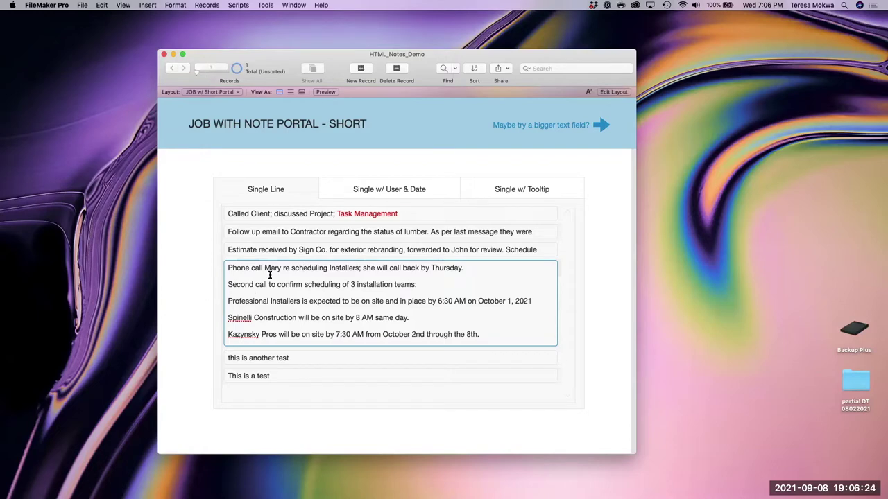
pyautogui.click(200, 288)
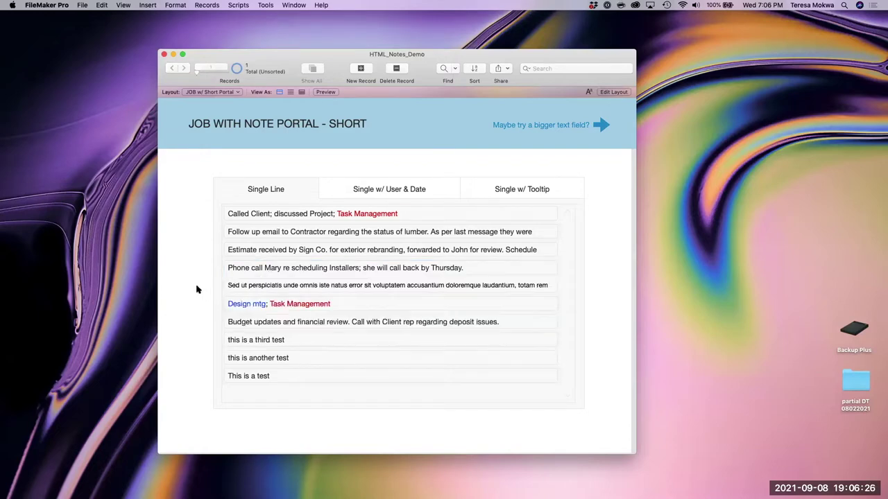
pyautogui.click(337, 289)
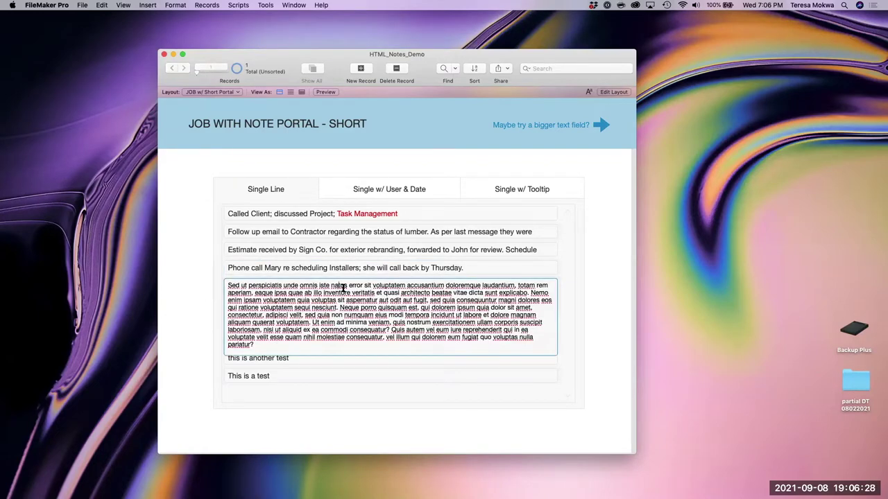
pyautogui.click(193, 305)
# - Step through the Design mtg, Budget updates and three test notes, then commit
pyautogui.click(299, 303)
pyautogui.click(287, 324)
pyautogui.click(294, 341)
pyautogui.click(292, 362)
pyautogui.click(294, 375)
pyautogui.click(183, 366)
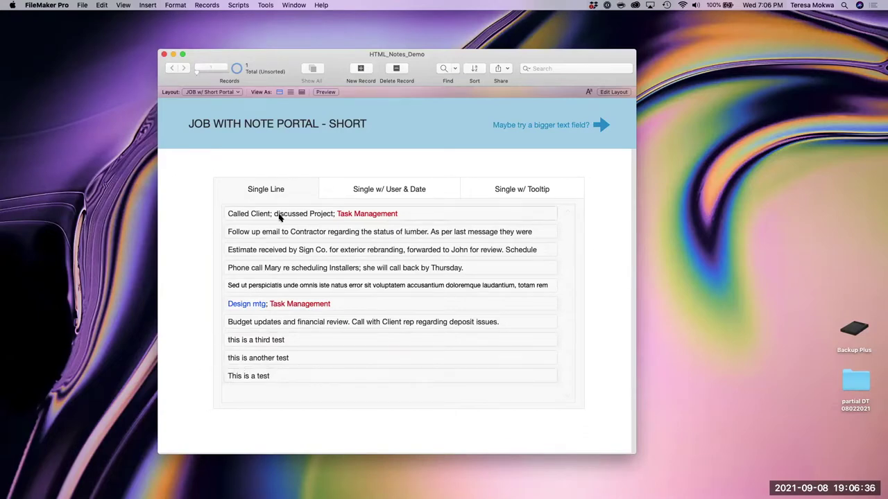
# - Read the Called Client, Follow up email and Phone call Mary notes, then show Single w/ User & Date
pyautogui.click(389, 214)
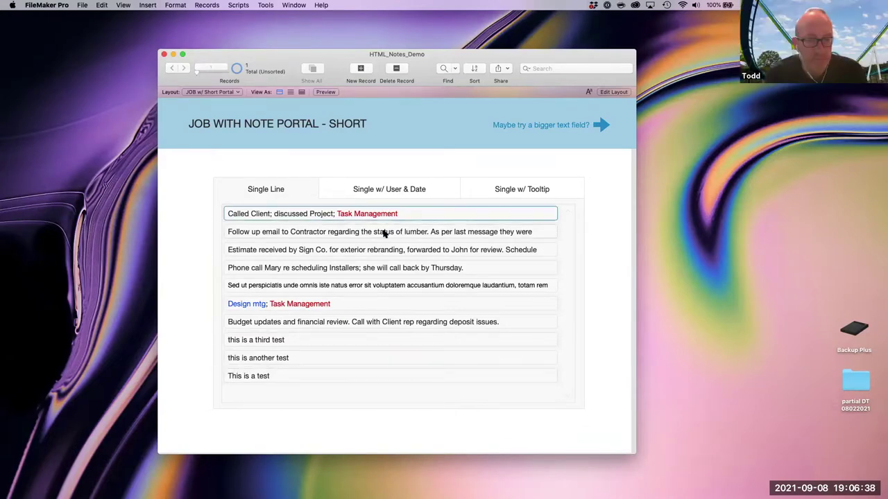
pyautogui.click(201, 239)
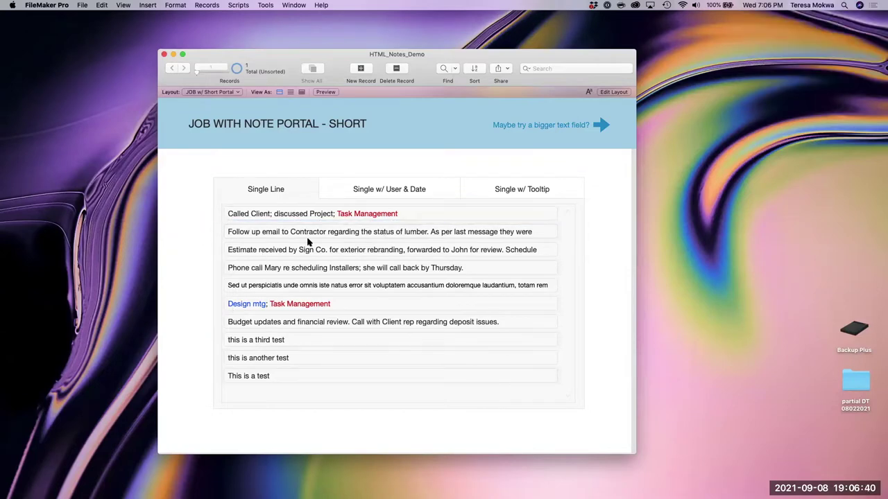
pyautogui.click(400, 231)
pyautogui.click(348, 269)
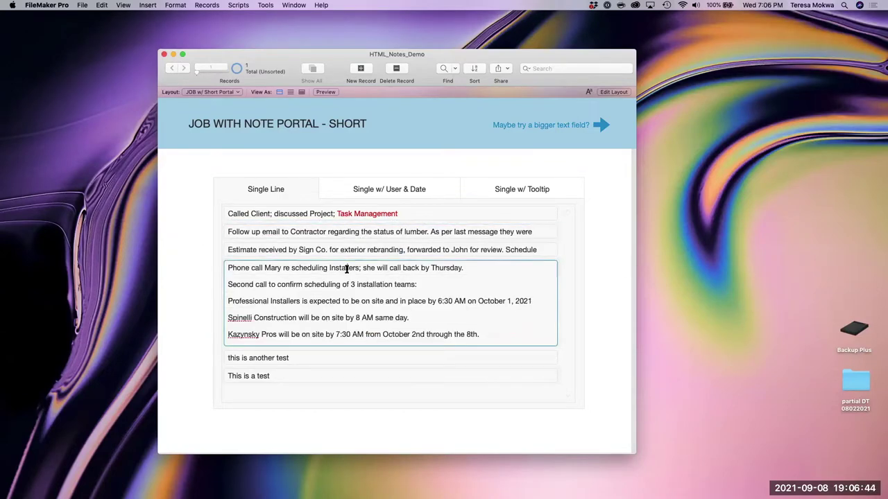
pyautogui.click(196, 313)
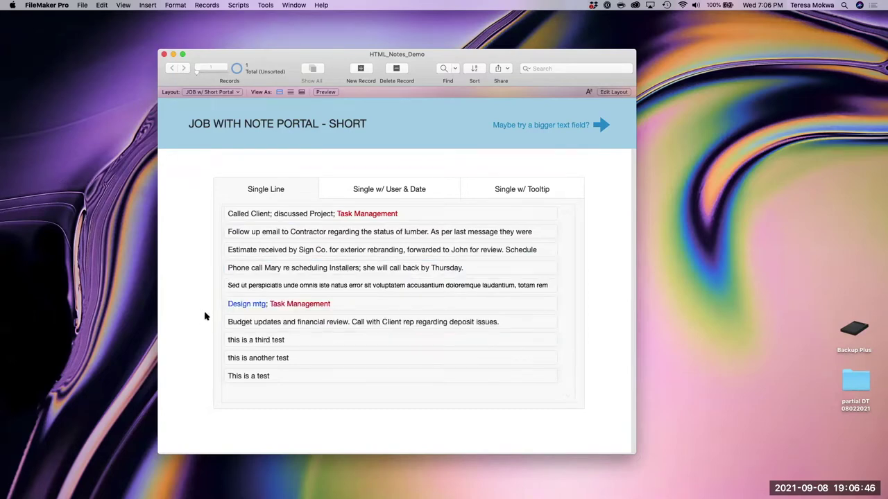
pyautogui.click(387, 192)
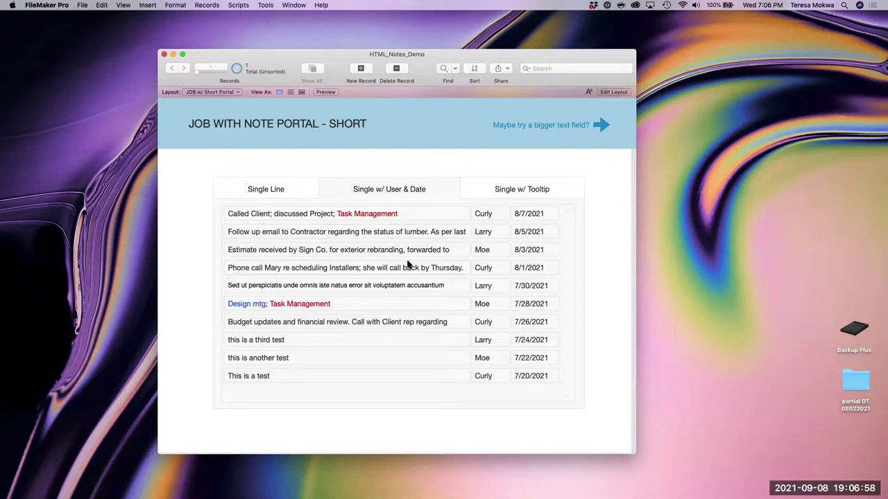
# - Expand Follow up email, Phone call Mary and Sed ut perspiciatis notes, then show Single w/ Tooltip
pyautogui.click(401, 237)
pyautogui.click(208, 268)
pyautogui.click(295, 275)
pyautogui.click(200, 281)
pyautogui.click(378, 285)
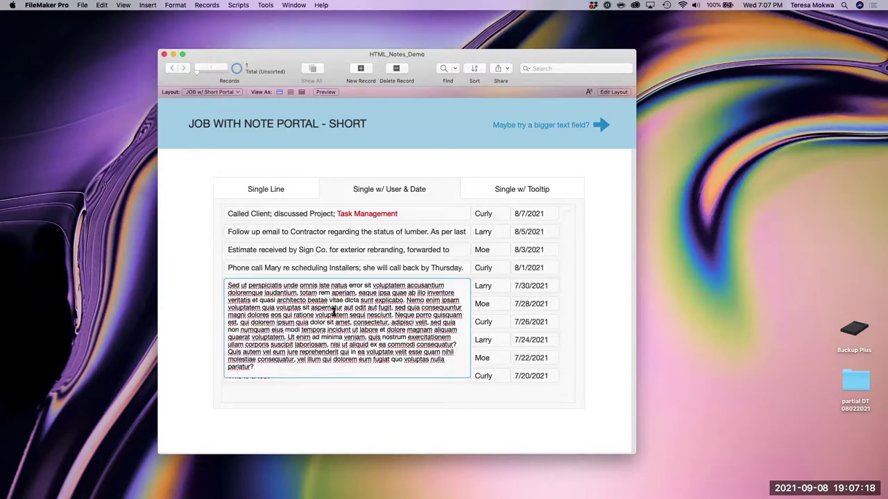
pyautogui.click(195, 313)
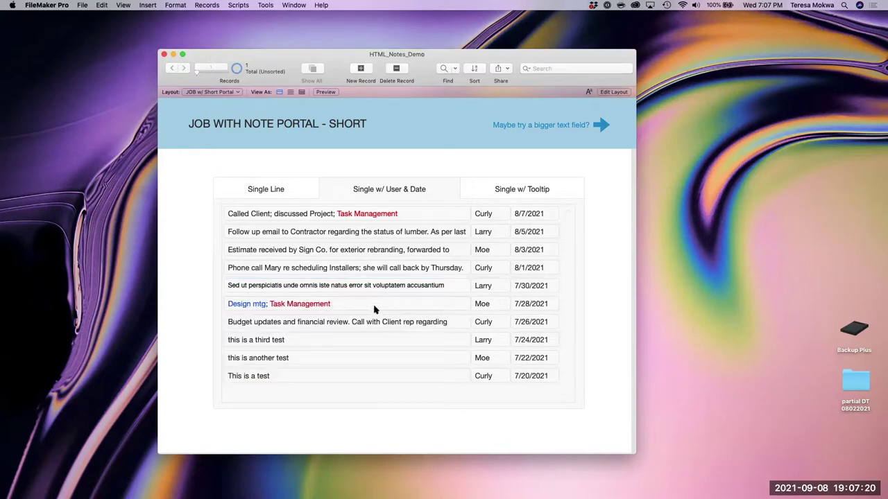
pyautogui.click(391, 284)
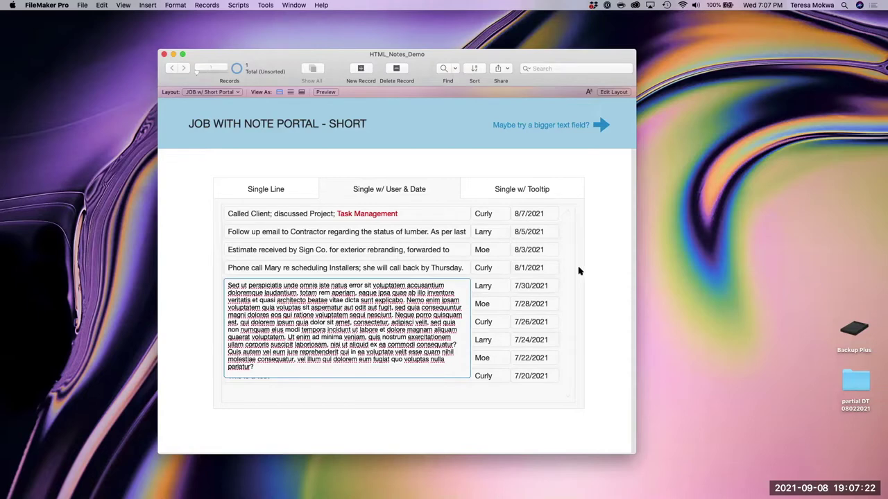
pyautogui.click(579, 270)
pyautogui.click(511, 192)
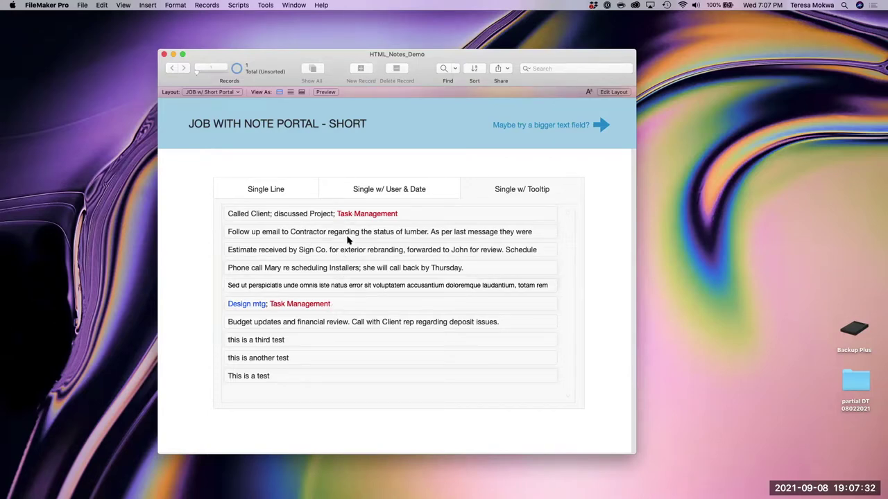
# - Browse the long note portal layout's notes, then switch to the Webviewer Simple layout
pyautogui.moveTo(347, 236)
pyautogui.moveTo(344, 272)
pyautogui.click(594, 127)
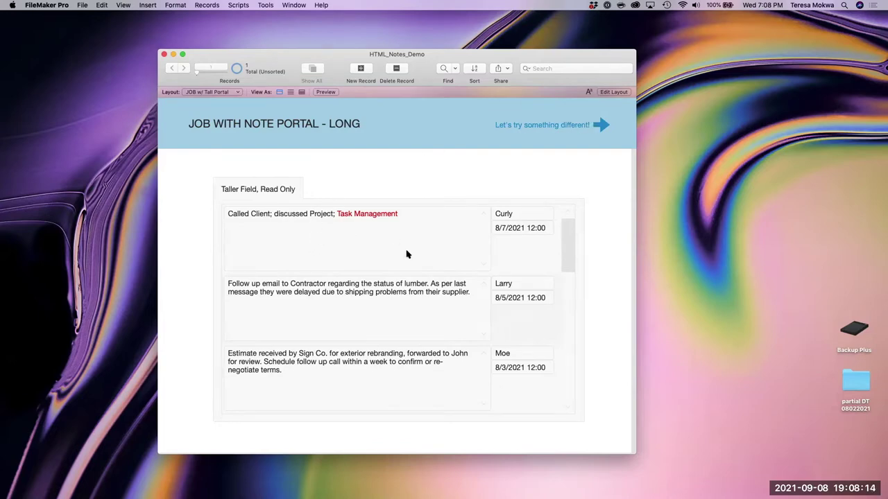
pyautogui.scroll(-2, 433, 321)
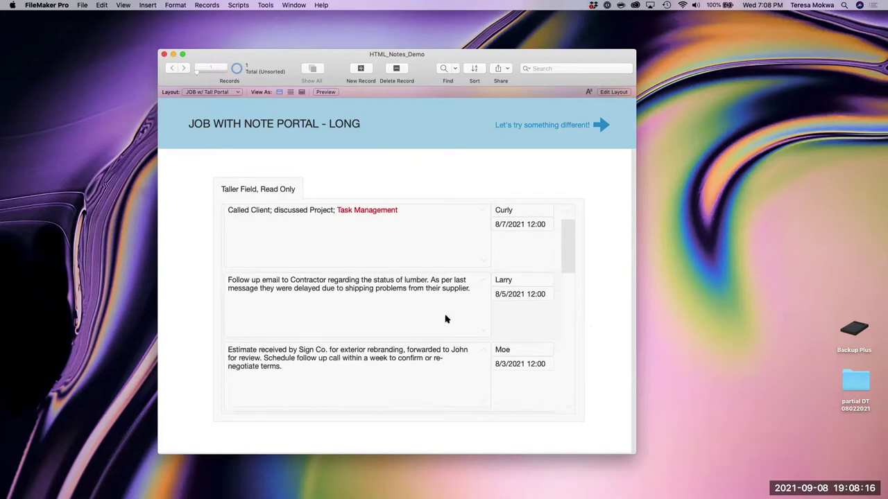
pyautogui.scroll(-10, 446, 319)
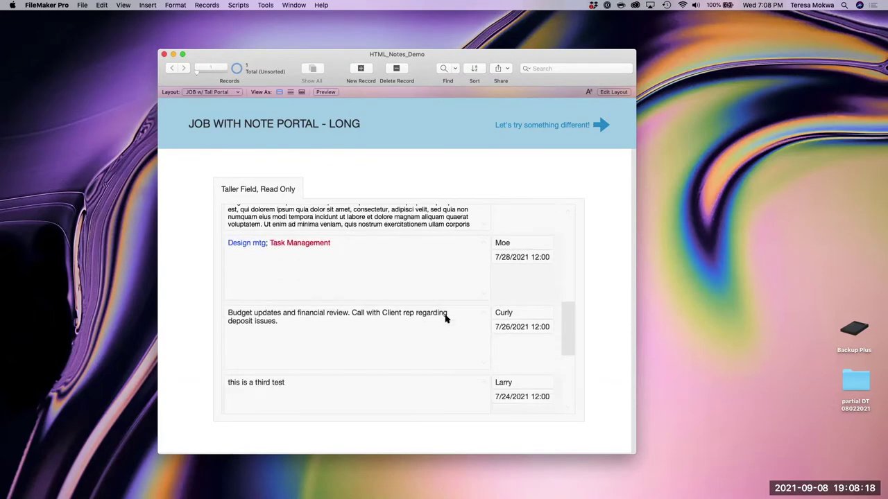
pyautogui.scroll(11, 446, 319)
pyautogui.scroll(1, 446, 319)
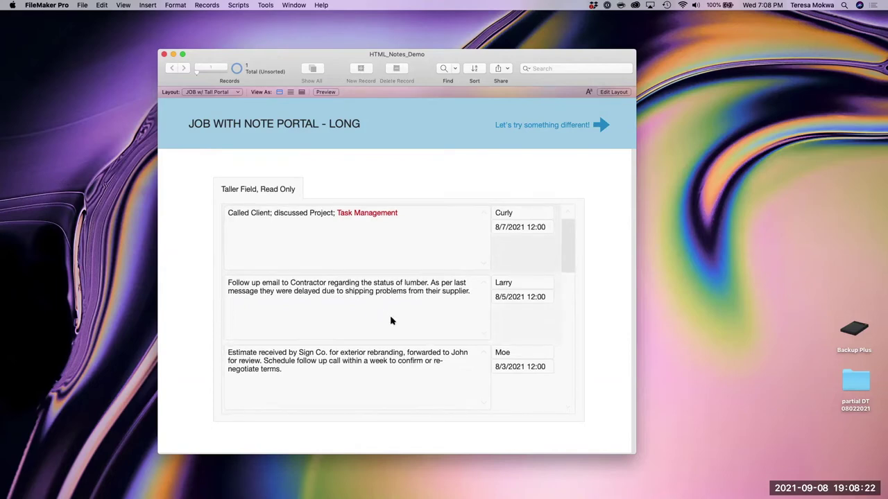
pyautogui.scroll(-3, 390, 320)
pyautogui.scroll(-3, 391, 321)
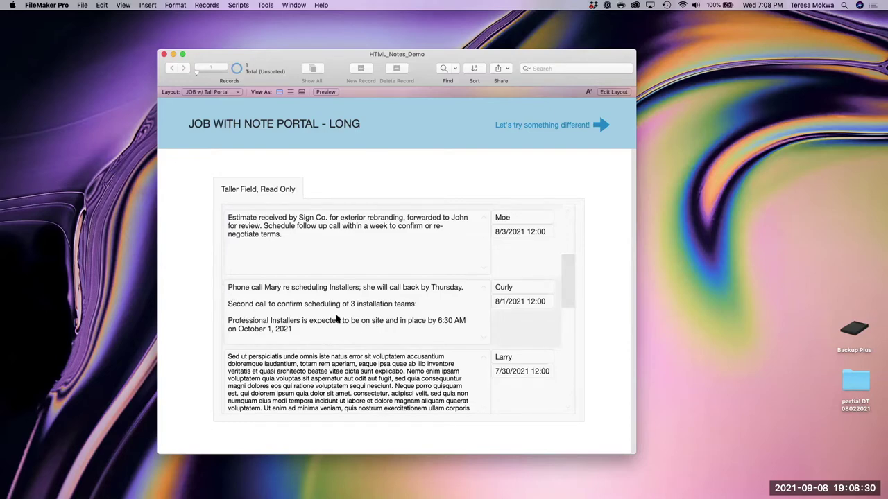
pyautogui.scroll(-6, 336, 319)
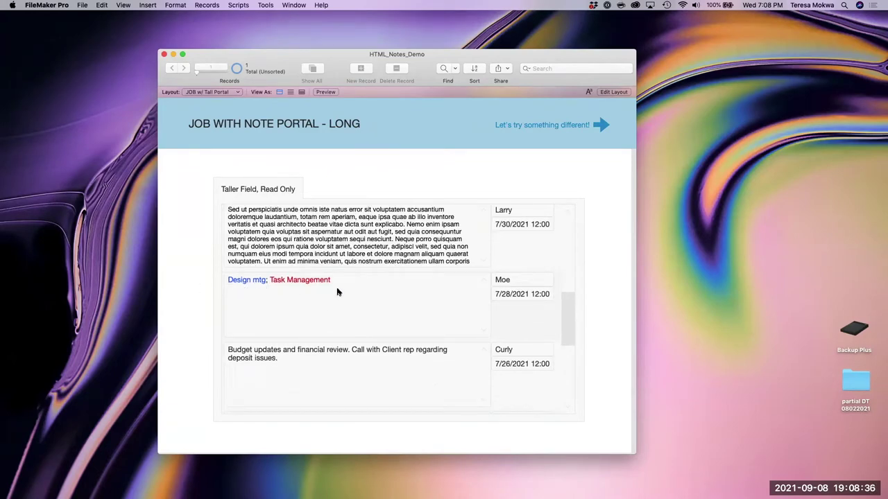
pyautogui.scroll(-4, 395, 322)
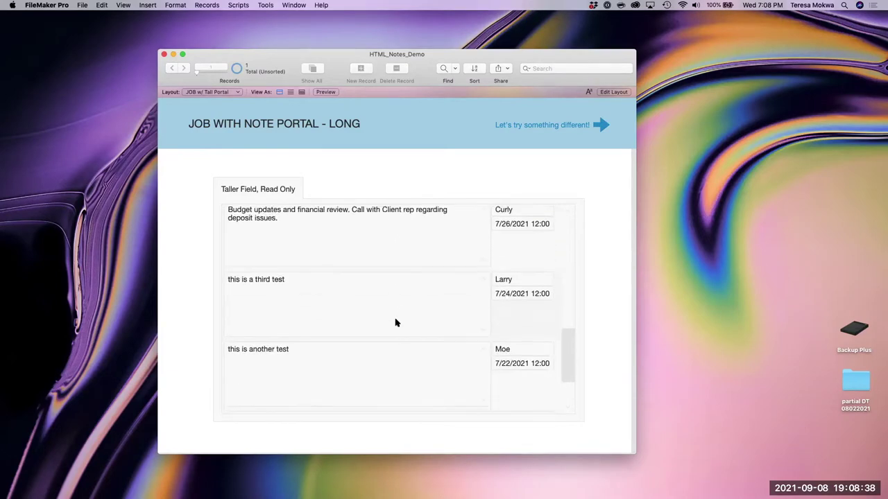
pyautogui.scroll(10, 396, 321)
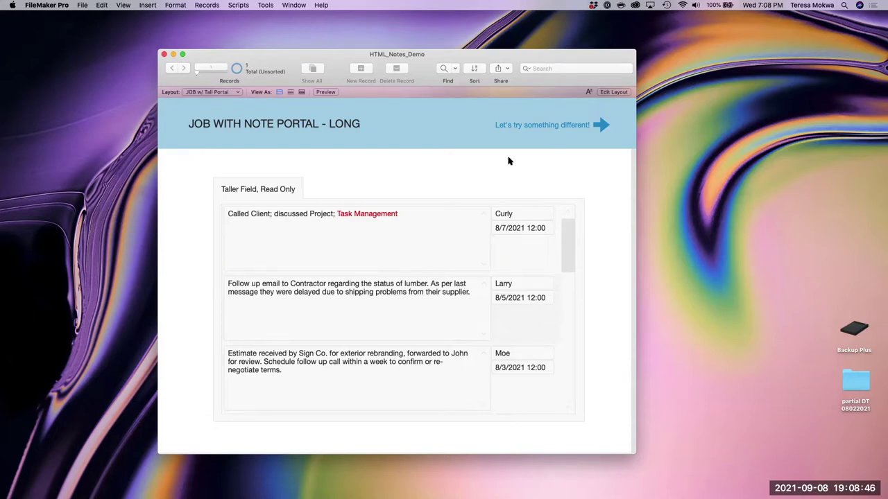
pyautogui.click(592, 127)
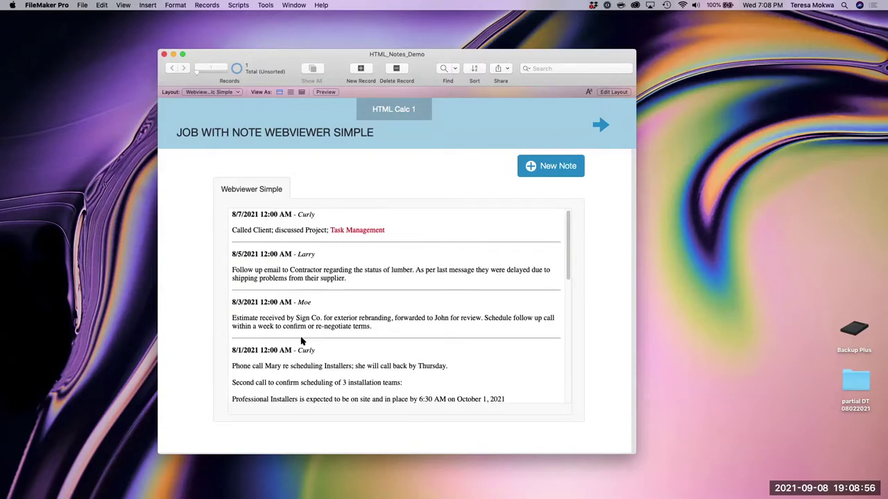
# - Review every note in the simple web viewer, then enter Layout mode to see its formula
pyautogui.scroll(-3, 302, 340)
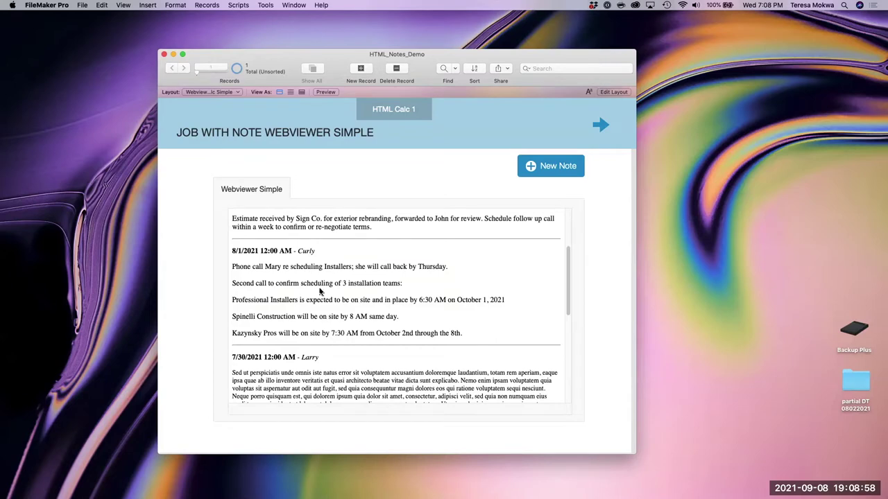
pyautogui.scroll(-1, 331, 344)
pyautogui.scroll(-4, 331, 344)
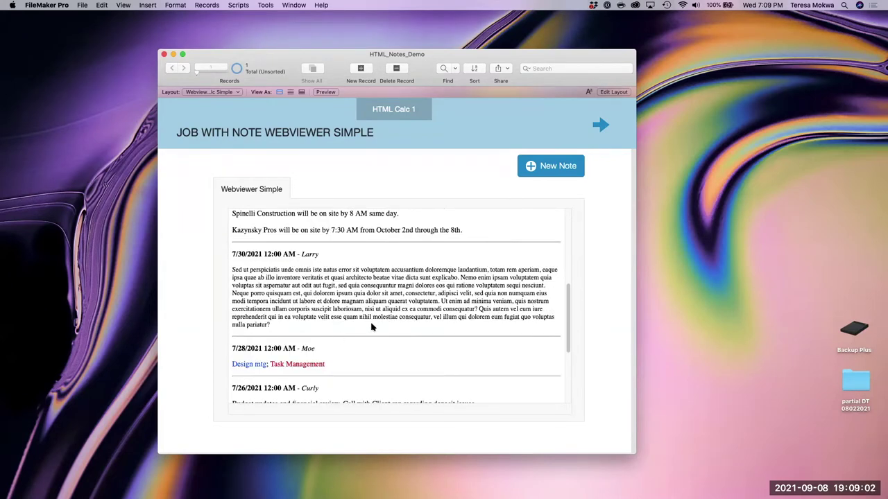
pyautogui.scroll(-7, 370, 327)
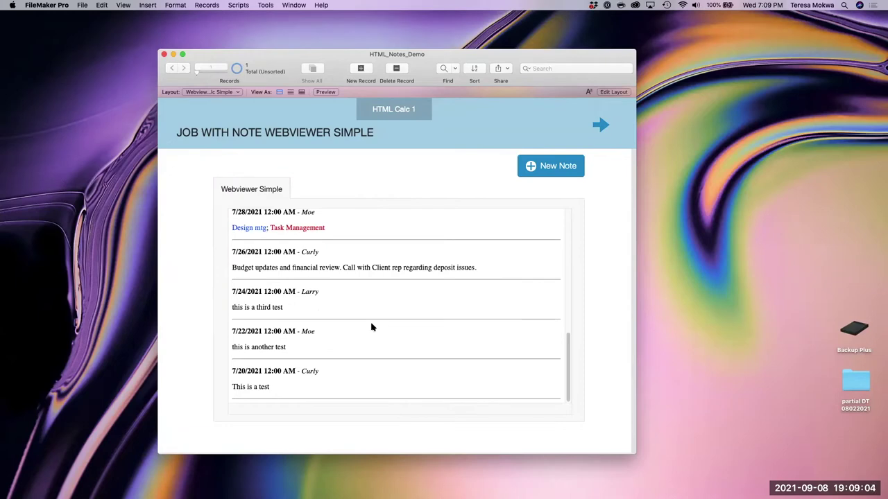
pyautogui.scroll(3, 371, 328)
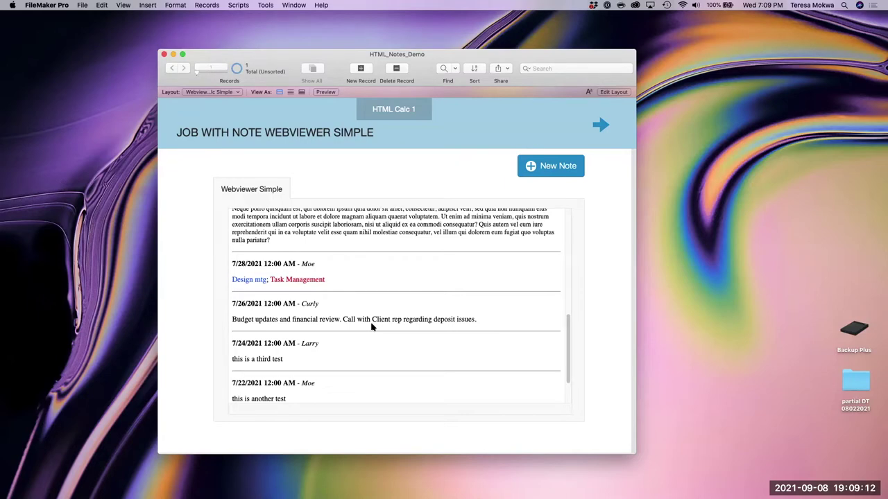
pyautogui.scroll(15, 371, 328)
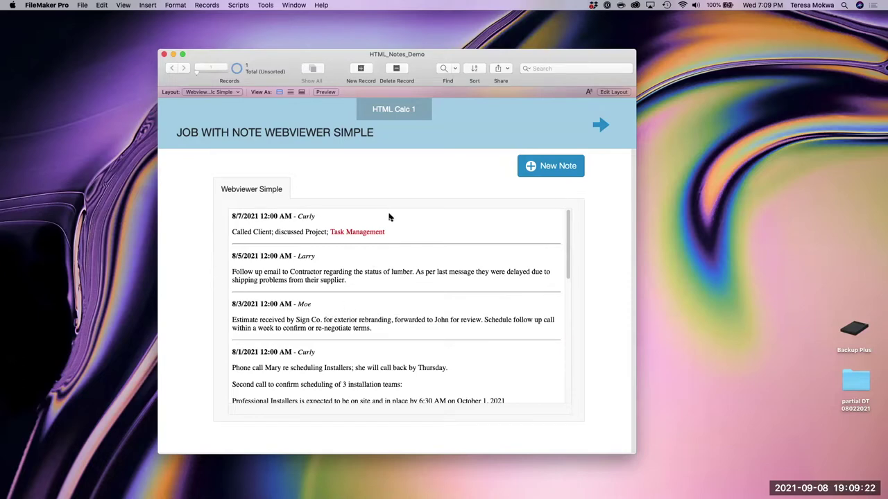
pyautogui.press('super+l')
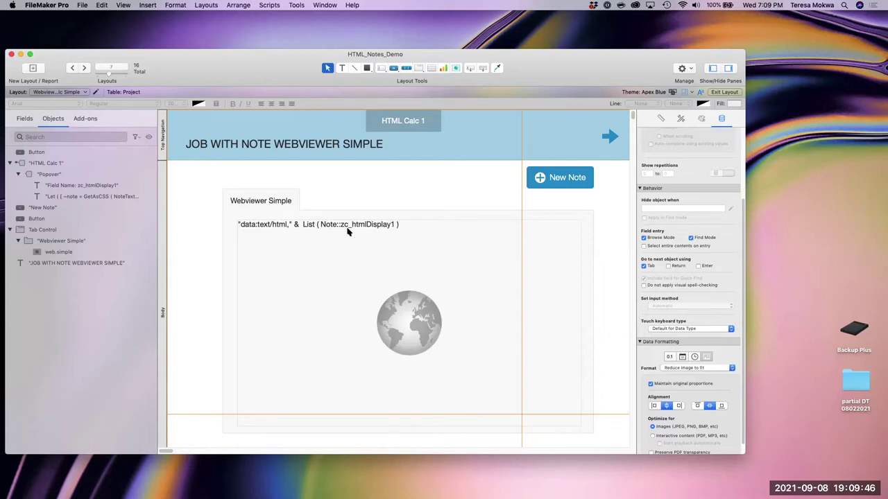
# - Return to Browse mode and show the HTML Calc 1 popover with the zc_htmlDisplay1 calculation
pyautogui.press('super+b')
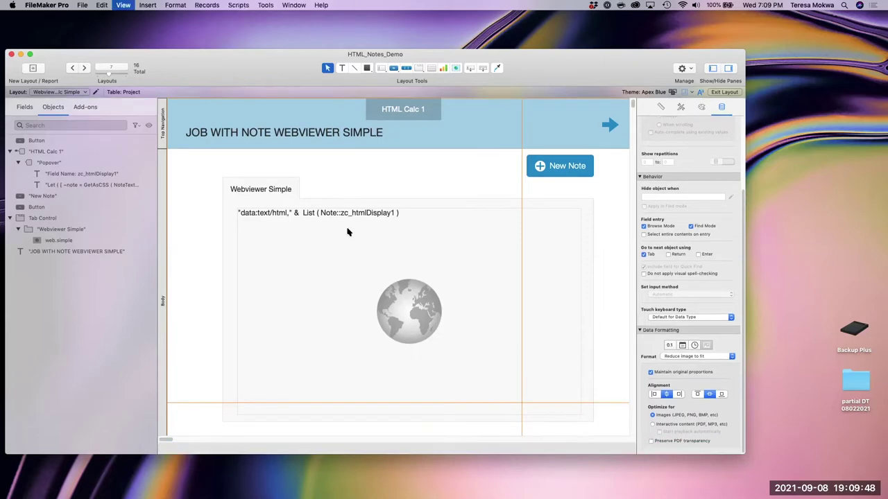
pyautogui.click(397, 111)
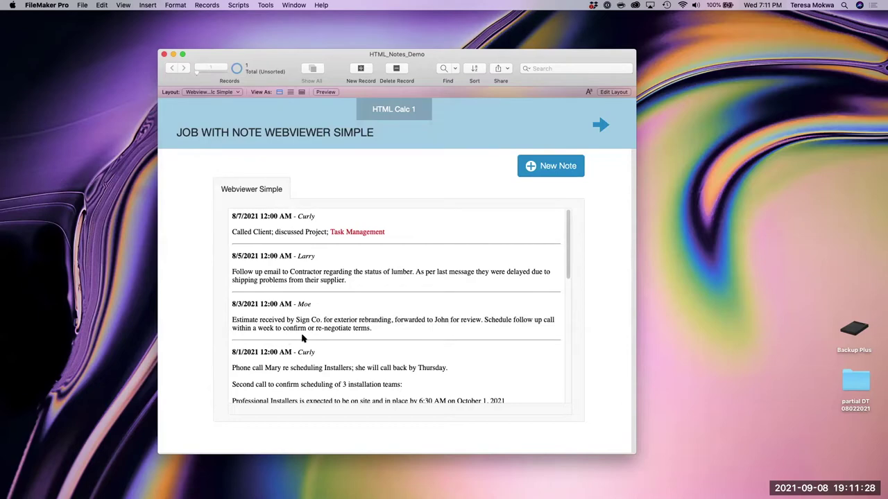
# - Create note 'Test text field' with cost-estimate-template-pdf.pdf and mobile-repair-estimate-template.pdf attached, and save it
pyautogui.scroll(-10, 321, 352)
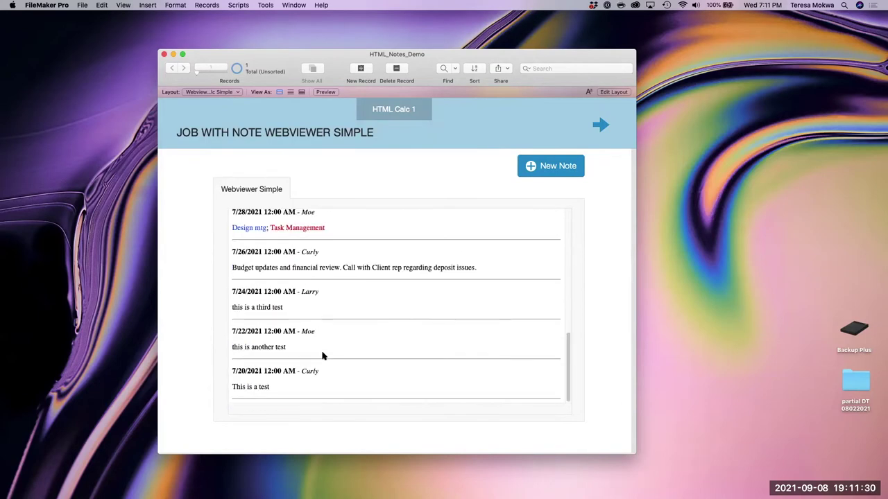
pyautogui.scroll(10, 321, 356)
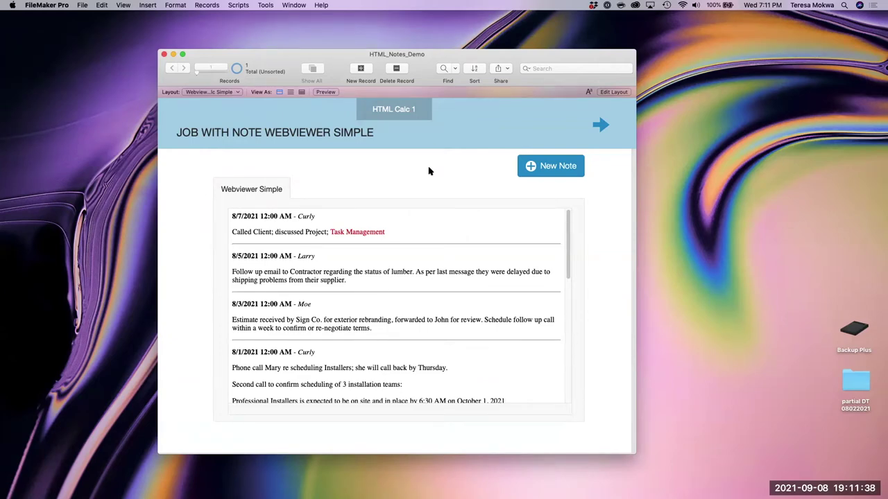
pyautogui.click(548, 167)
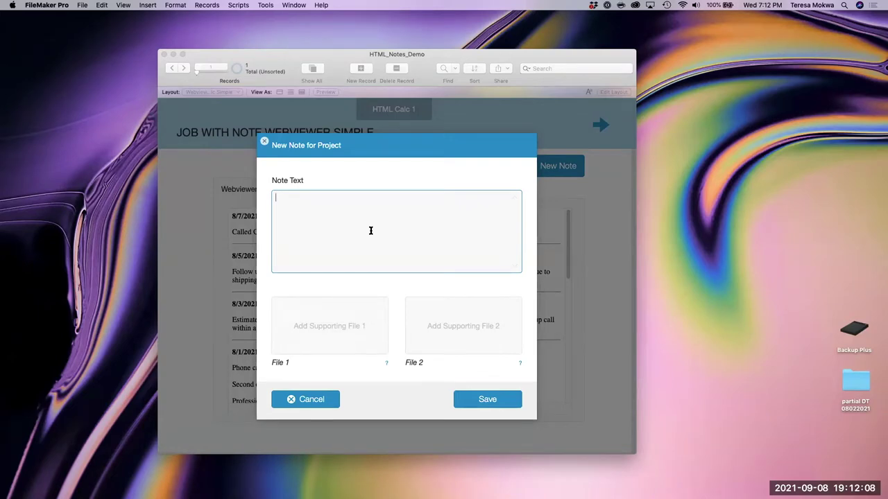
pyautogui.write('Test text field')
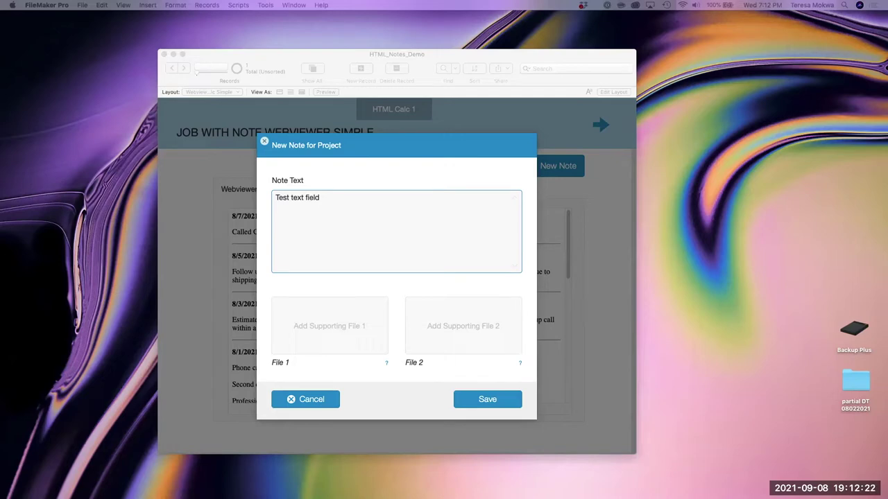
pyautogui.moveTo(805, 272); pyautogui.dragTo(337, 331)
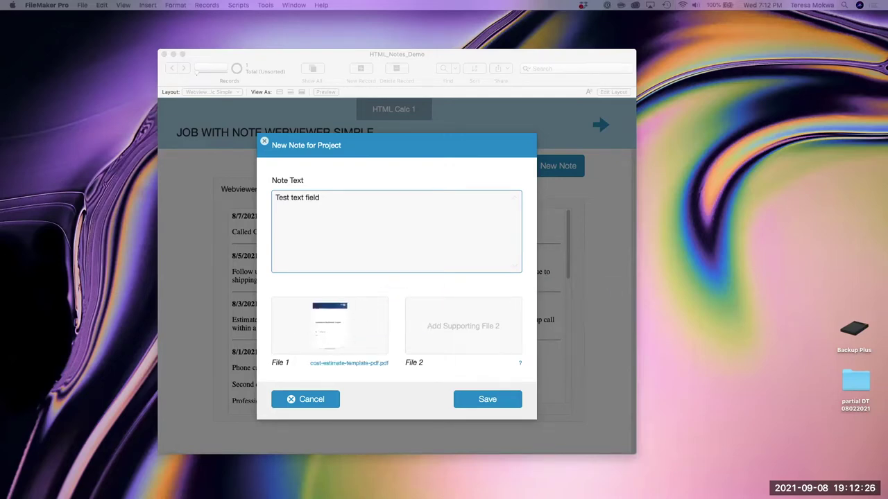
pyautogui.moveTo(667, 328); pyautogui.dragTo(475, 344)
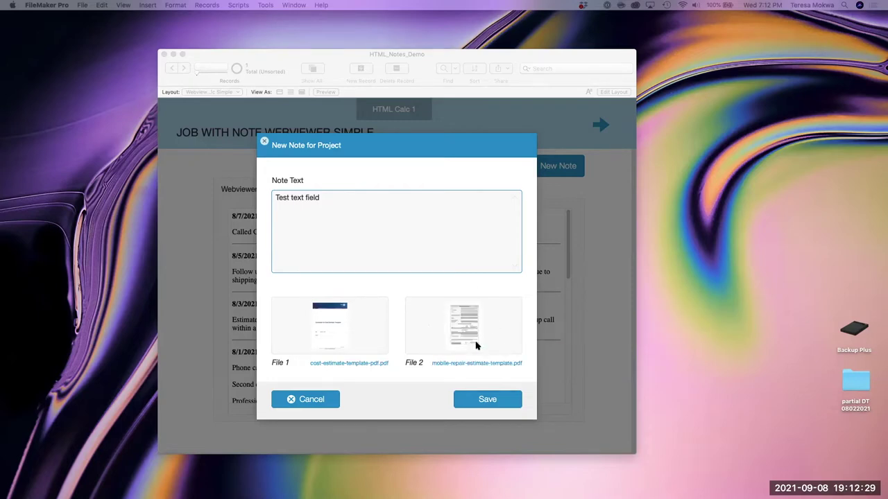
pyautogui.click(485, 403)
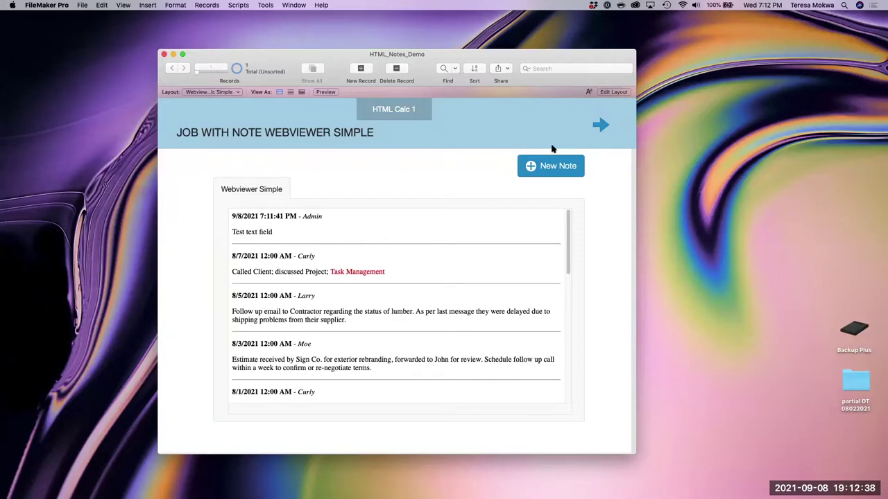
# - Go to the Webviewer More Complex layout, where notes show View PDF links
pyautogui.click(600, 126)
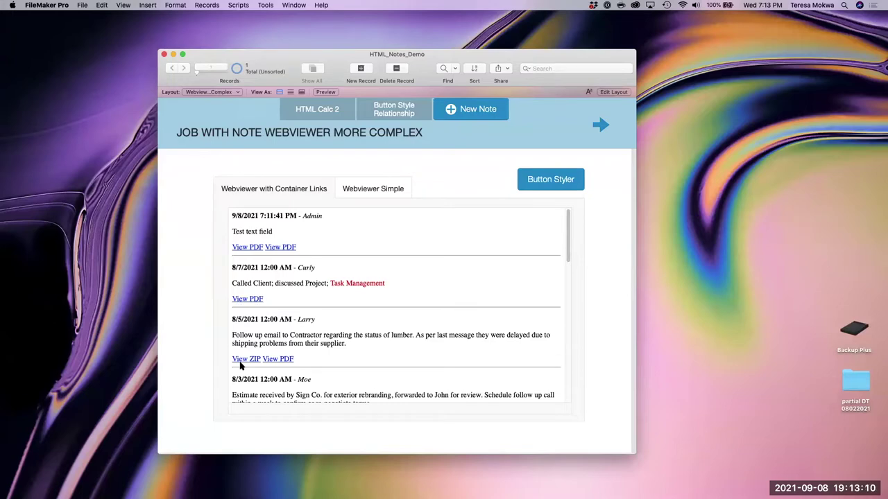
# - Scroll through the container-link notes and show the HTML Calc 2 field calculation
pyautogui.scroll(-3, 313, 360)
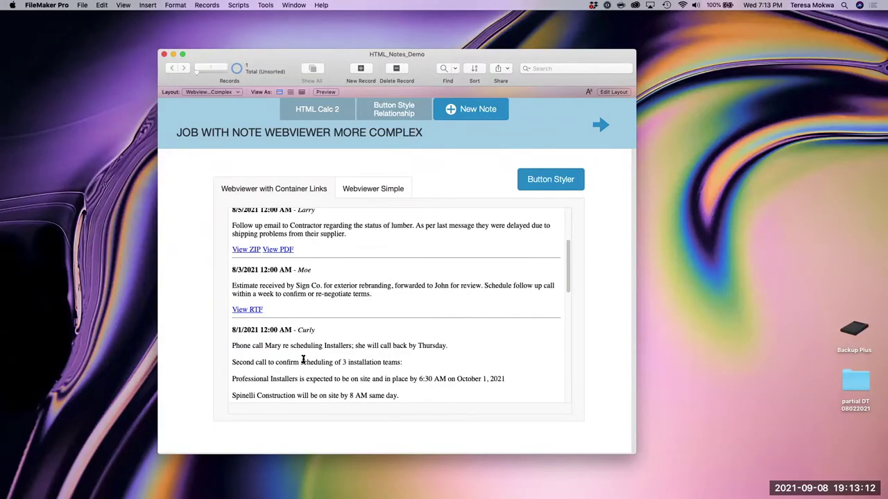
pyautogui.scroll(-3, 251, 314)
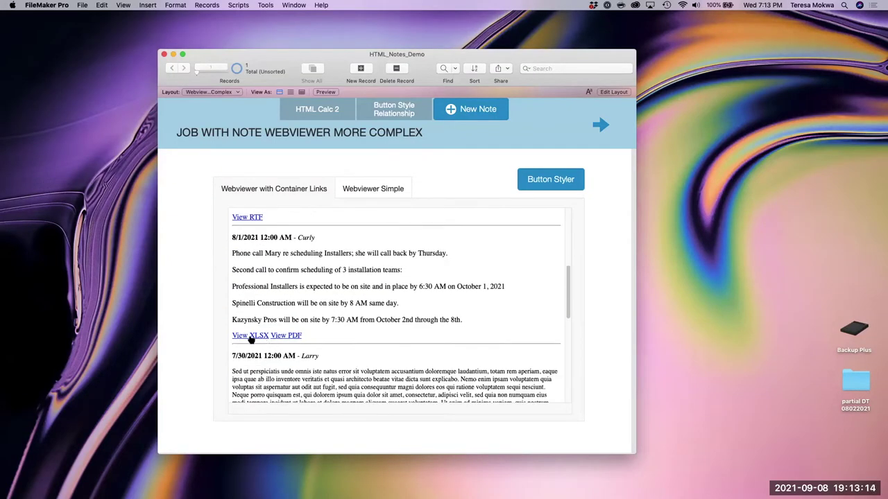
pyautogui.scroll(-3, 312, 354)
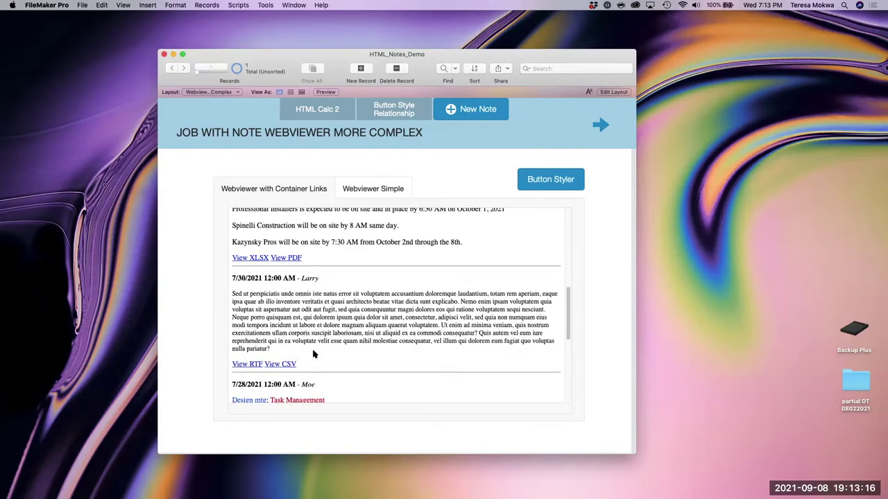
pyautogui.scroll(-3, 314, 353)
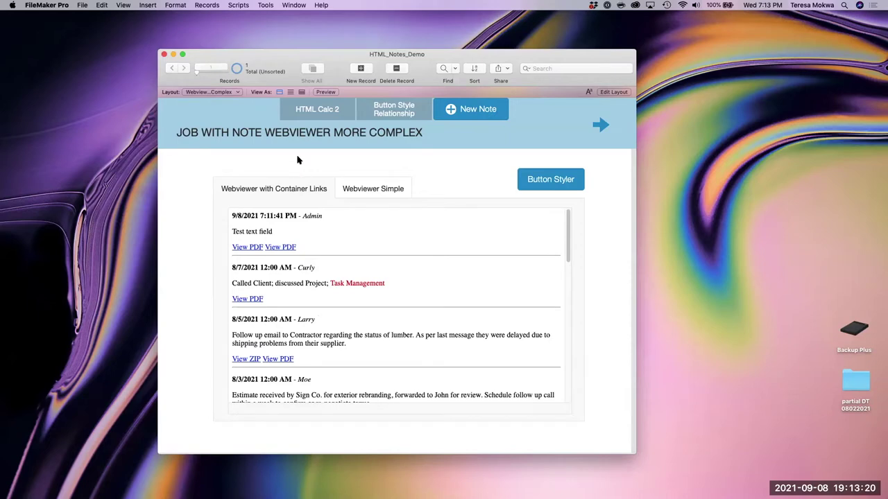
pyautogui.click(316, 114)
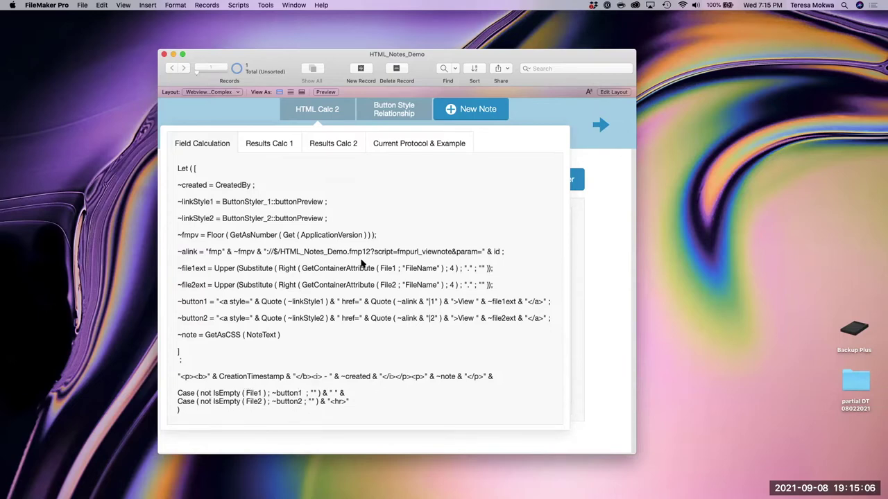
# - Close HTML Calc 2 to check the View PDF and View ZIP links, then reopen it
pyautogui.click(523, 120)
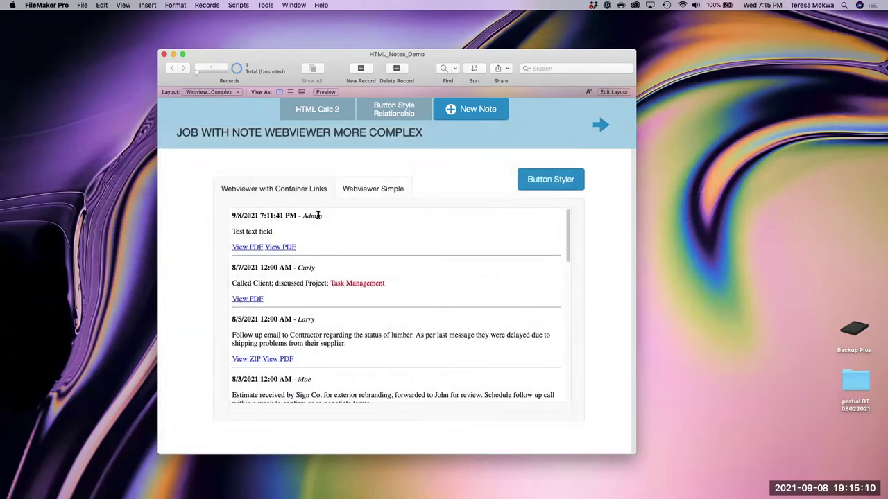
pyautogui.click(317, 112)
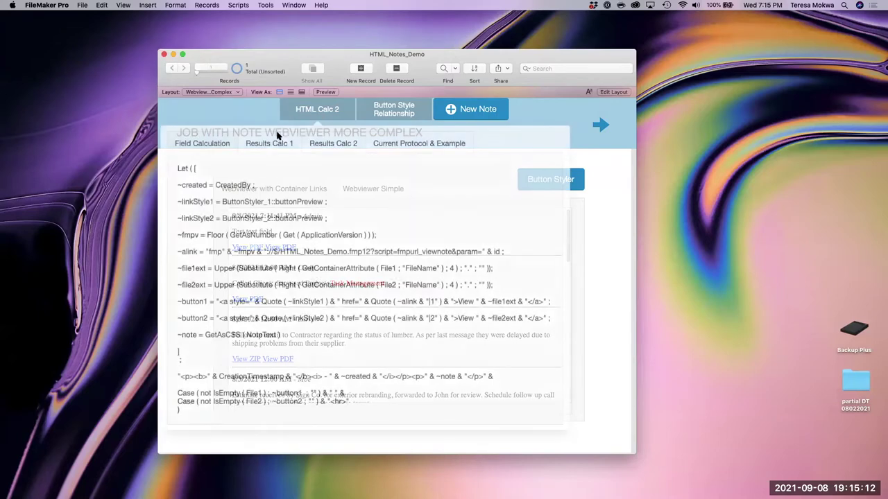
# - Step through both calculations' HTML output, ending on the Current Protocol & Example explanation
pyautogui.click(264, 144)
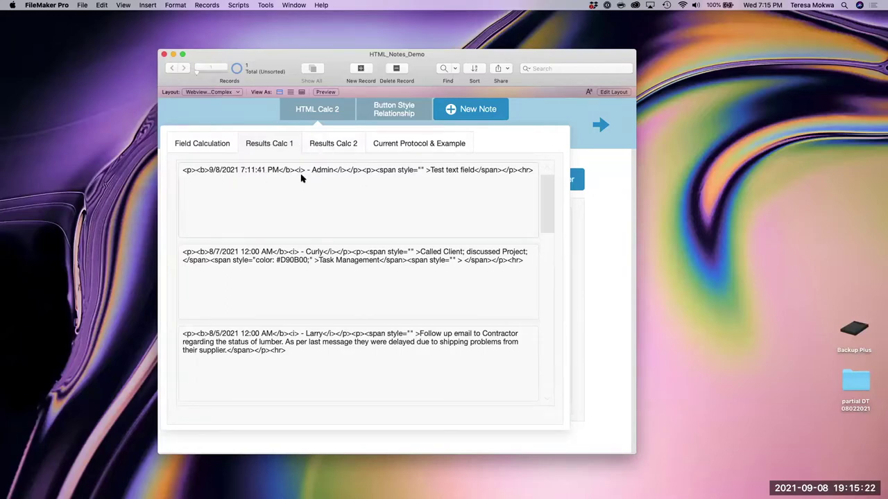
pyautogui.click(334, 146)
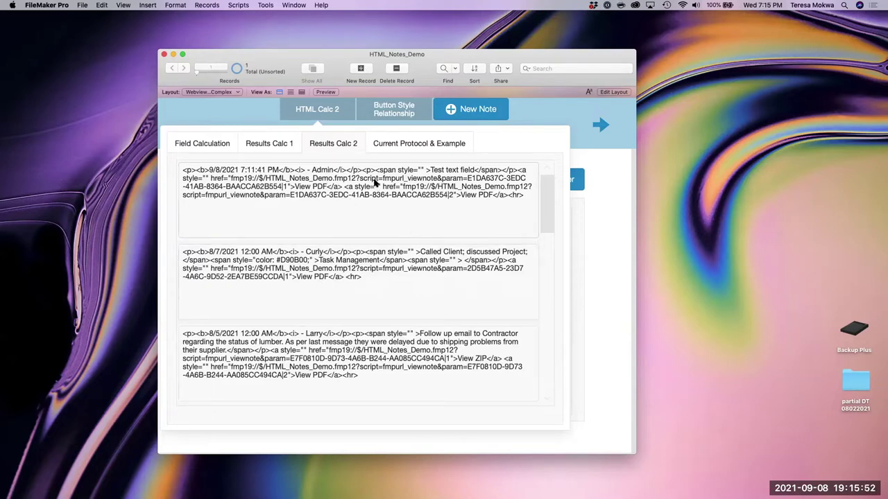
pyautogui.click(417, 145)
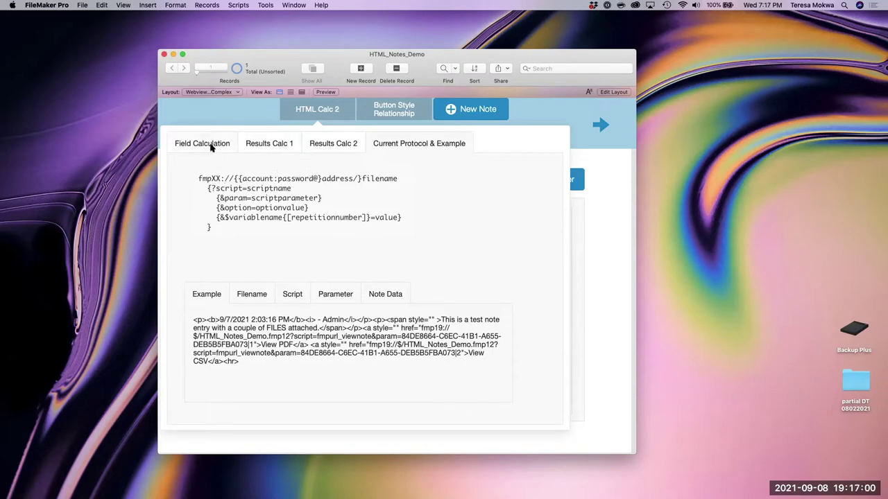
pyautogui.click(210, 147)
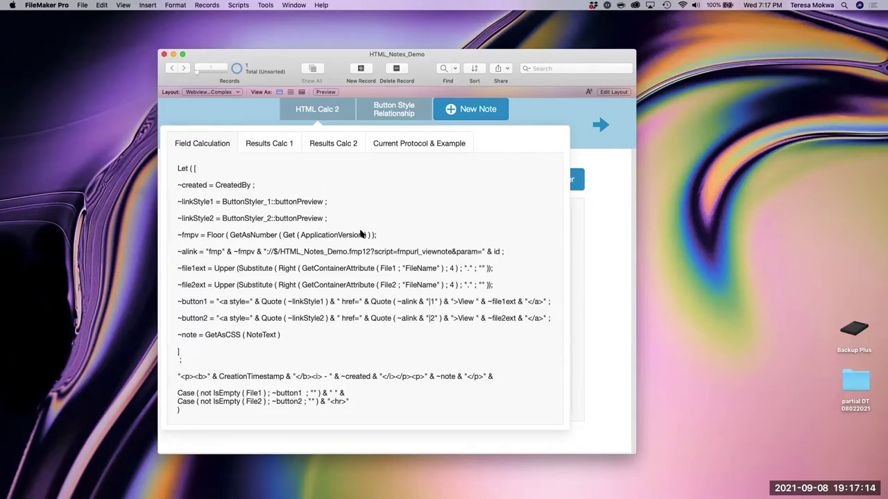
pyautogui.click(407, 146)
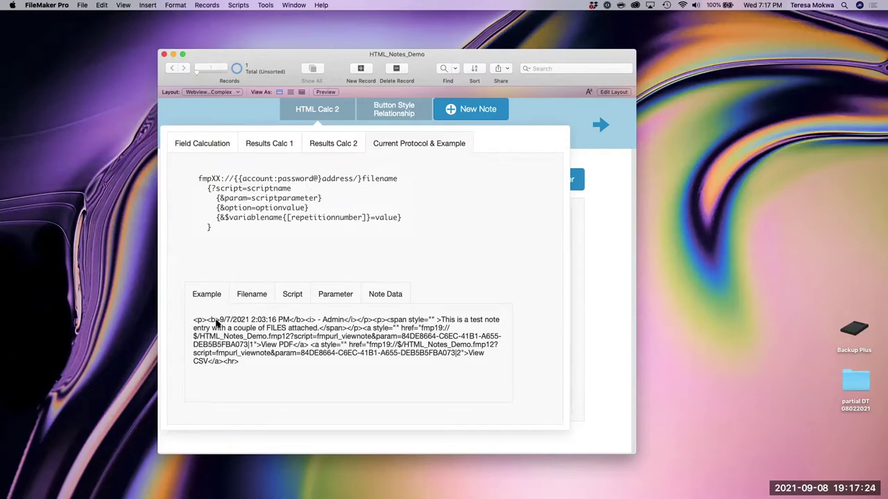
# - Highlight the example link's filename, script and parameter parts, then close the HTML Calc 2 details
pyautogui.click(248, 296)
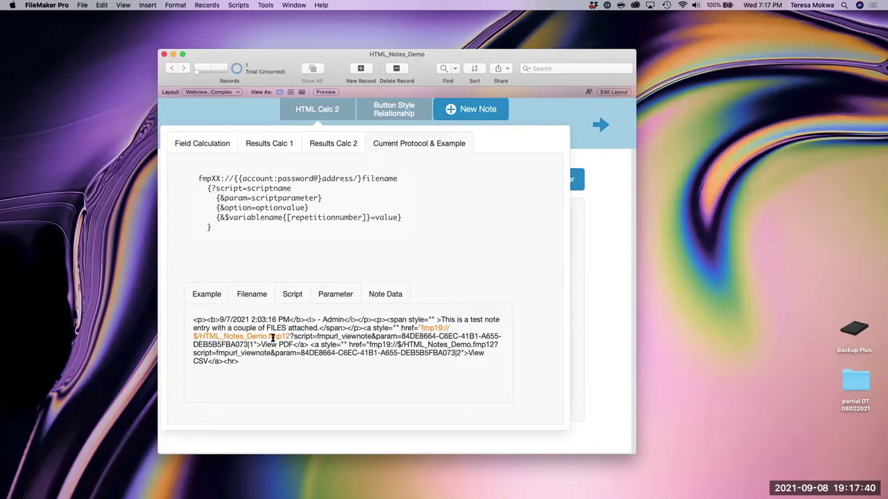
pyautogui.click(291, 297)
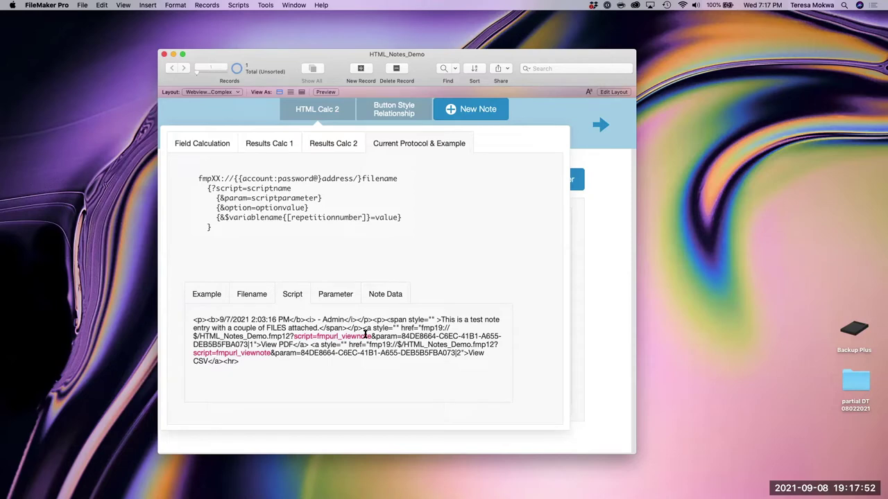
pyautogui.click(337, 296)
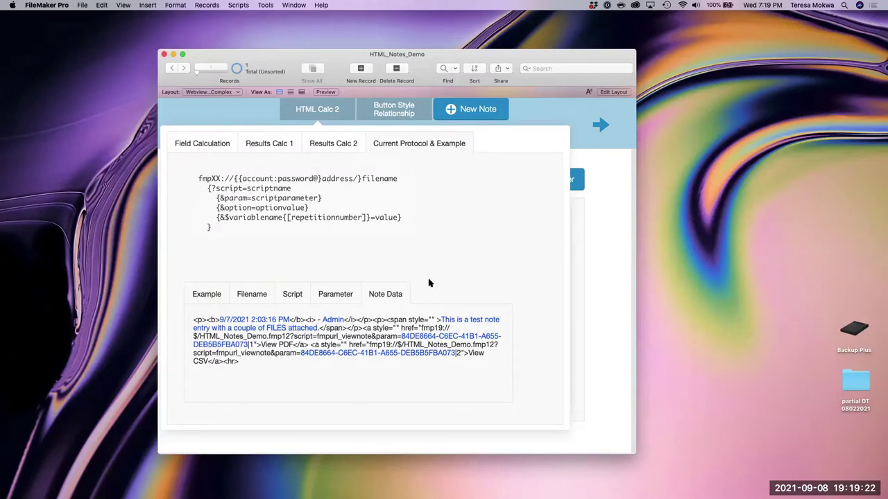
pyautogui.click(322, 111)
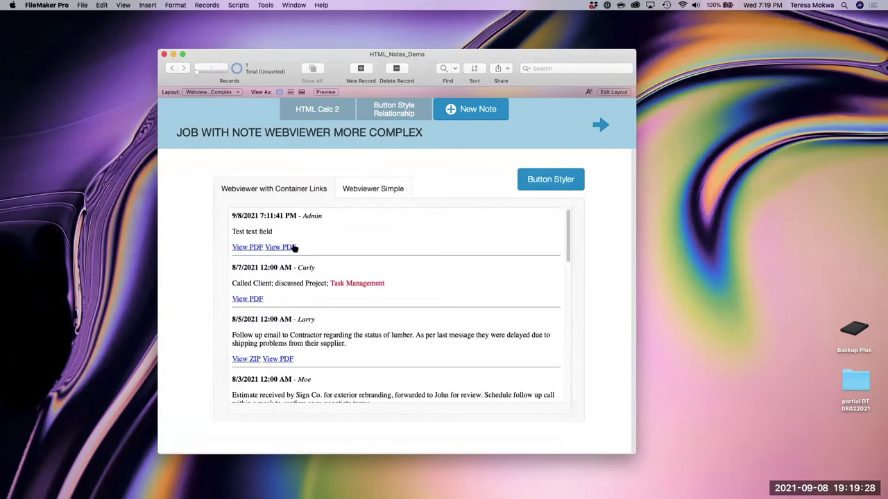
# - Preview a note's attached PDF, close the View Supporting File dialog, and show the Button Styler choices
pyautogui.click(253, 300)
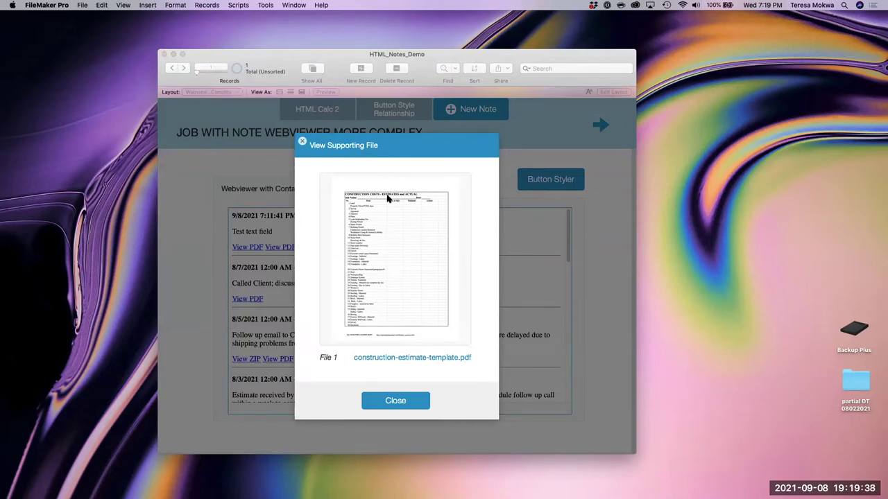
pyautogui.click(396, 403)
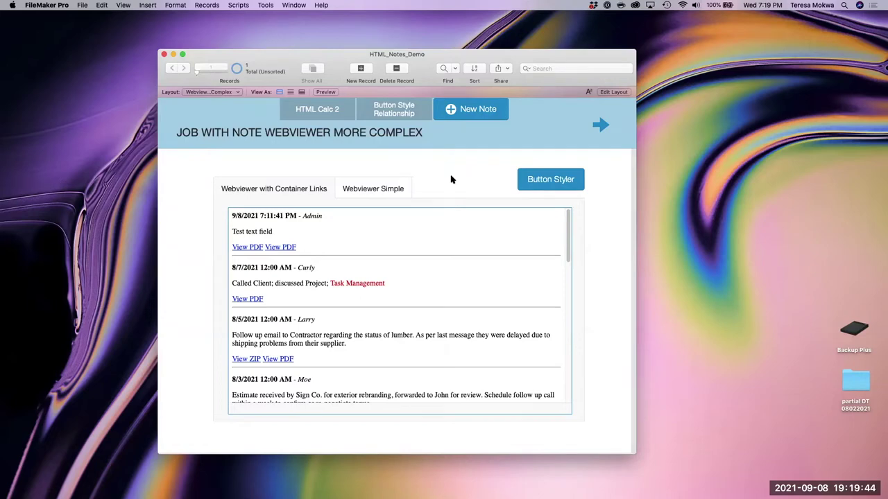
pyautogui.click(551, 182)
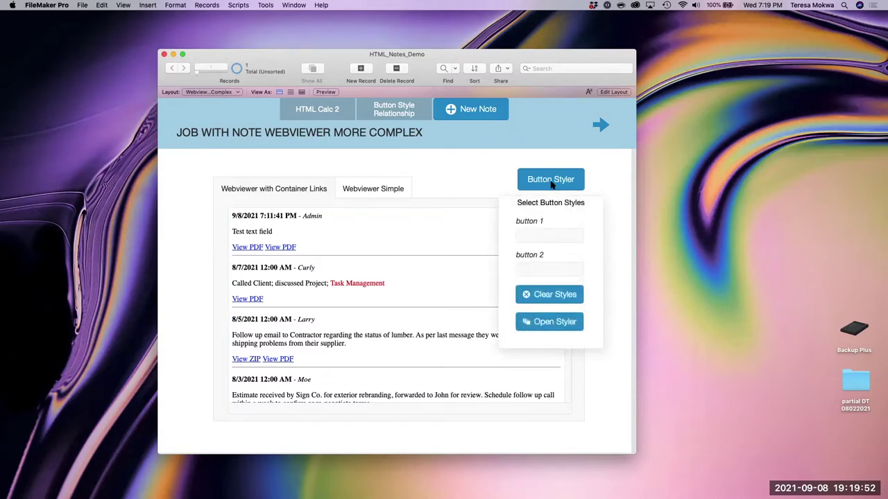
# - Try black yellow, then red black, as the style for both button 1 and button 2 links
pyautogui.click(575, 236)
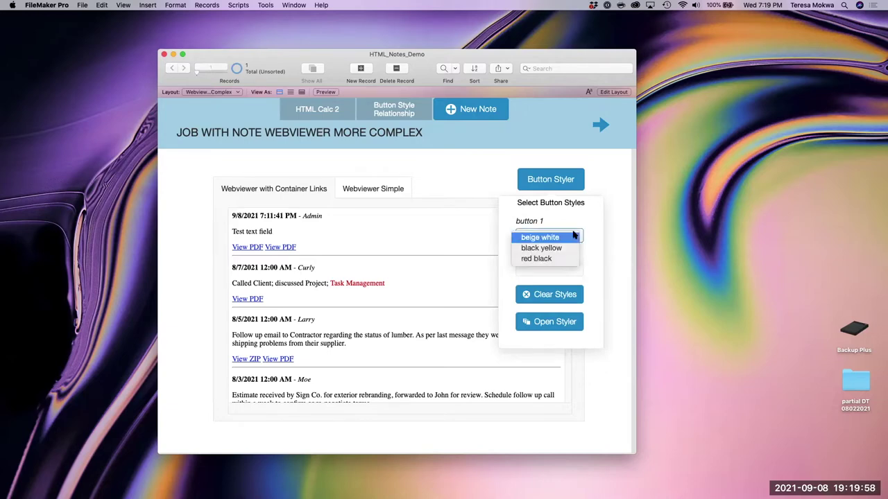
pyautogui.click(563, 249)
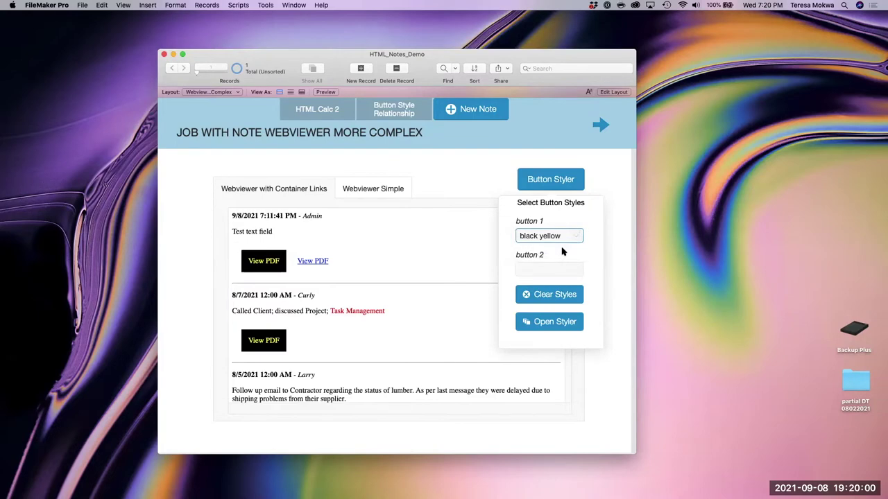
pyautogui.click(562, 271)
pyautogui.click(559, 281)
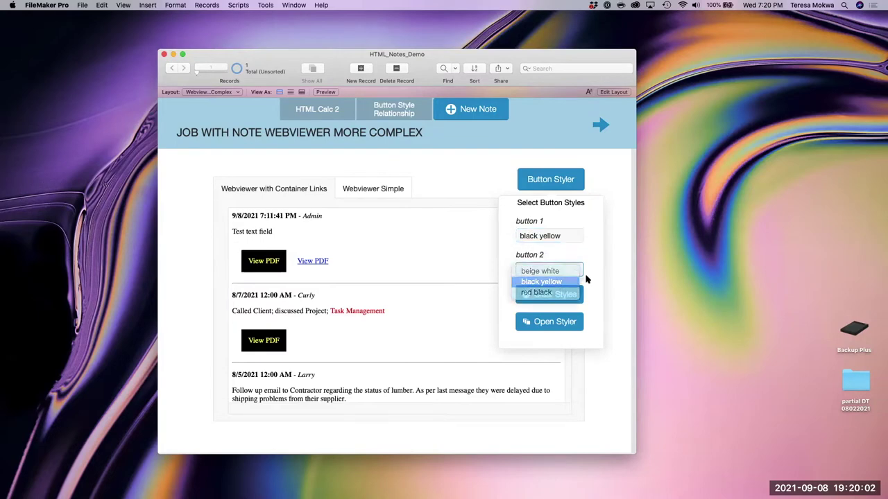
pyautogui.scroll(-6, 388, 295)
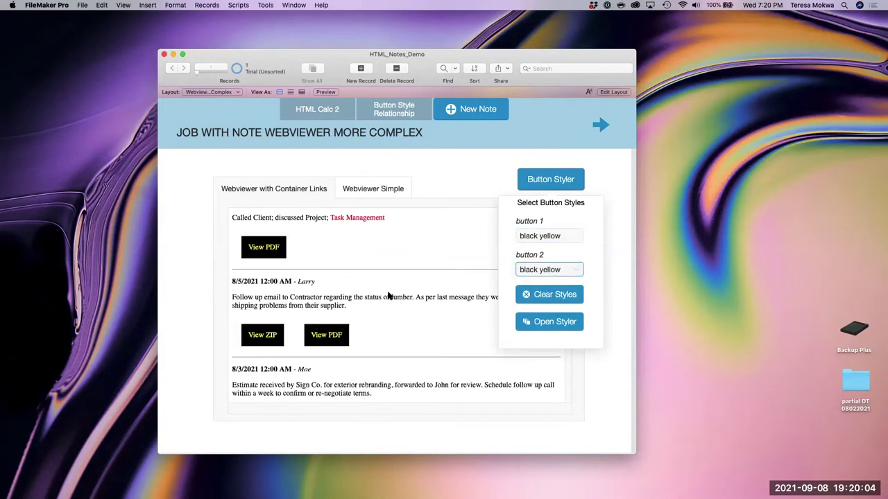
pyautogui.click(555, 238)
pyautogui.click(553, 249)
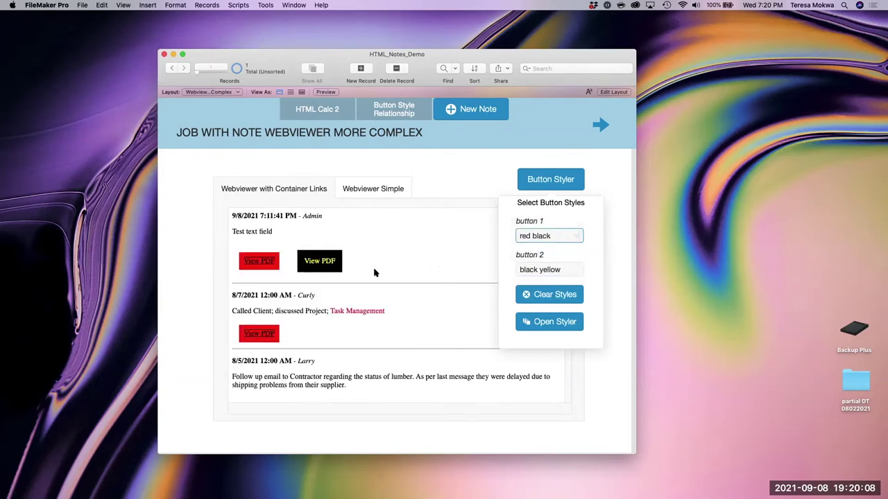
pyautogui.click(550, 269)
pyautogui.click(547, 282)
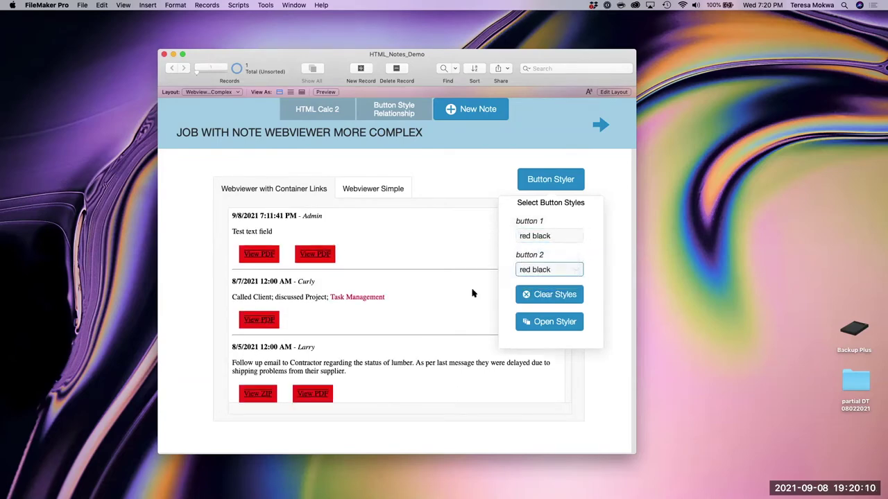
# - Set button 1 links to beige white and button 2 links to black yellow
pyautogui.click(563, 236)
pyautogui.click(557, 218)
pyautogui.click(558, 273)
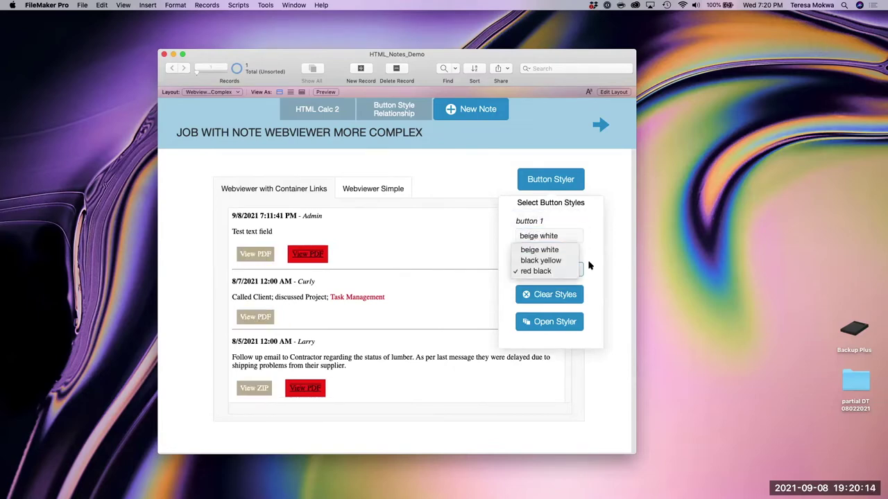
pyautogui.click(573, 274)
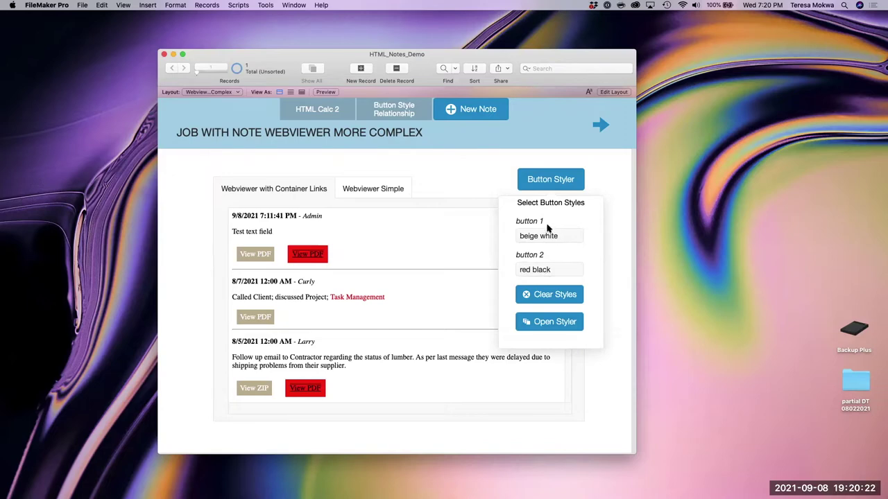
pyautogui.click(565, 270)
pyautogui.click(565, 262)
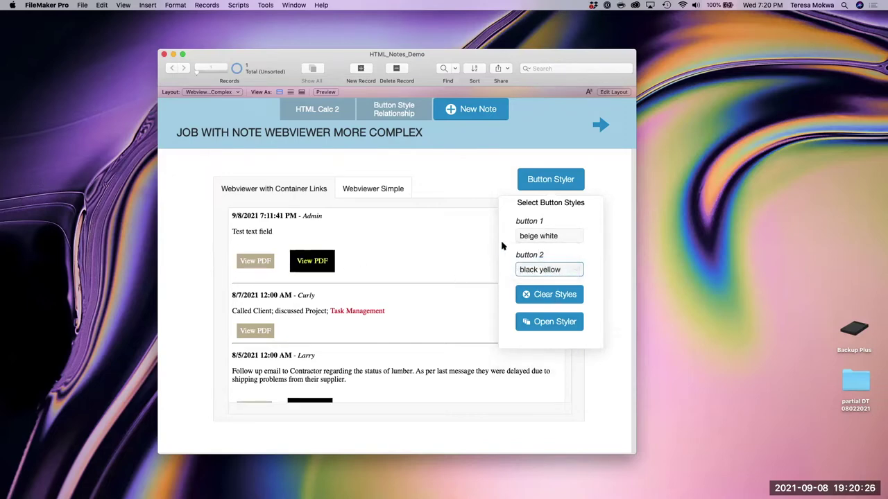
pyautogui.click(587, 305)
# - In Button Styler, change the black yellow style's text colour to red
pyautogui.click(550, 322)
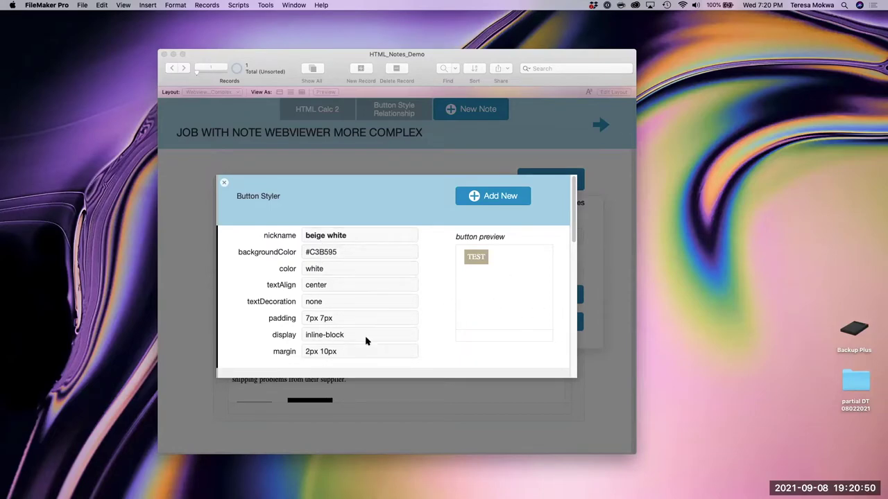
pyautogui.scroll(-3, 364, 343)
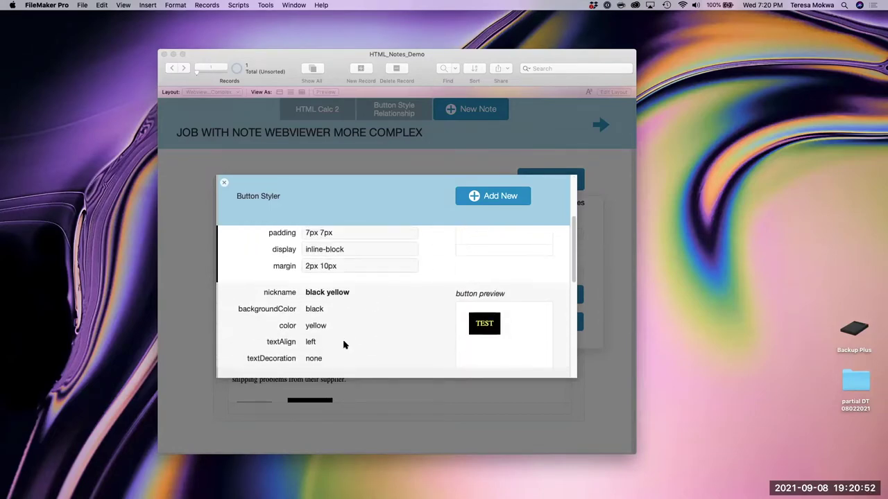
pyautogui.scroll(-1, 343, 345)
pyautogui.scroll(-2, 323, 316)
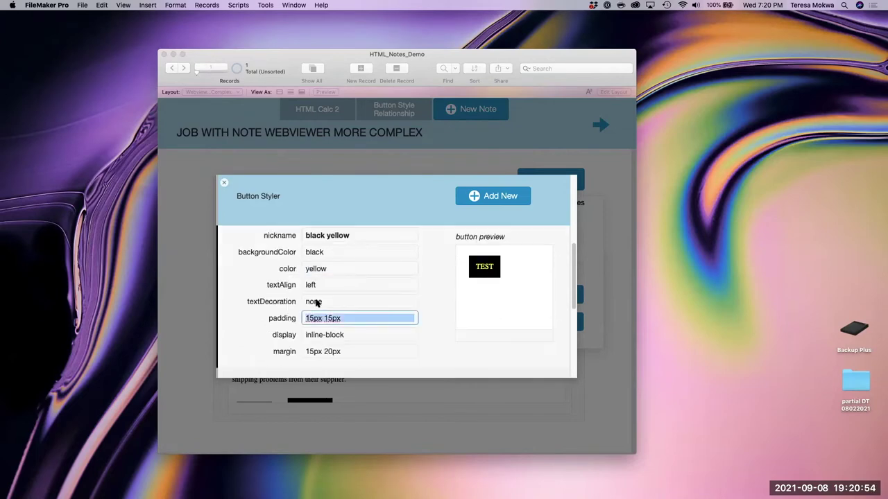
pyautogui.click(311, 271)
pyautogui.write('red')
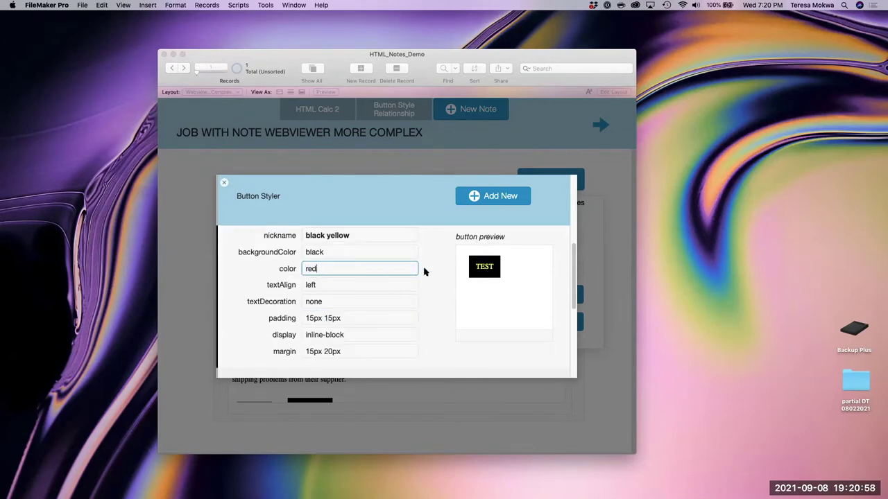
pyautogui.click(423, 271)
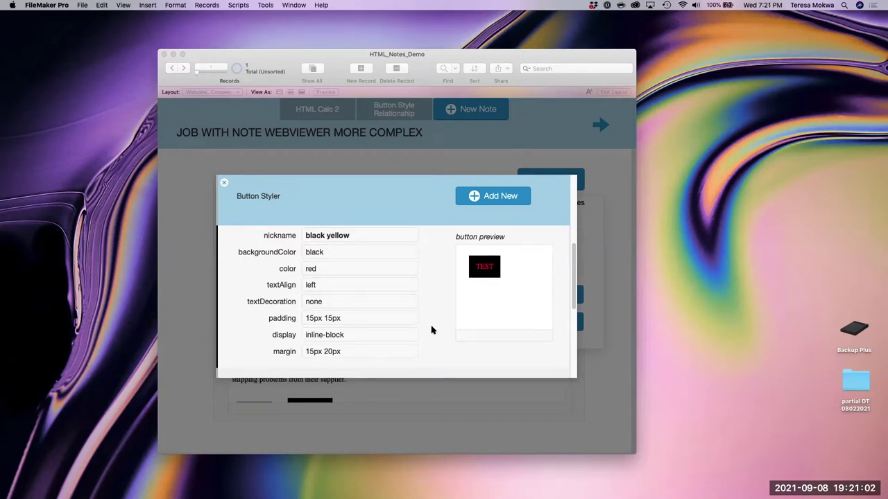
# - Change the red black style's text colour to white and close the styler
pyautogui.scroll(-3, 429, 332)
pyautogui.scroll(-3, 430, 331)
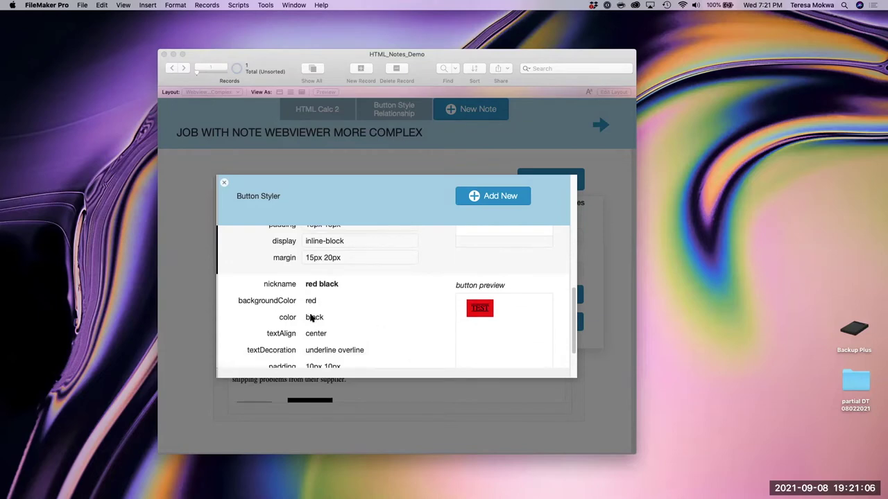
pyautogui.scroll(-3, 311, 317)
pyautogui.click(311, 269)
pyautogui.doubleClick(312, 270)
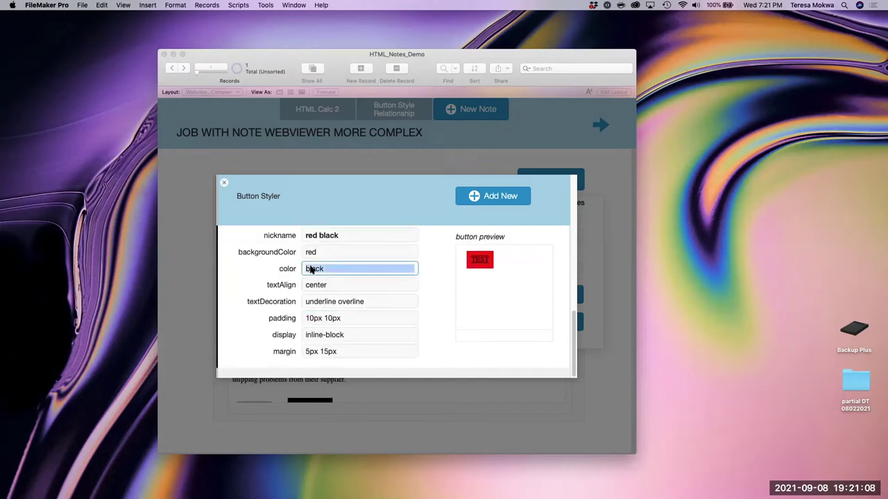
pyautogui.write('white')
pyautogui.click(439, 263)
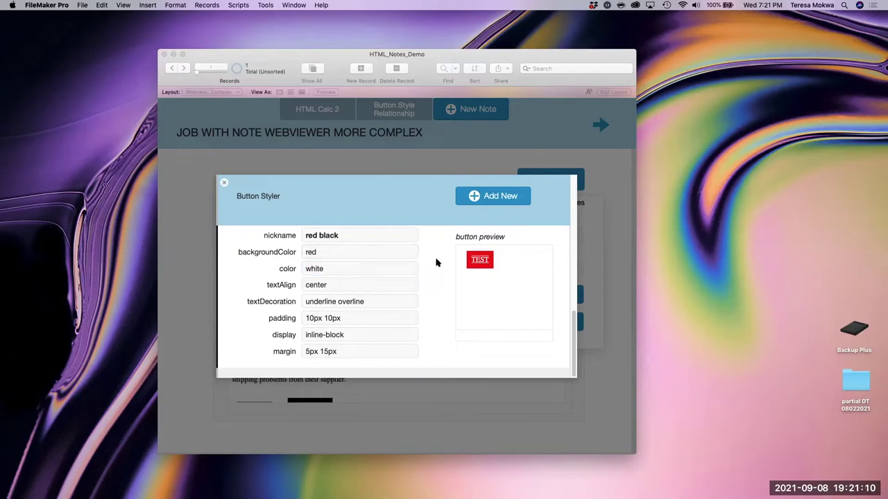
pyautogui.click(224, 183)
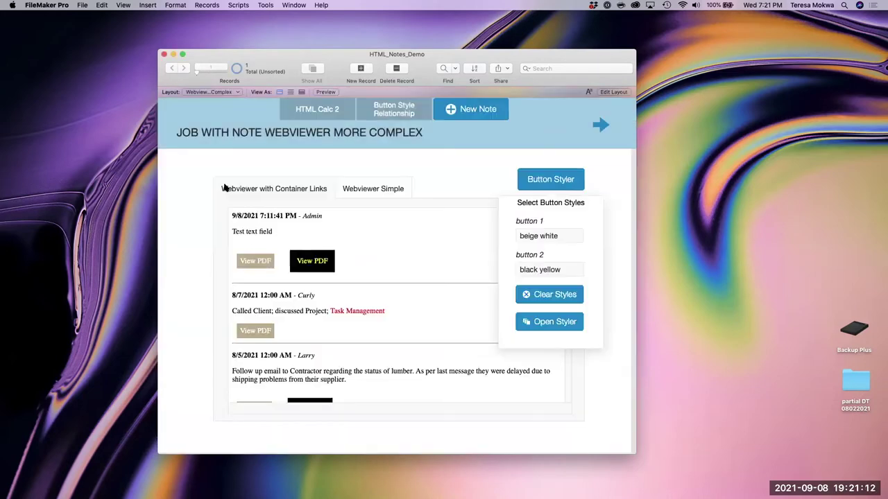
# - Apply red black to the second links and black yellow to the first links
pyautogui.click(560, 270)
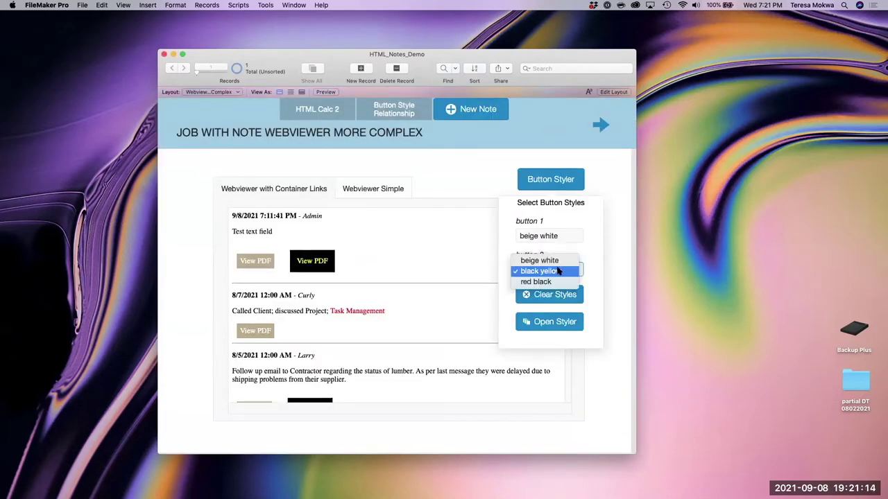
pyautogui.click(525, 285)
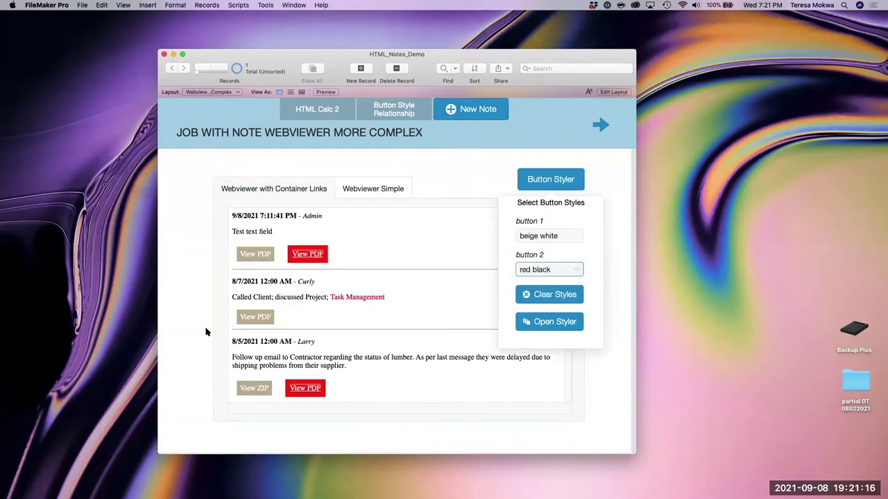
pyautogui.click(565, 236)
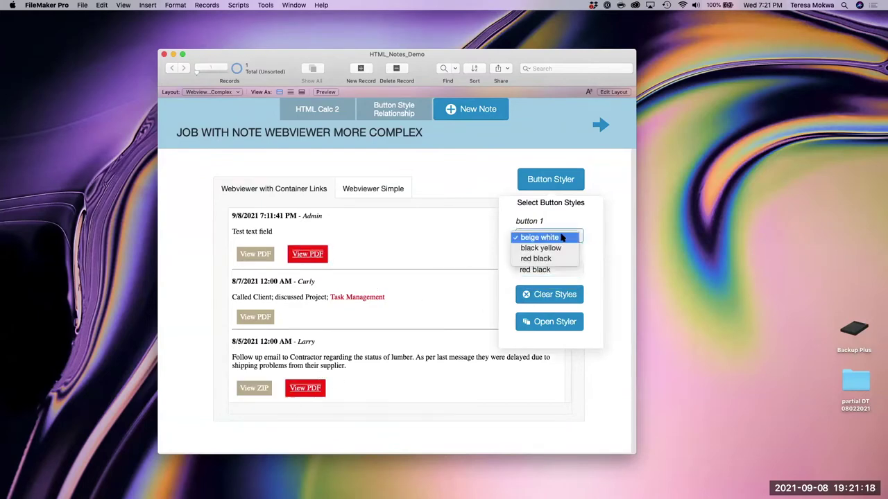
pyautogui.click(564, 248)
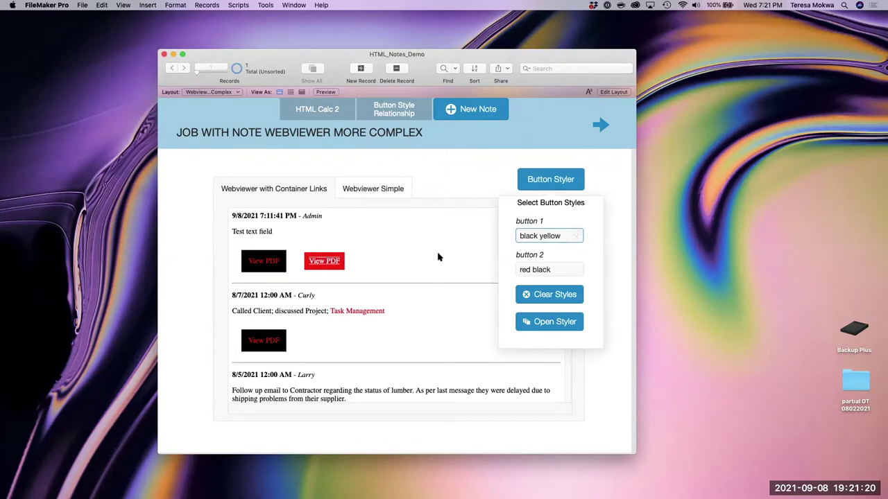
# - Clear all link styles, then set both button 1 and button 2 to beige white
pyautogui.click(566, 297)
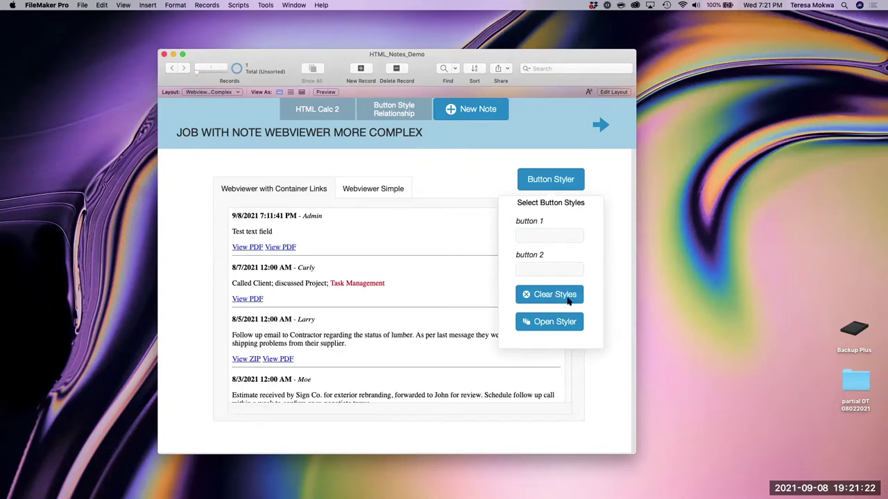
pyautogui.click(562, 235)
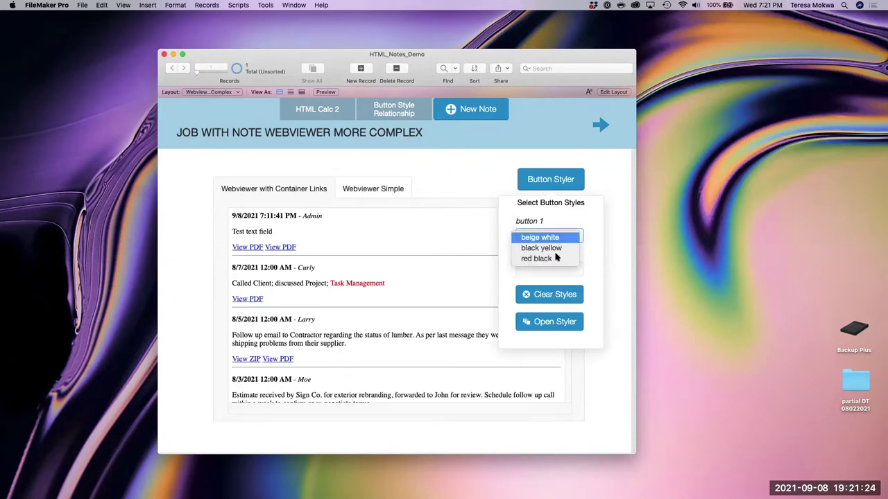
pyautogui.click(545, 235)
pyautogui.click(549, 271)
pyautogui.click(540, 271)
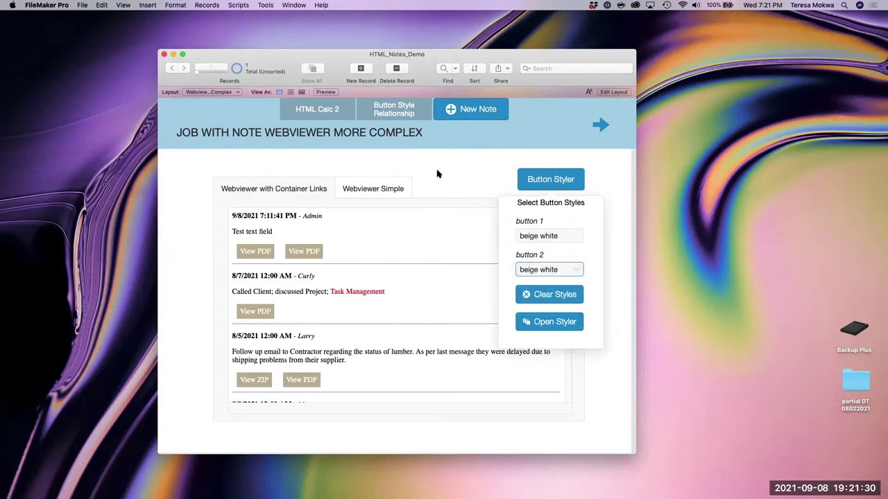
# - View the Button Style relationship diagram, close it, and bring back the HTML Calc 2 calculation
pyautogui.click(390, 111)
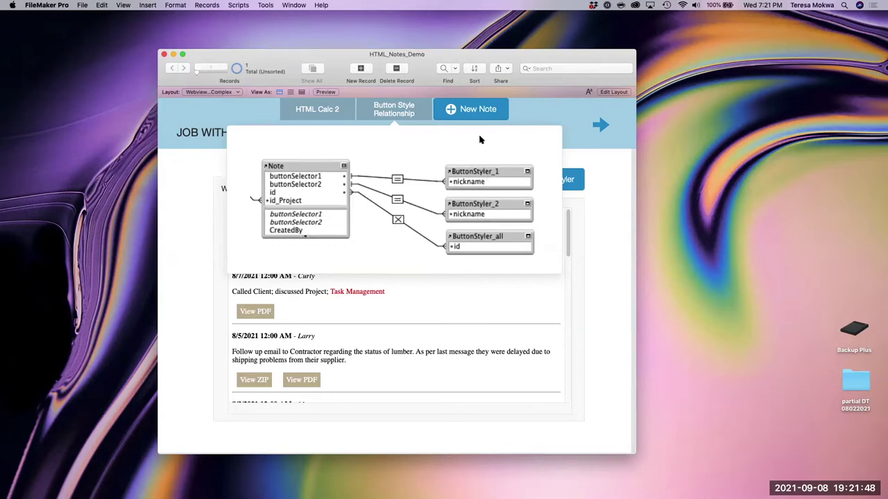
pyautogui.click(525, 123)
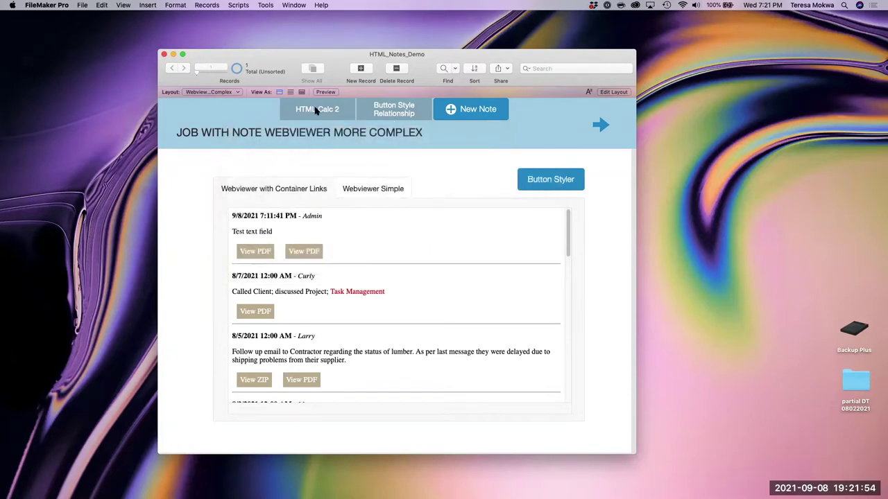
pyautogui.click(315, 110)
# - Review HTML Calc 2's field calculation formula, then open Manage Database with Cmd+Shift+D
pyautogui.click(207, 144)
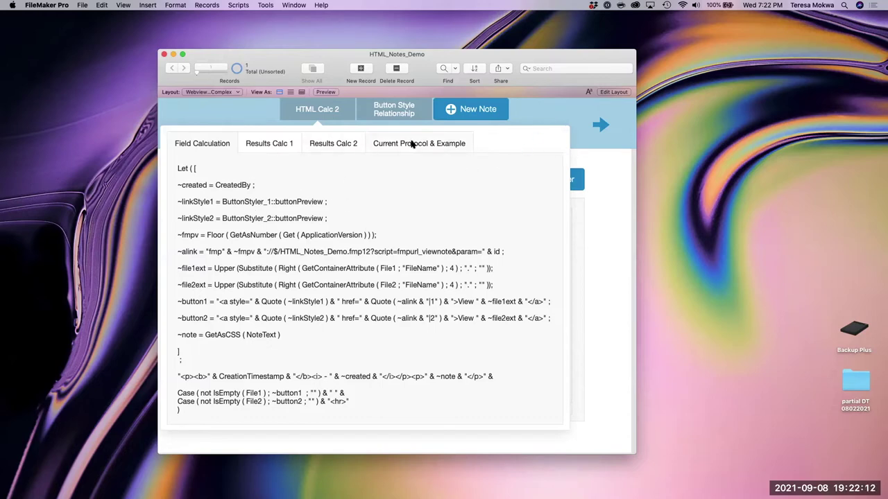
pyautogui.click(542, 117)
pyautogui.press('super+shift+d')
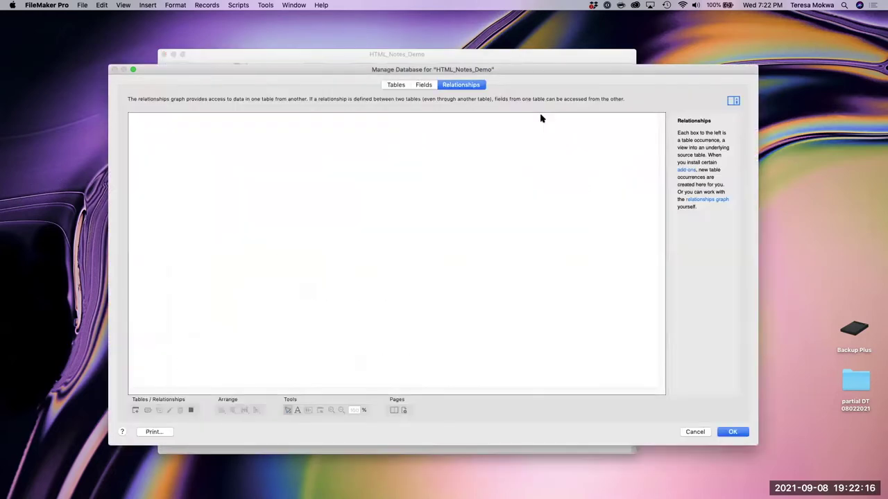
# - Inspect the ButtonStyler table's buttonPreview CSS calculation, then close both dialogs unchanged
pyautogui.click(423, 84)
pyautogui.click(183, 97)
pyautogui.click(175, 113)
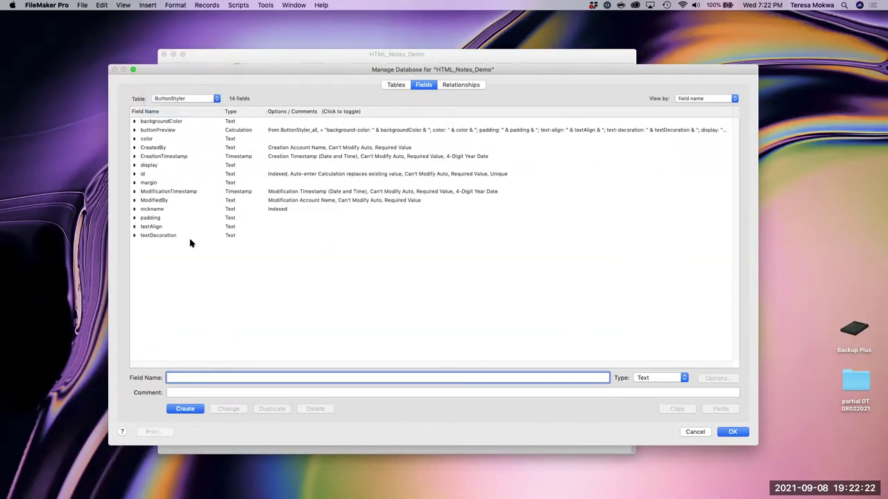
pyautogui.click(305, 133)
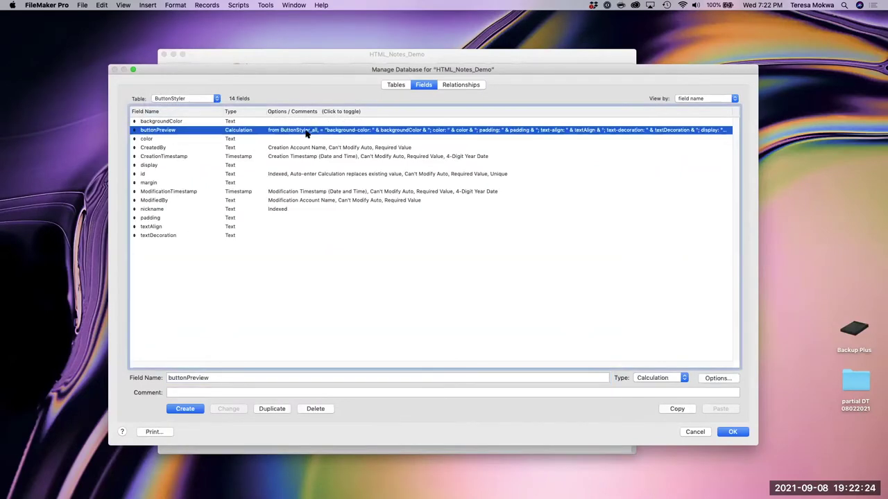
pyautogui.doubleClick(305, 133)
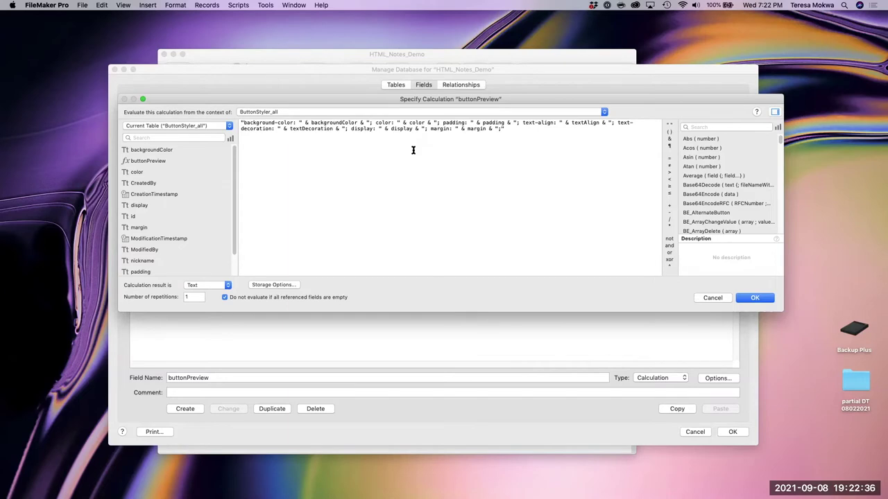
pyautogui.click(749, 299)
pyautogui.click(732, 431)
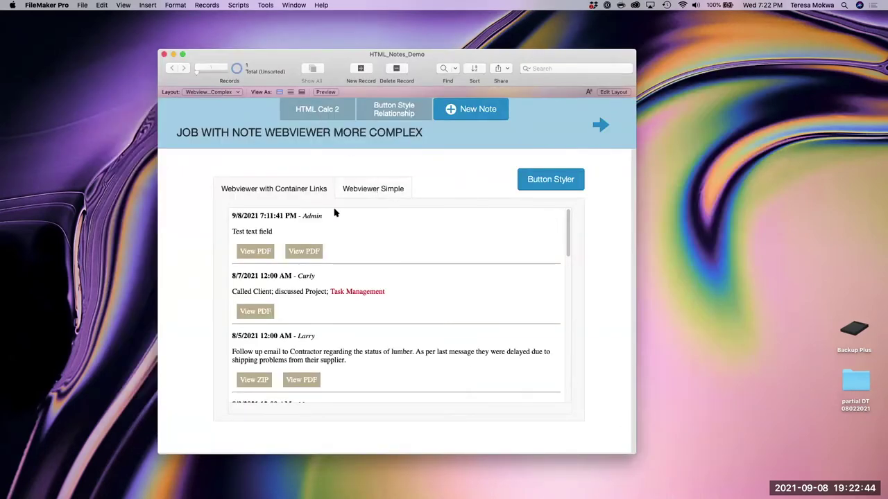
# - Preview the lumber note's Project-Estimate-Template.zip attachment, then reopen the Button Styler choices
pyautogui.scroll(-5, 267, 330)
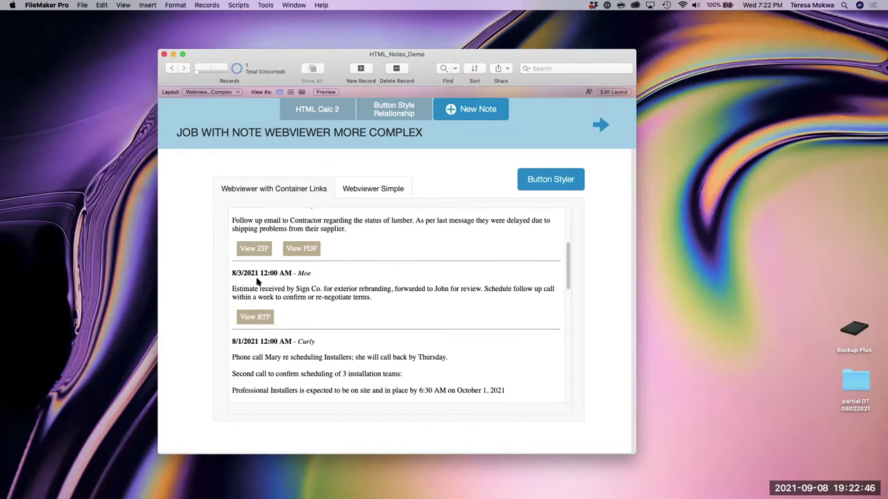
pyautogui.click(254, 248)
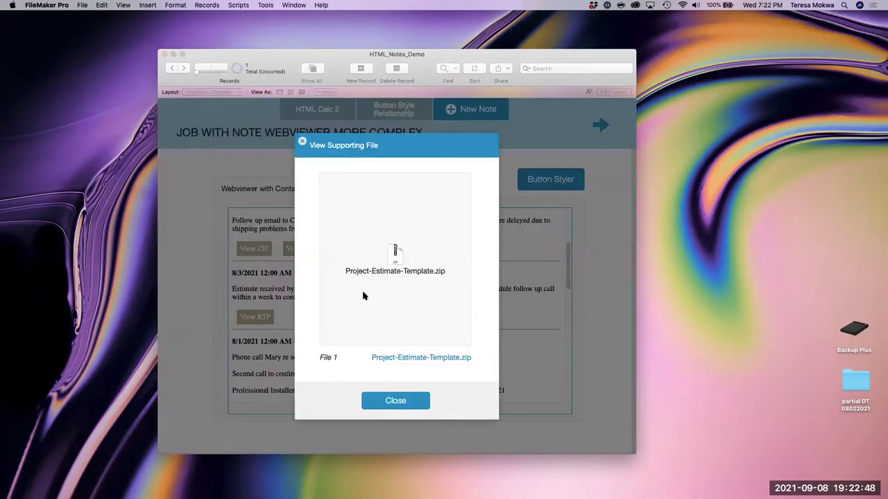
pyautogui.click(393, 401)
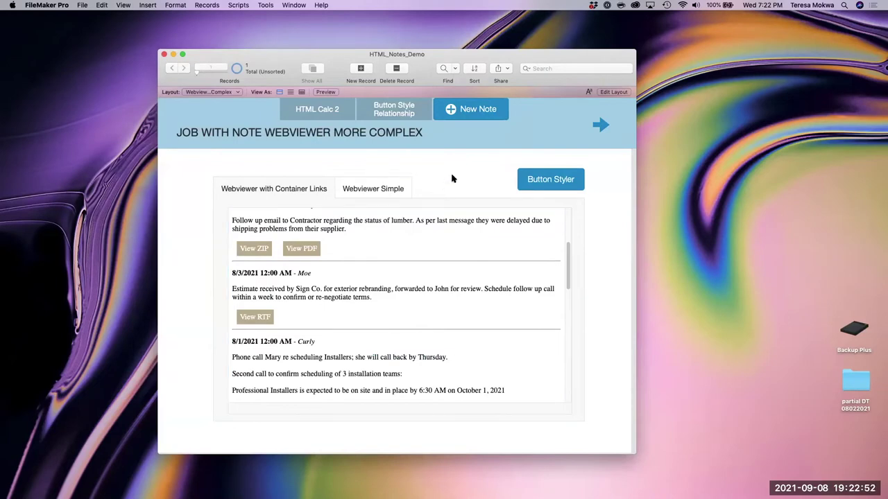
pyautogui.click(555, 181)
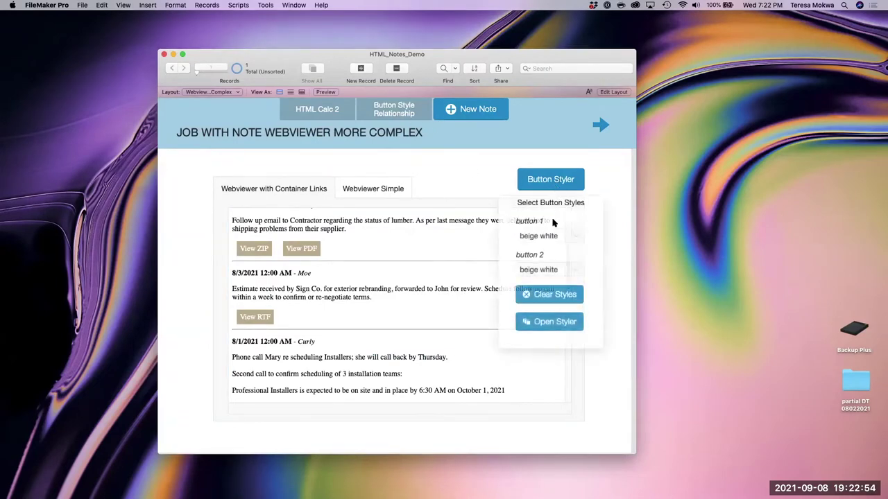
# - Clear all link styles from the notes, then reapply beige white to the first links
pyautogui.click(550, 300)
pyautogui.click(477, 173)
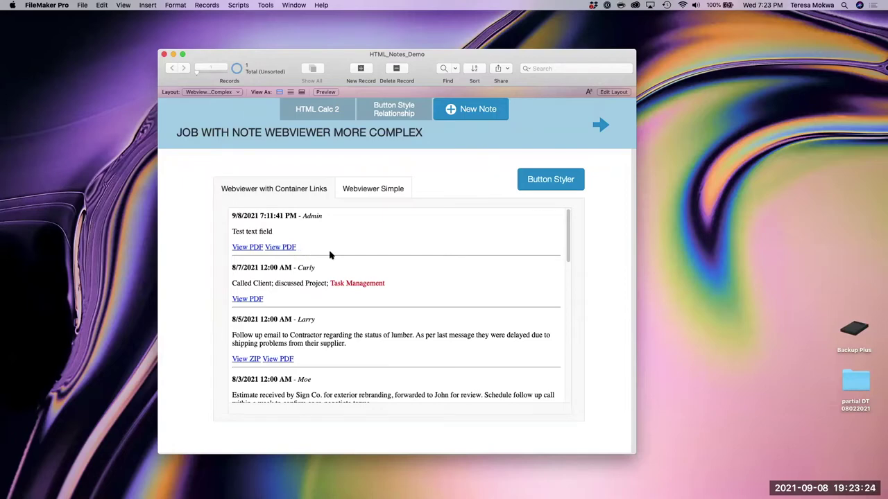
pyautogui.click(557, 182)
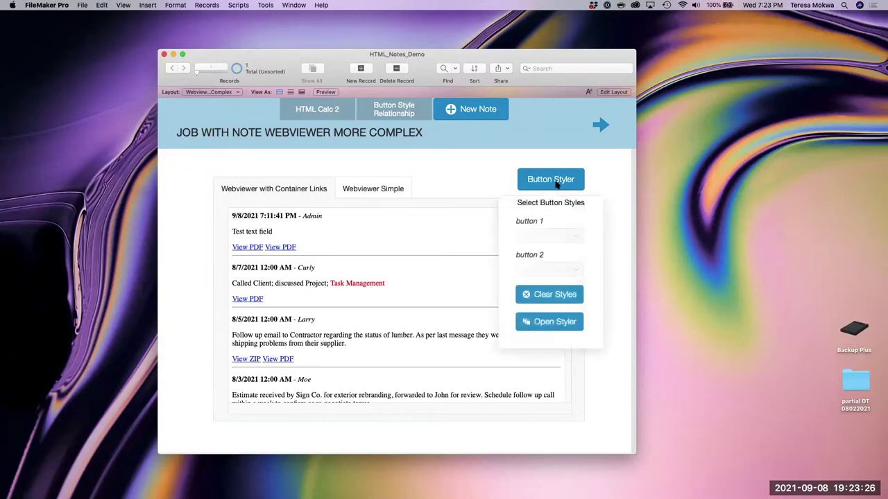
pyautogui.click(562, 236)
pyautogui.click(559, 239)
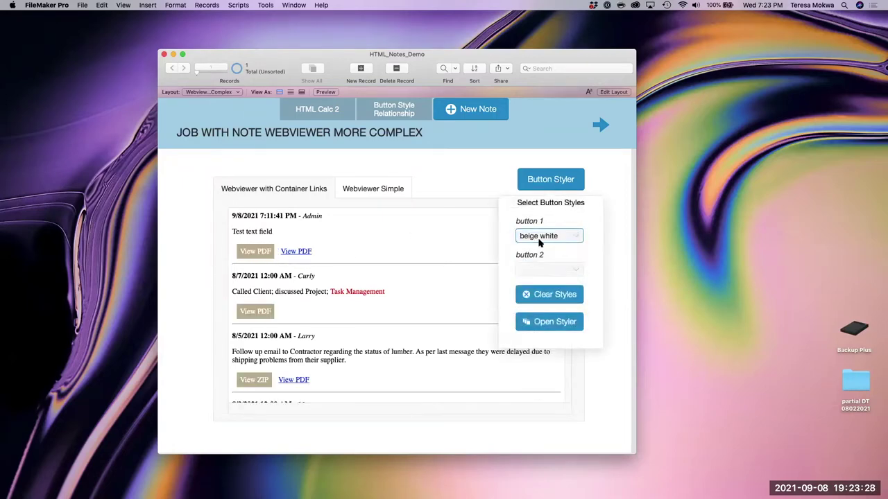
pyautogui.click(457, 188)
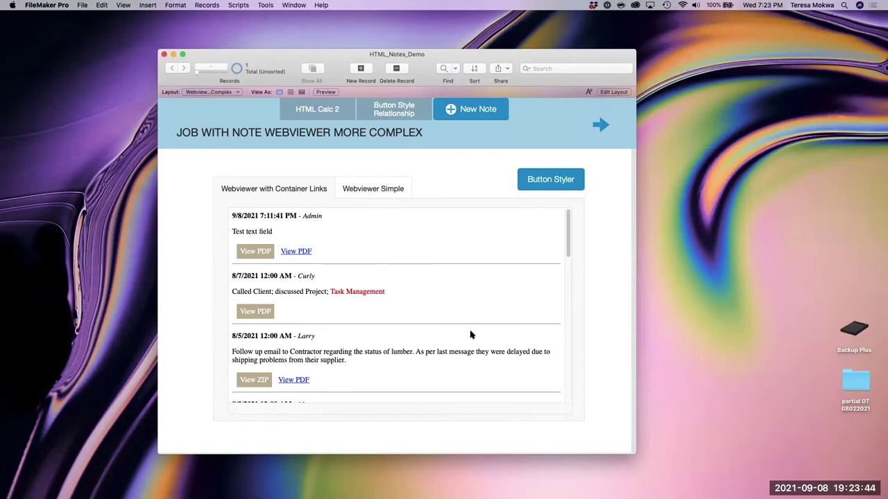
# - Scroll the notes web viewer down and back to the top, then show the layout list
pyautogui.scroll(-10, 470, 334)
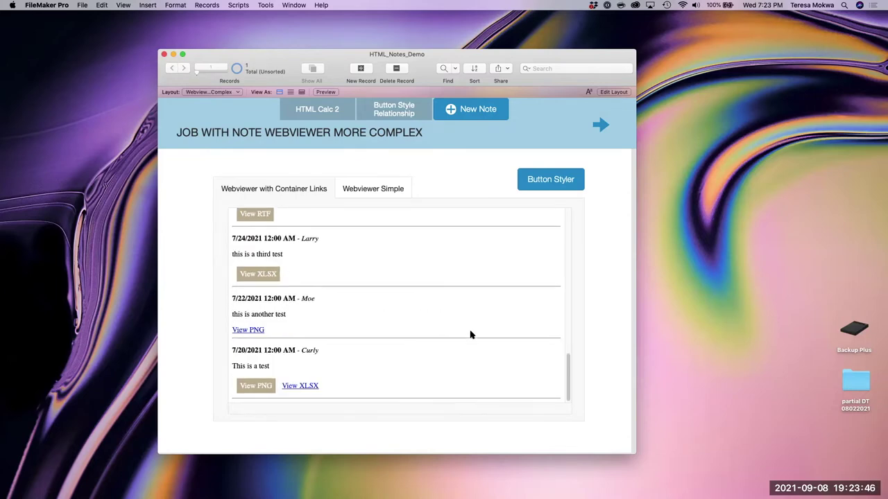
pyautogui.scroll(10, 470, 335)
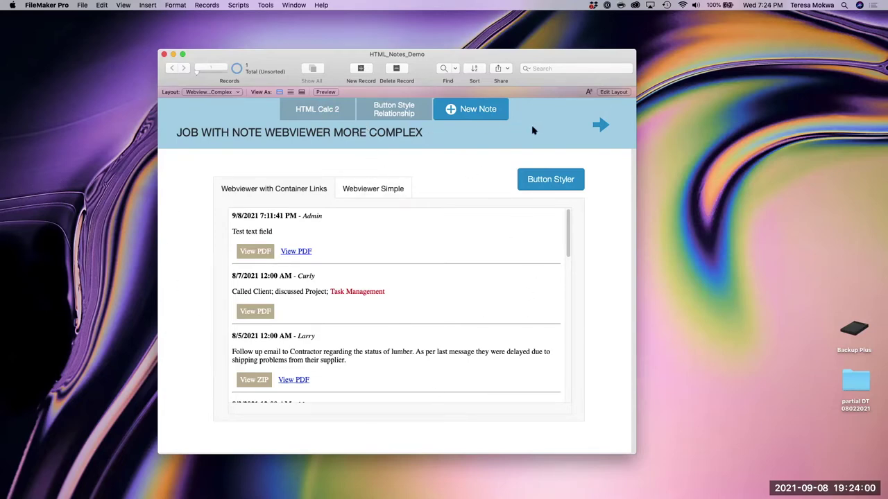
pyautogui.click(212, 91)
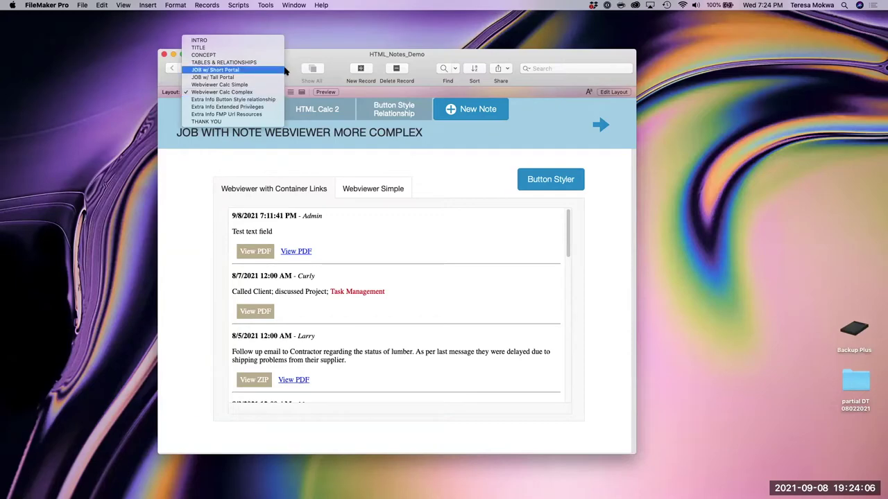
# - Dismiss the layout list and advance two slides to EXTRA Info - Extended Privileges
pyautogui.click(283, 81)
pyautogui.click(598, 126)
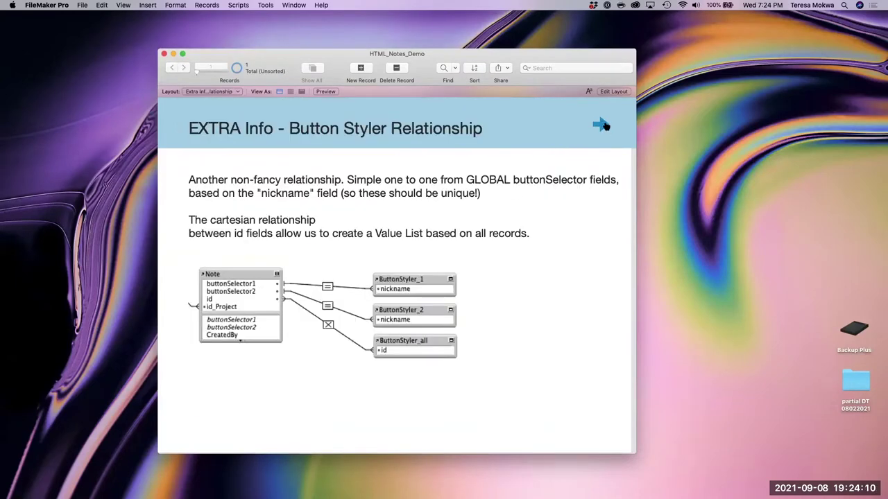
pyautogui.click(600, 127)
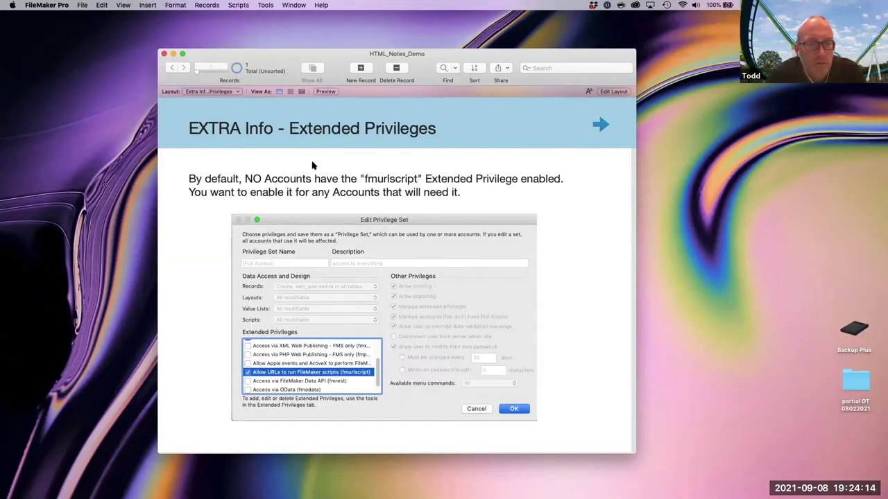
# - Switch to the Webviewer Calc Complex layout and scroll its notes down and back to the top
pyautogui.click(212, 92)
pyautogui.click(211, 77)
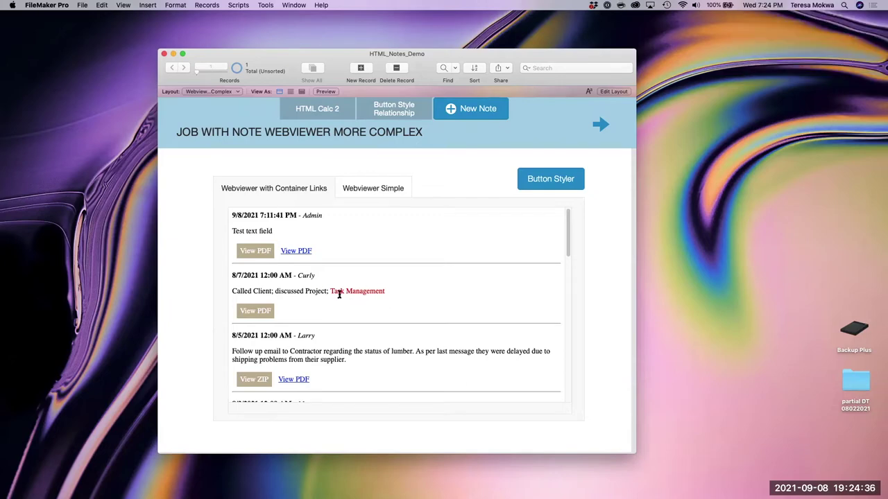
pyautogui.scroll(-5, 348, 332)
pyautogui.scroll(-10, 349, 332)
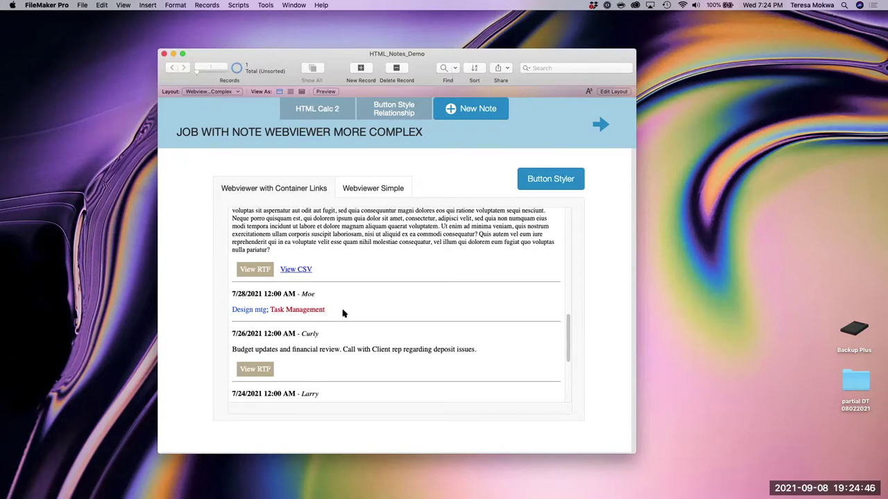
pyautogui.scroll(5, 395, 310)
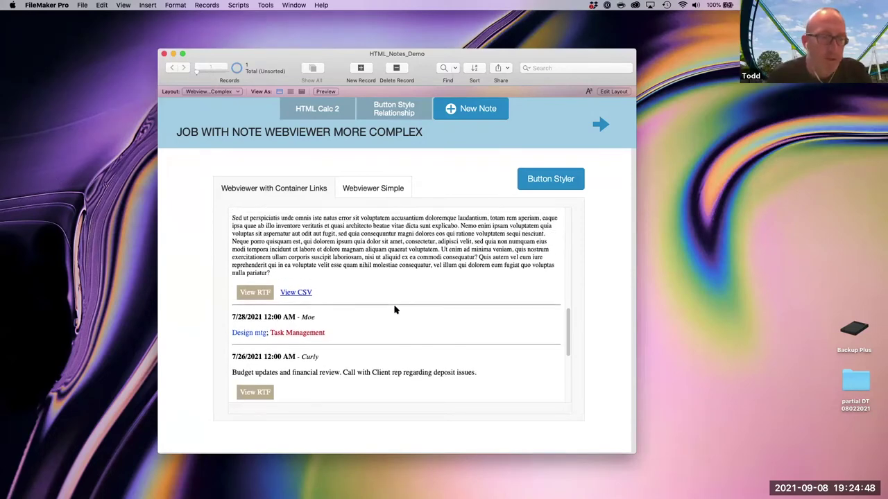
pyautogui.scroll(5, 394, 310)
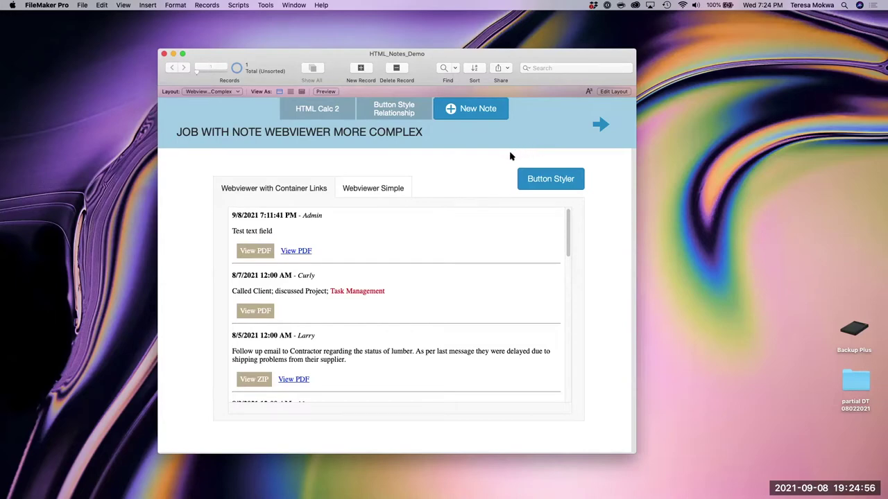
# - Advance past the Button Styler Relationship slide to EXTRA Info - Extended Privileges
pyautogui.click(601, 125)
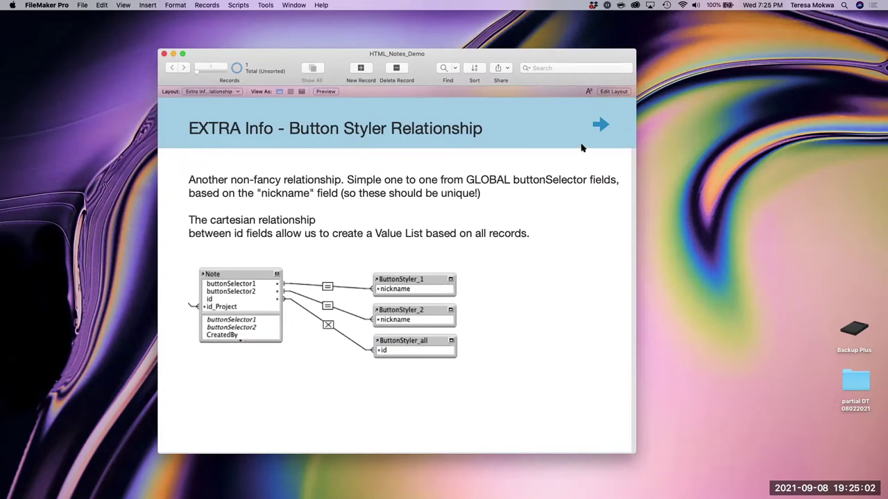
pyautogui.click(598, 126)
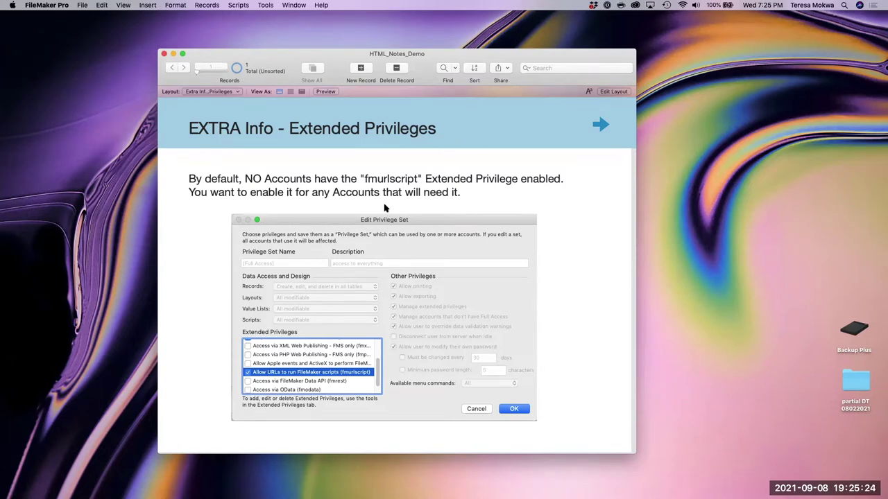
# - Move on to the FMP Url Resources slide listing W3Schools, Claris Help and Tony White Designs links
pyautogui.click(594, 128)
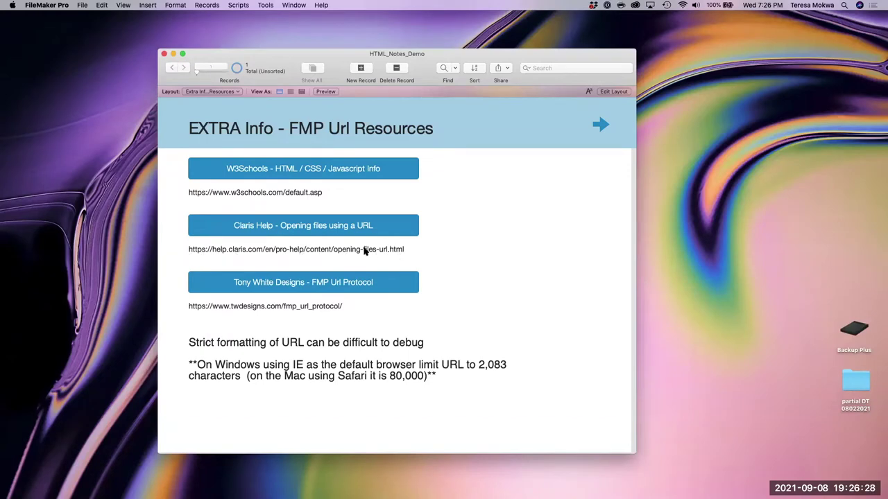
# - Launch the 'Claris Help - Opening files using a URL' page in Chrome
pyautogui.click(318, 229)
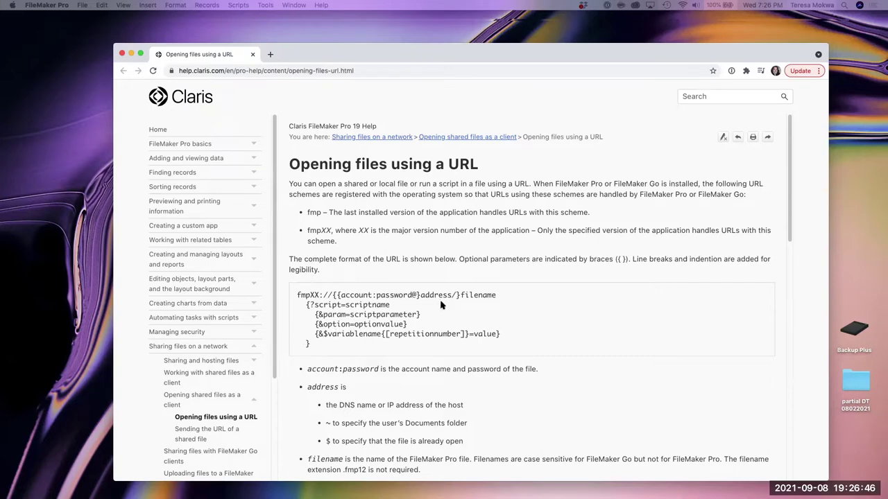
# - Scroll the help page down to Examples and back, then move Chrome aside and refocus FileMaker
pyautogui.scroll(-2, 447, 297)
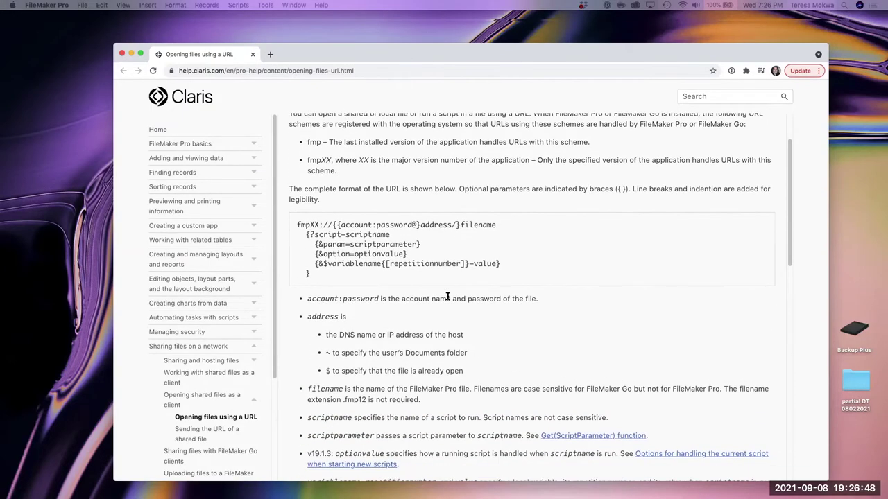
pyautogui.scroll(-3, 448, 297)
pyautogui.scroll(-2, 461, 308)
pyautogui.scroll(-9, 466, 303)
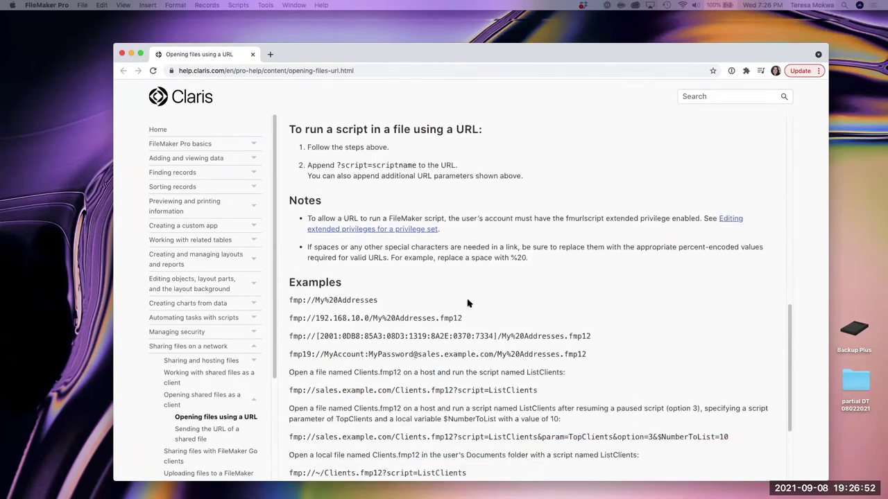
pyautogui.scroll(-3, 430, 316)
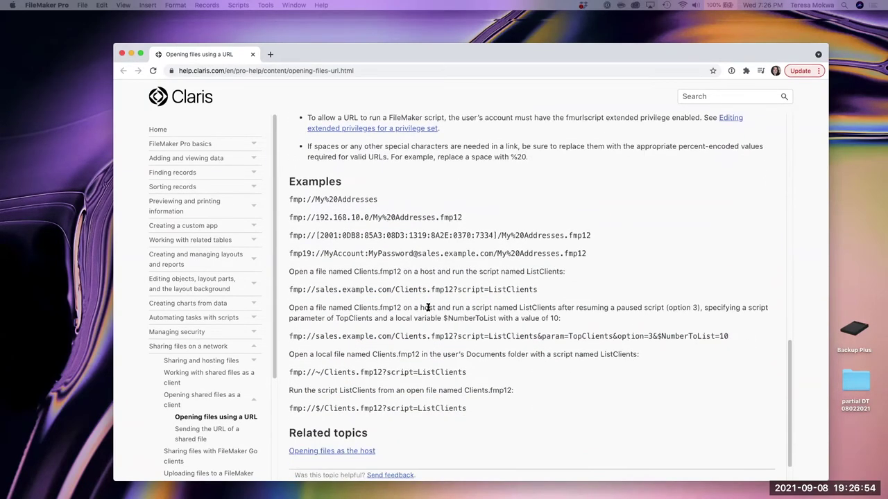
pyautogui.scroll(-1, 489, 320)
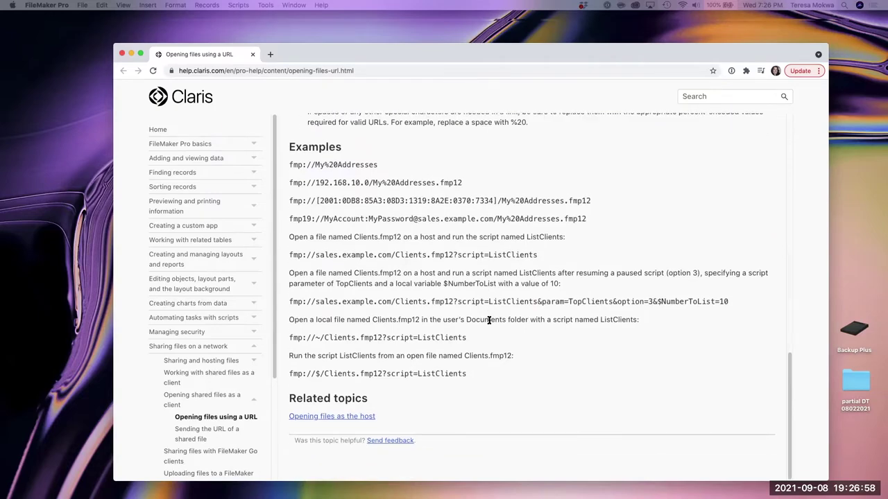
pyautogui.scroll(10, 489, 320)
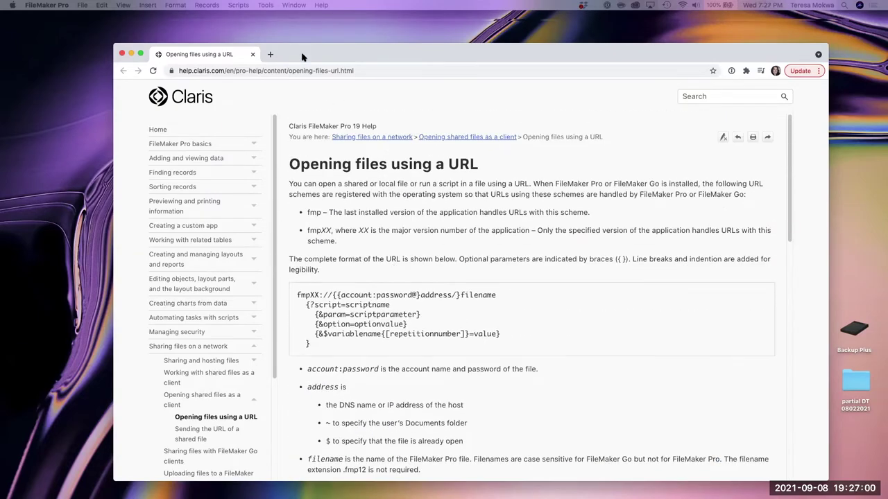
pyautogui.moveTo(303, 54); pyautogui.dragTo(312, 115)
pyautogui.click(341, 55)
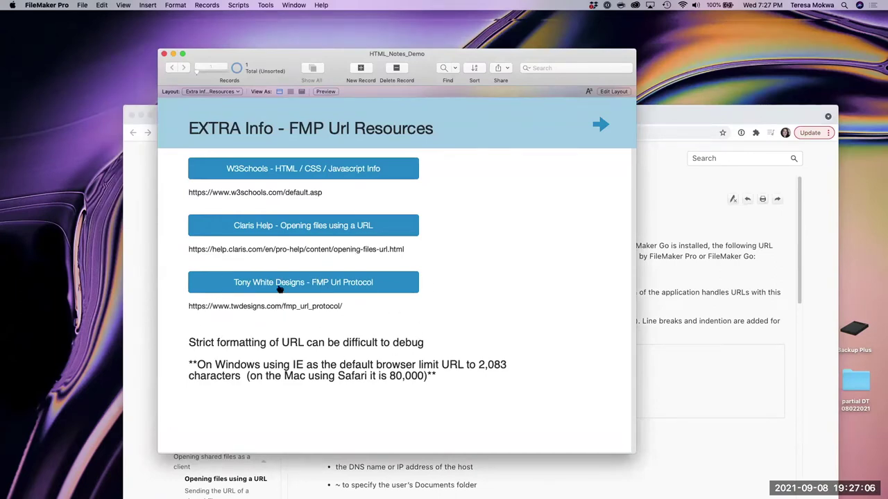
# - Open the Tony White Designs FMP URL protocol page in Chrome and position the browser window
pyautogui.click(303, 283)
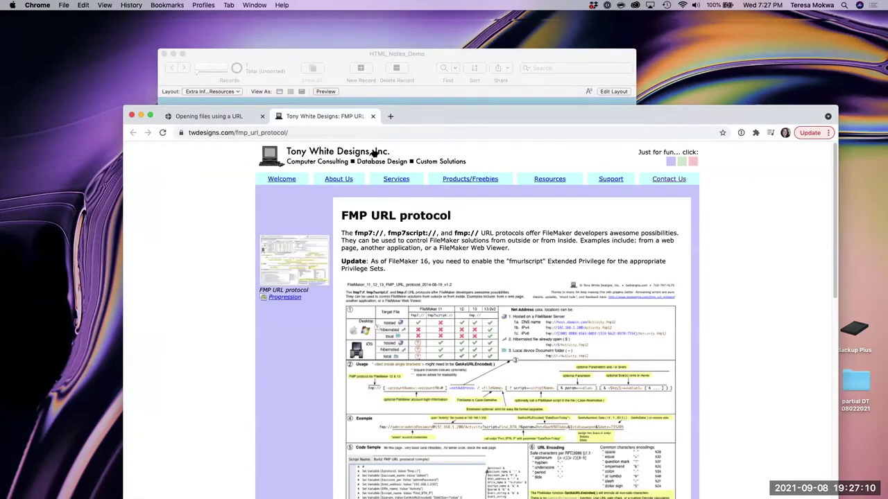
pyautogui.moveTo(389, 110); pyautogui.dragTo(353, 93)
pyautogui.moveTo(379, 67); pyautogui.dragTo(379, 67)
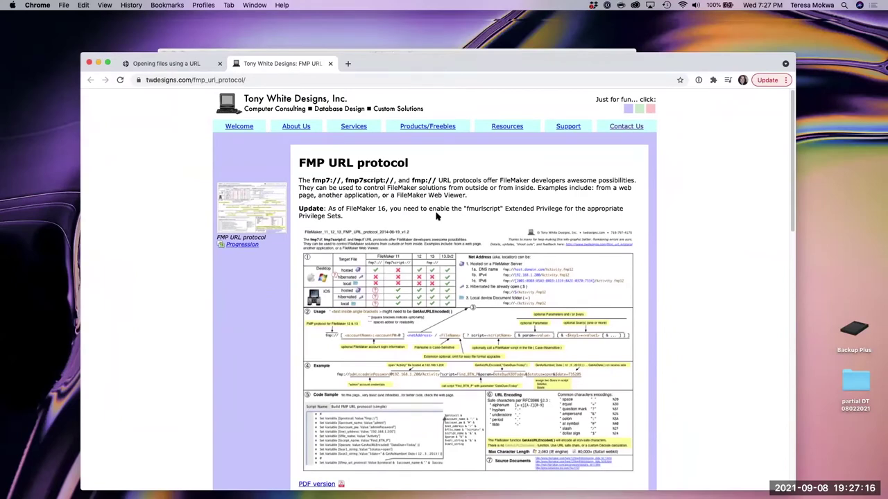
pyautogui.moveTo(546, 66); pyautogui.dragTo(546, 40)
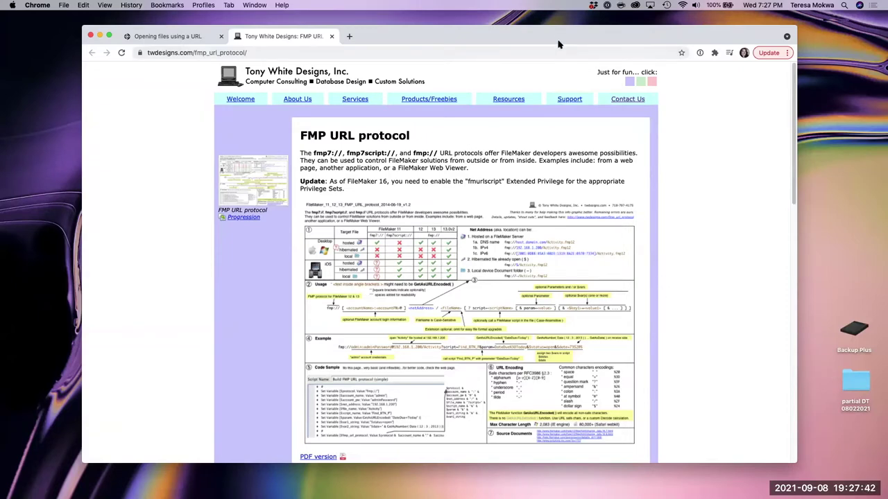
# - Bring the HTML_Notes_Demo window back in front and advance to the THANK YOU slide
pyautogui.moveTo(559, 45); pyautogui.dragTo(561, 118)
pyautogui.click(508, 58)
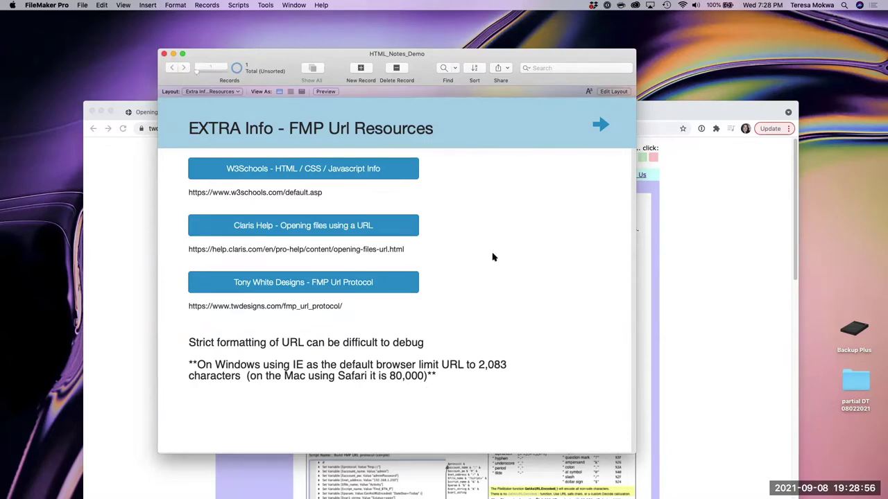
pyautogui.click(598, 126)
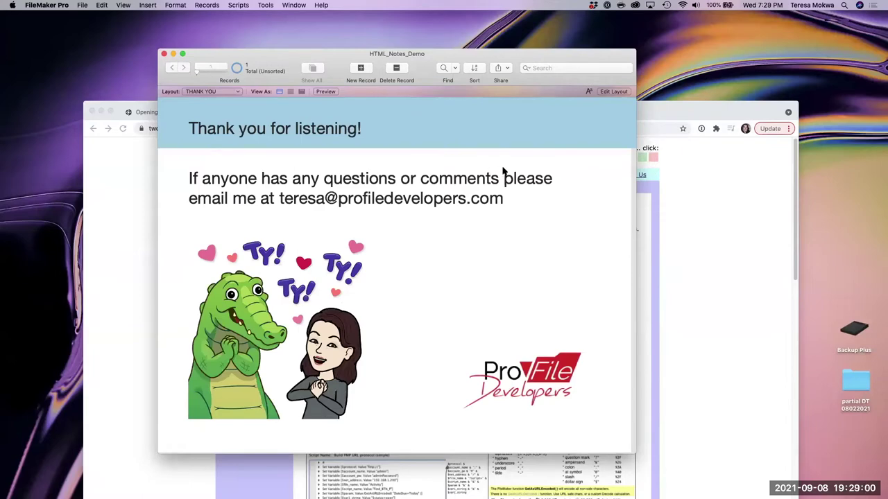
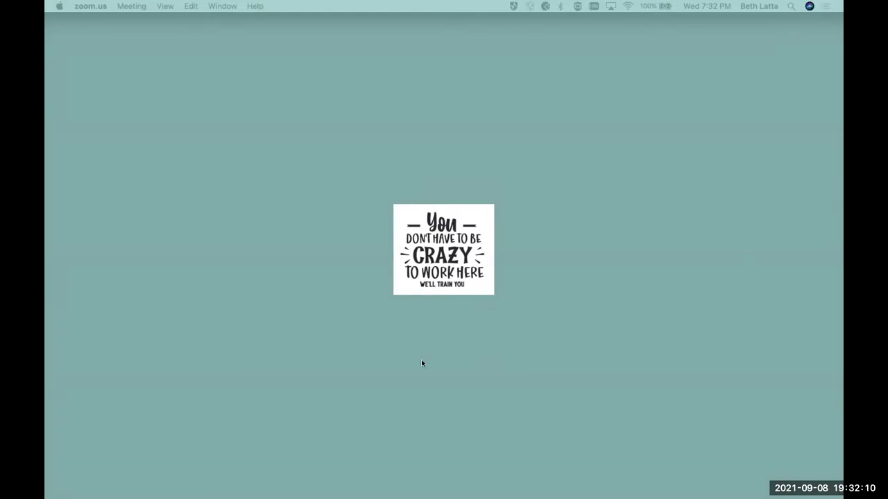
# - Restore the minimized FileMaker Pro Statement of Work Generator window from the Dock
pyautogui.moveTo(387, 487)
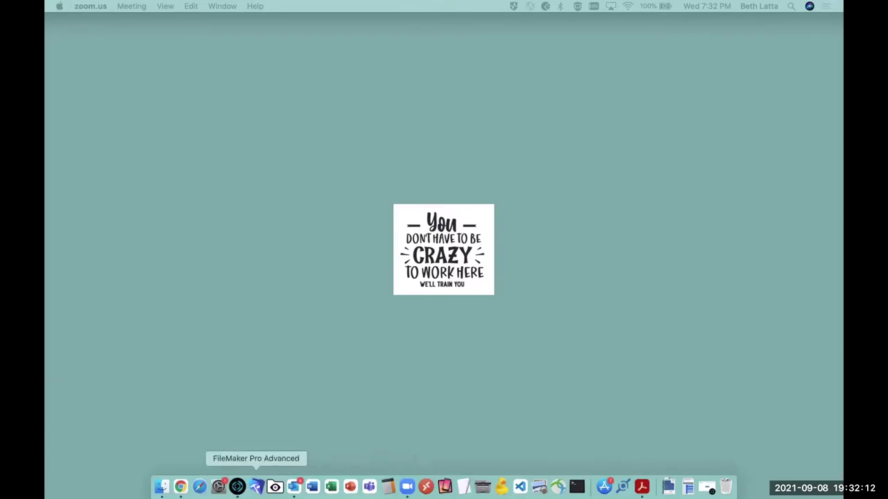
pyautogui.click(238, 487)
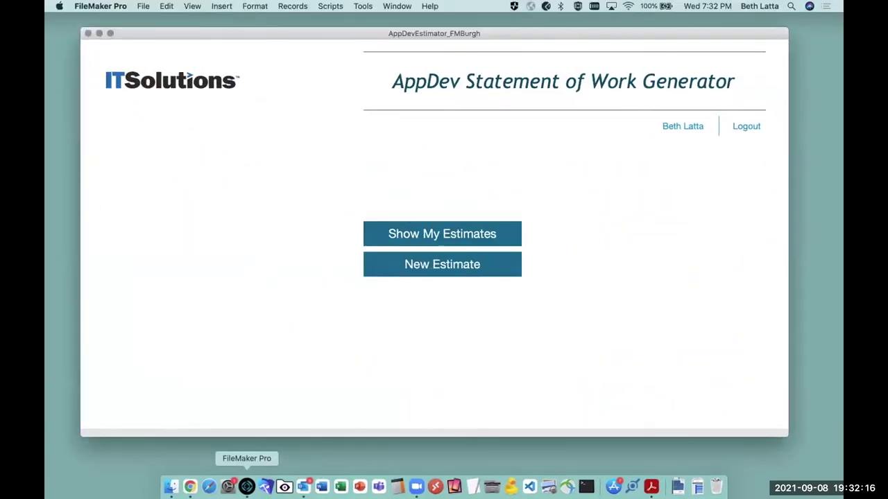
pyautogui.moveTo(177, 37); pyautogui.dragTo(171, 52)
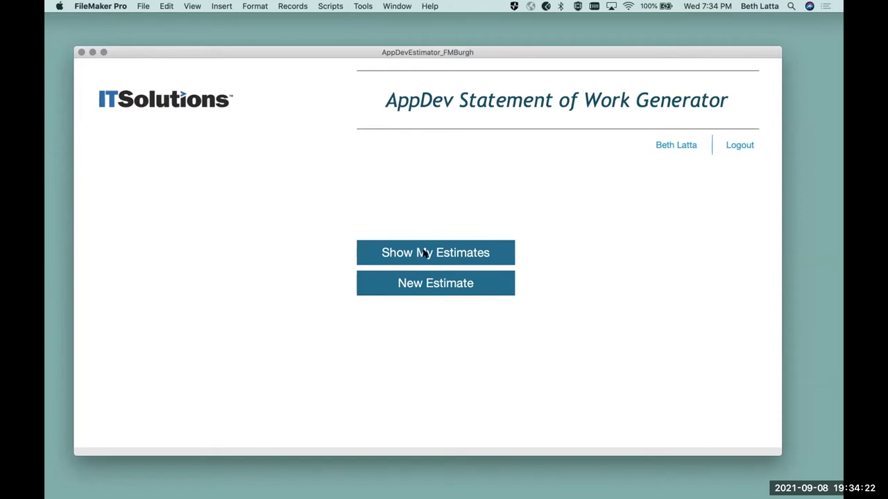
# - Show My Estimates and change the company name to FM Burgh
pyautogui.click(424, 253)
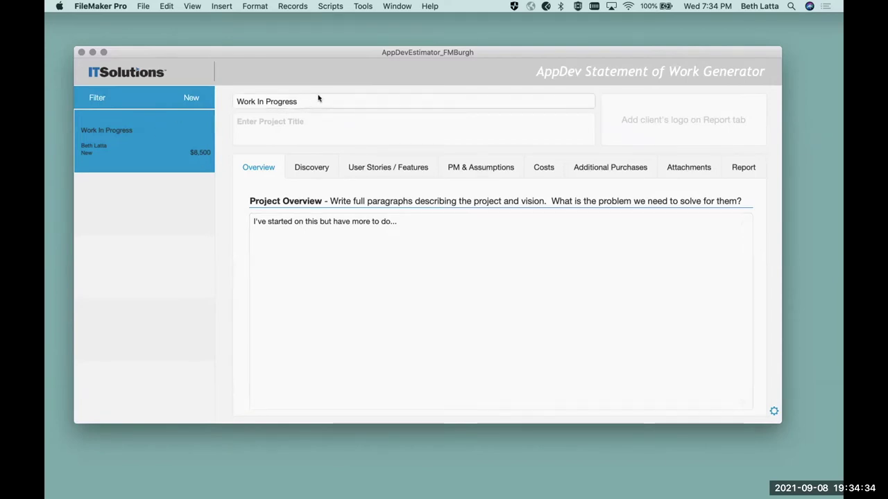
pyautogui.click(321, 98)
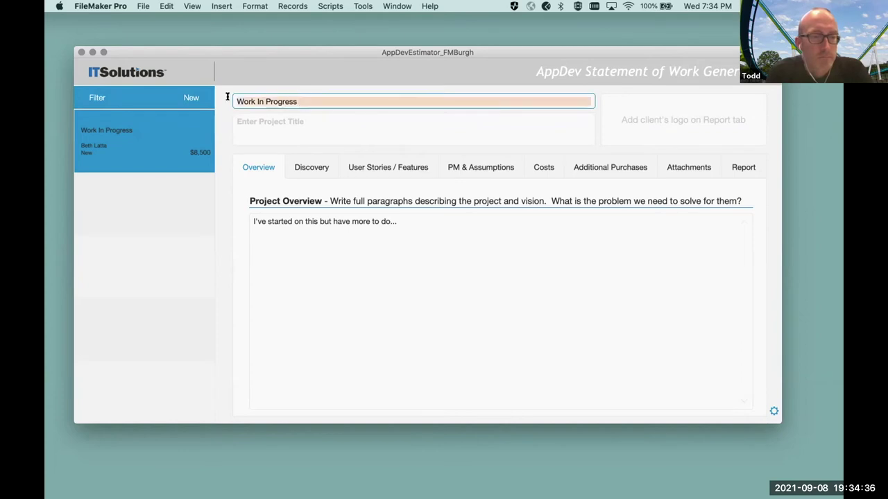
pyautogui.press('super+a')
pyautogui.press('BackSpace')
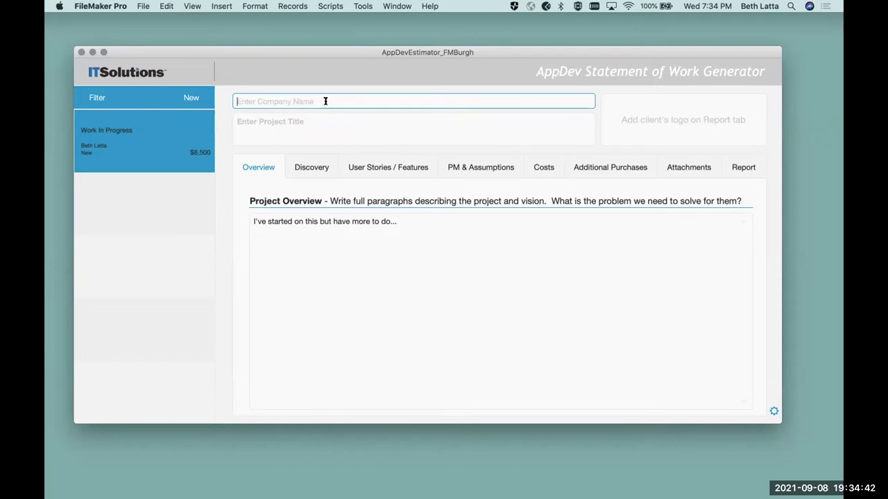
pyautogui.write('Compan')
pyautogui.press('BackSpace')
pyautogui.press('BackSpace')
pyautogui.press('BackSpace')
pyautogui.press('BackSpace')
pyautogui.press('BackSpace')
pyautogui.press('BackSpace')
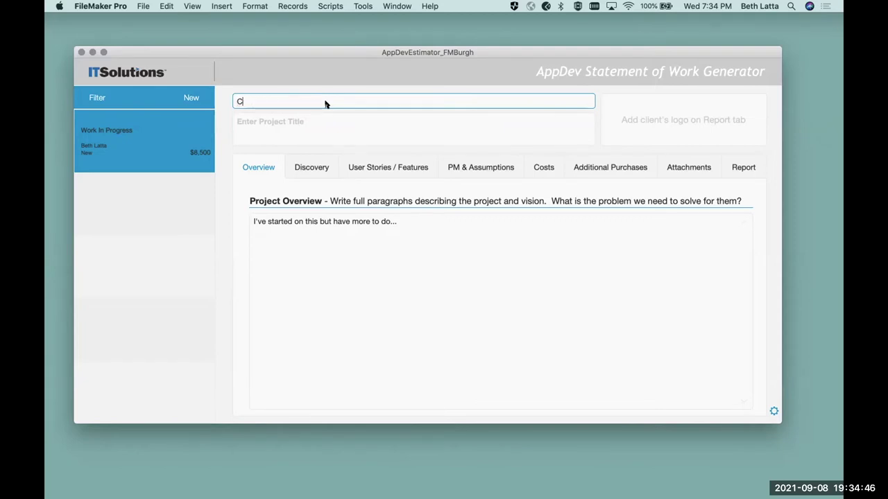
pyautogui.write('FM Burgh')
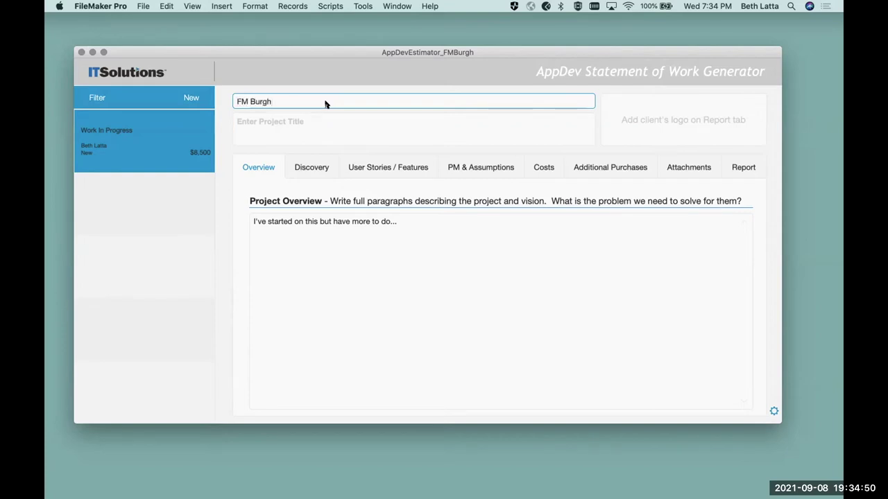
# - Enter the project title 'Demo of Estimator App'
pyautogui.click(349, 123)
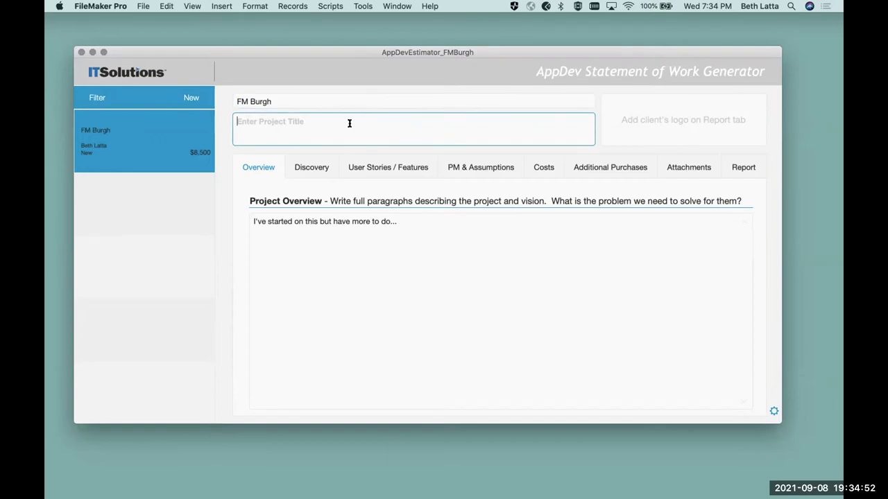
pyautogui.write('Demo of Estimatoe')
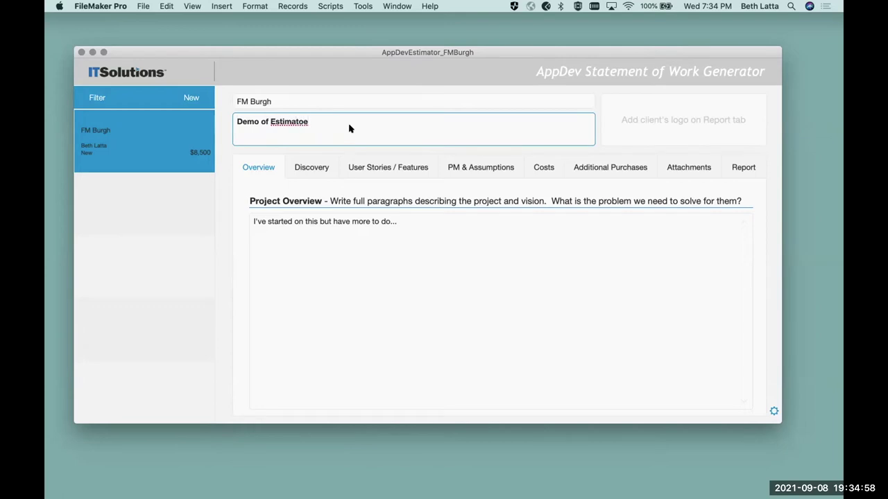
pyautogui.press('BackSpace')
pyautogui.write('r App')
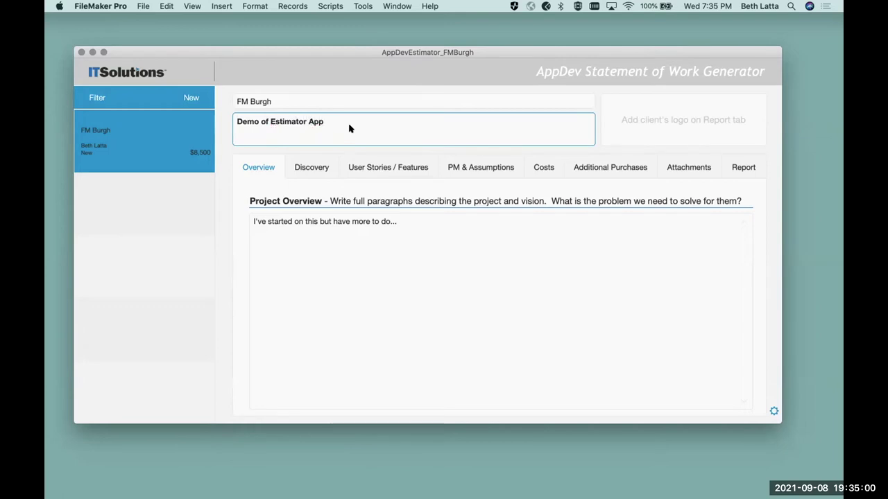
pyautogui.click(714, 122)
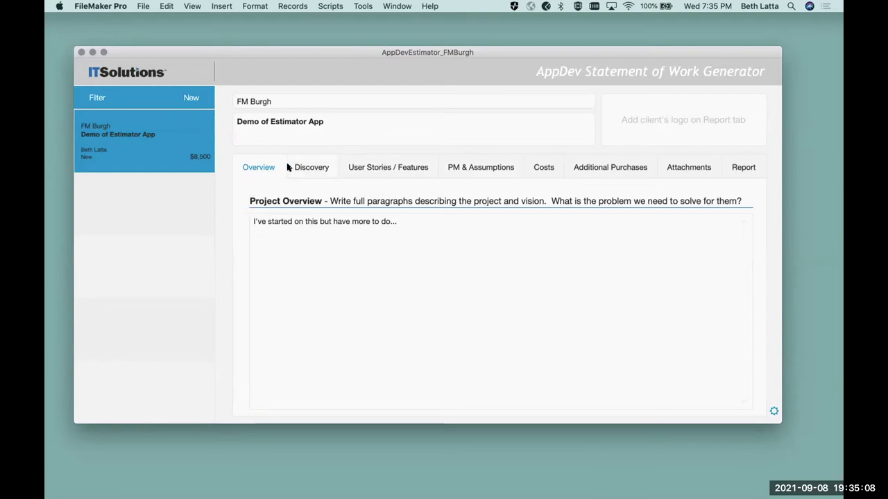
# - Overwrite the existing Project Overview line with 'Paragraph...'
pyautogui.click(412, 223)
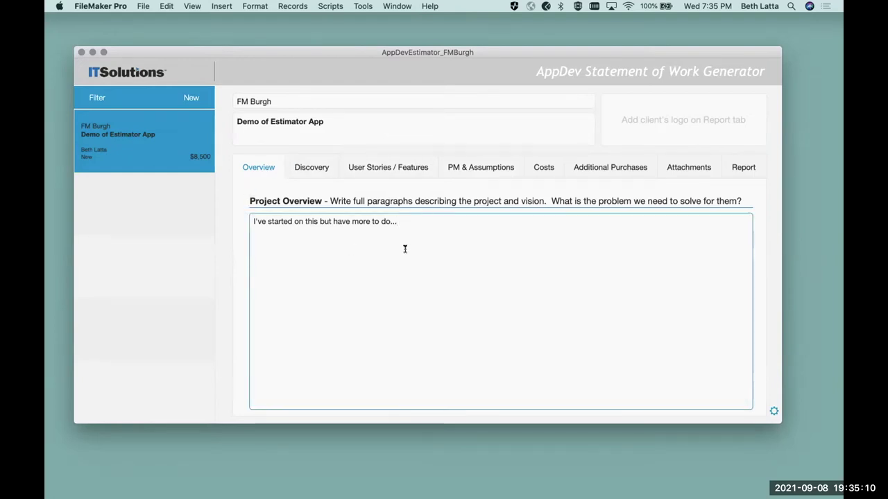
pyautogui.tripleClick(324, 220)
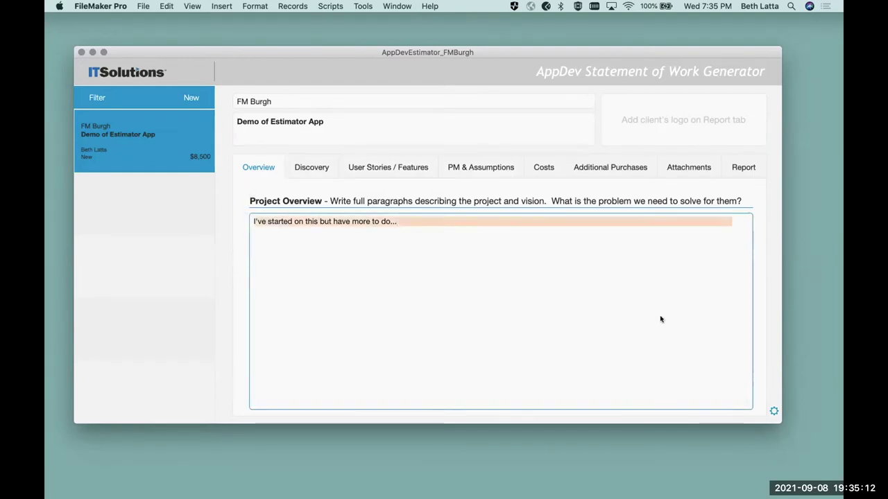
pyautogui.write('Par')
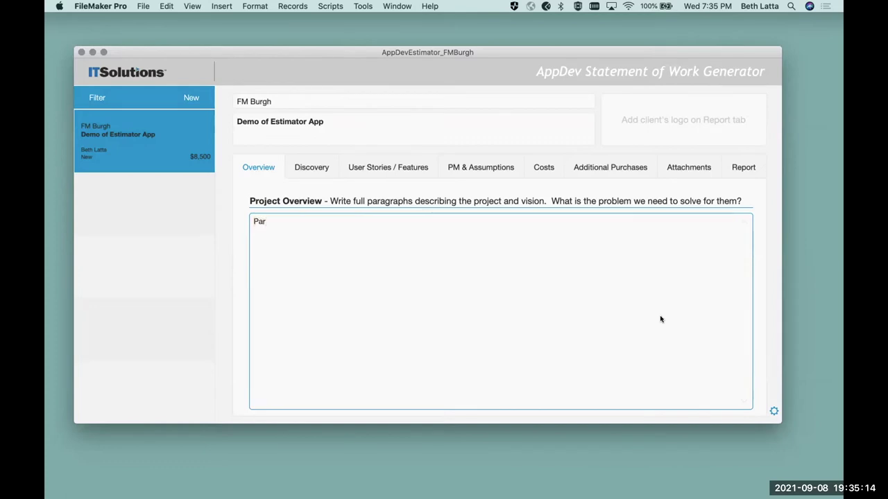
pyautogui.write('agraph...')
pyautogui.press('KP_Enter')
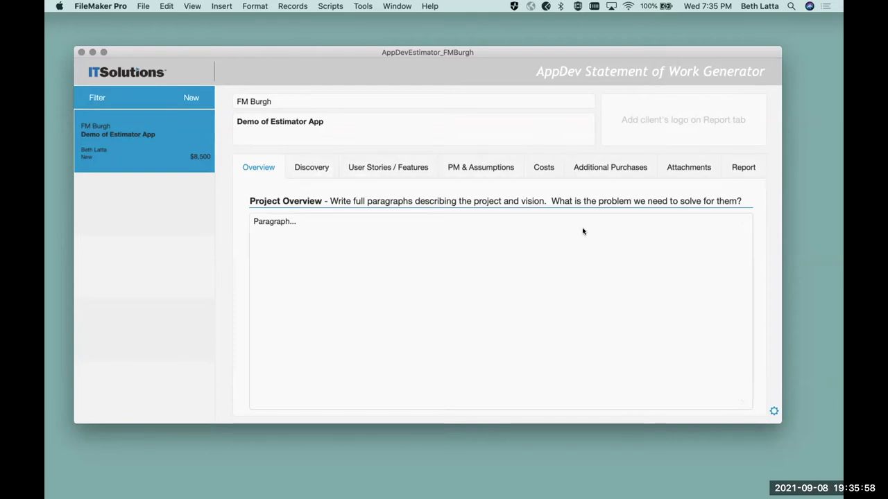
# - Review the Discovery tasks, Kickoff Meeting through Review checkpoint, totalling 19.00 hours
pyautogui.click(299, 167)
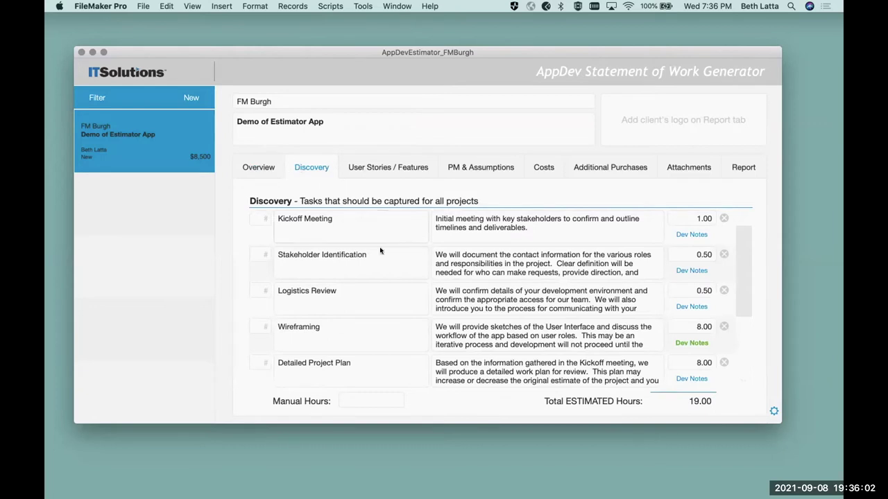
pyautogui.scroll(-3, 375, 319)
pyautogui.scroll(3, 371, 312)
pyautogui.scroll(-1, 376, 286)
pyautogui.scroll(-2, 376, 285)
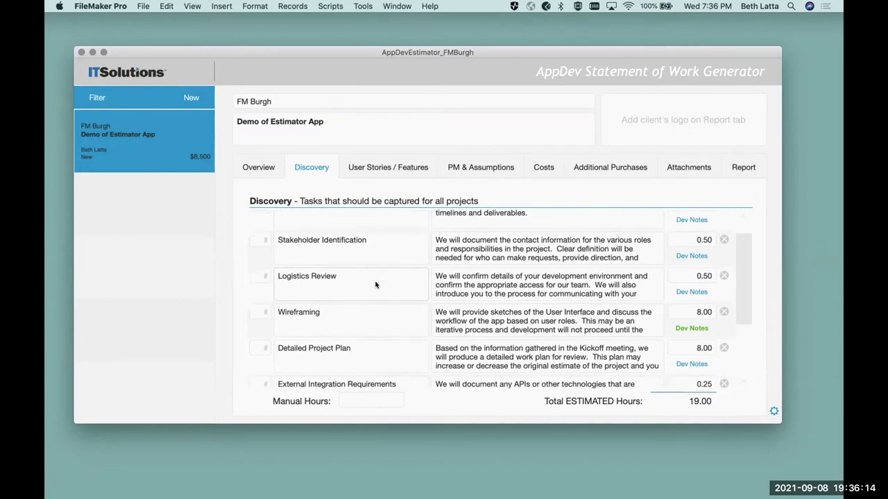
pyautogui.scroll(-1, 375, 284)
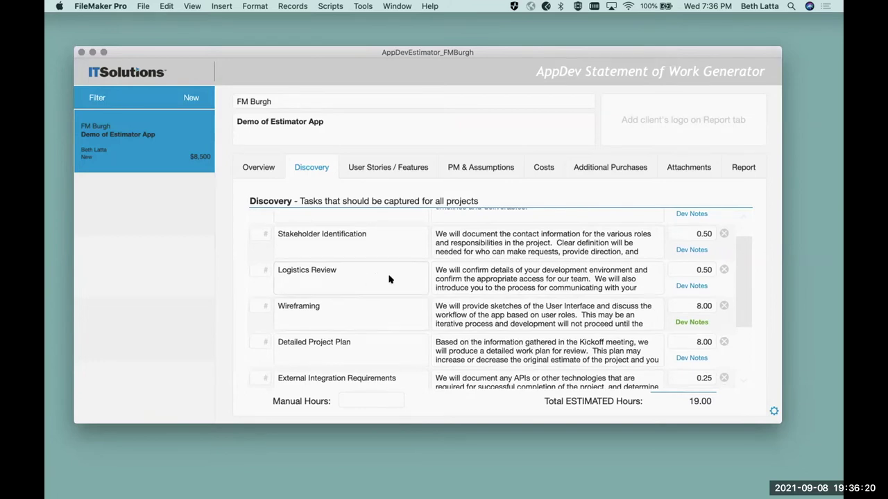
pyautogui.scroll(-3, 411, 256)
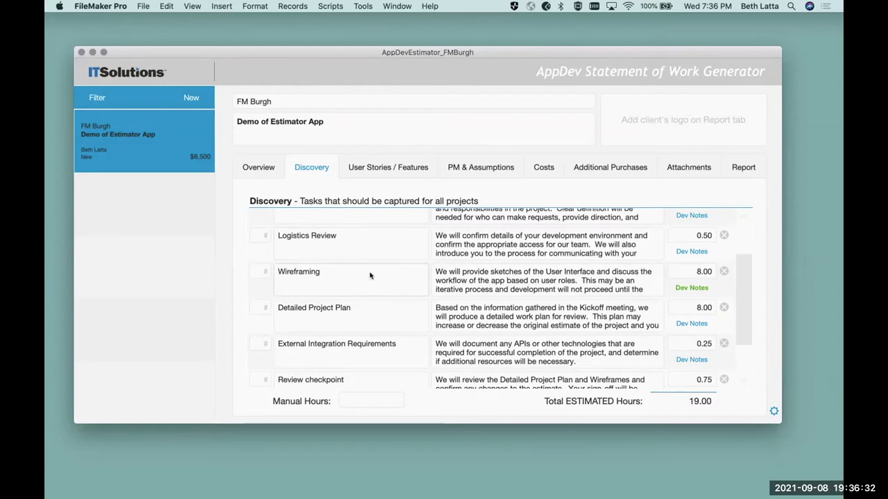
pyautogui.scroll(-2, 369, 276)
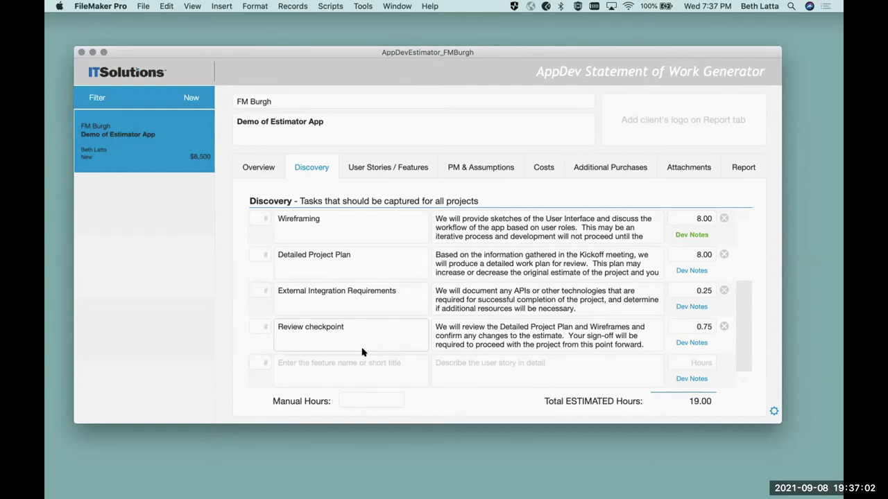
pyautogui.scroll(2, 634, 277)
pyautogui.scroll(3, 714, 245)
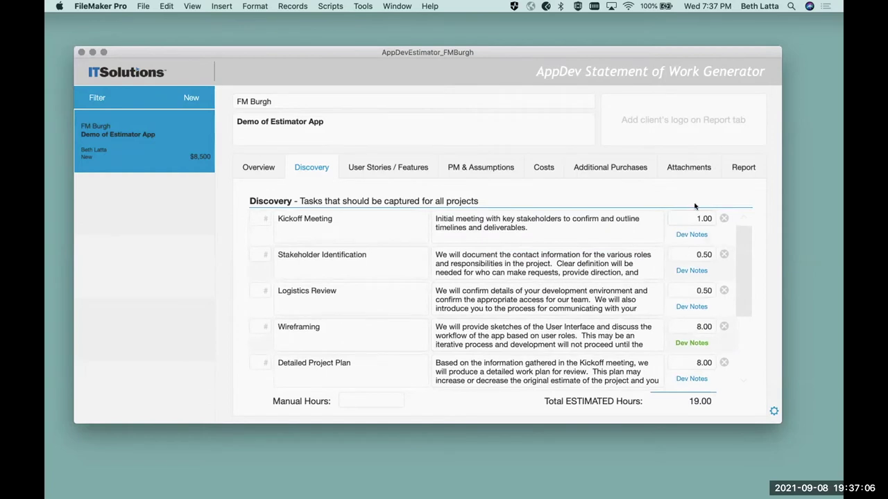
# - Set Kickoff Meeting to 2 hours and Stakeholder Identification to 3 hours
pyautogui.click(677, 218)
pyautogui.doubleClick(708, 218)
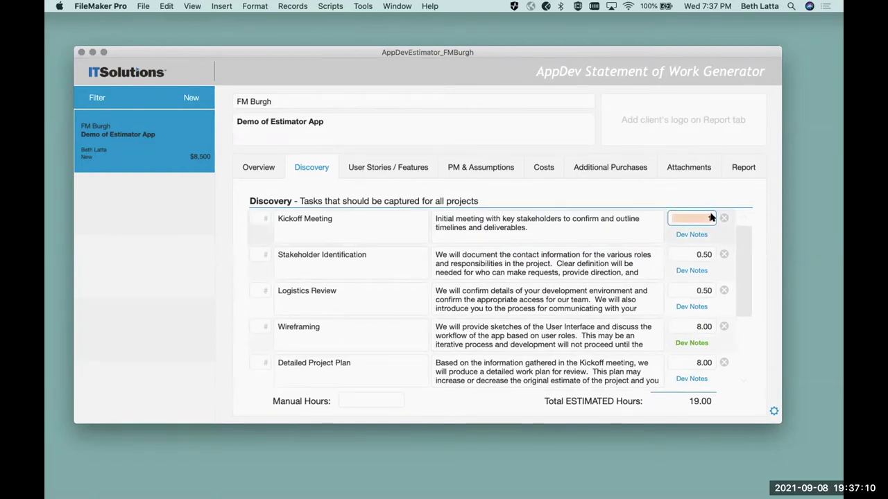
pyautogui.write('2')
pyautogui.click(686, 255)
pyautogui.doubleClick(685, 255)
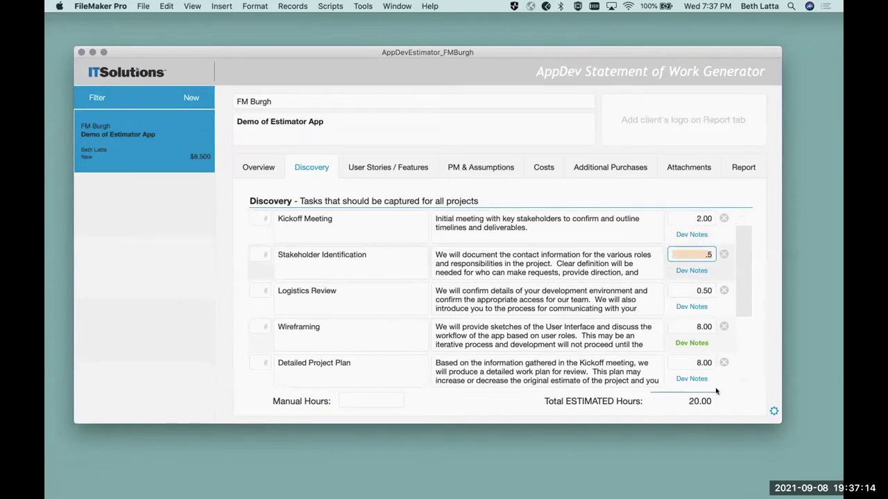
pyautogui.write('3')
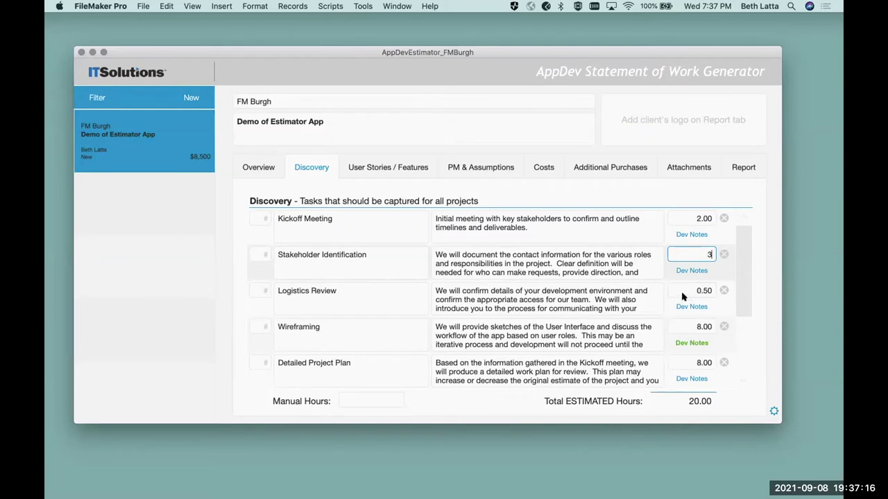
pyautogui.scroll(-3, 738, 354)
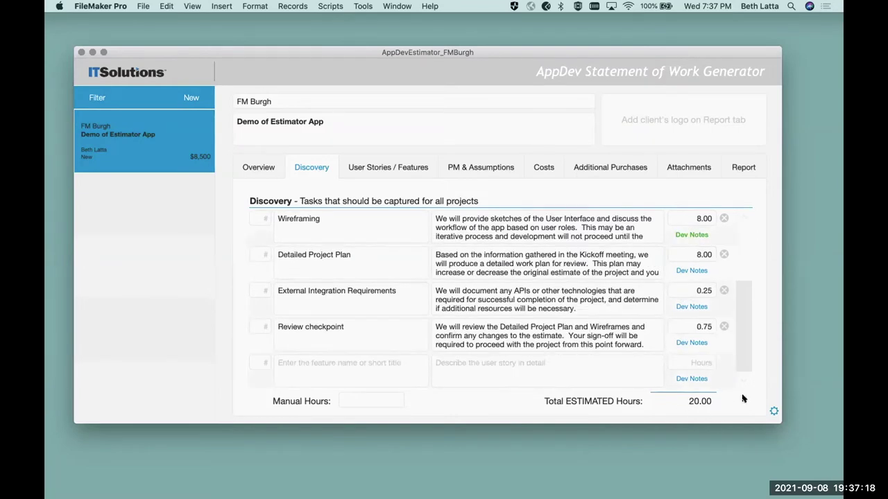
pyautogui.click(685, 402)
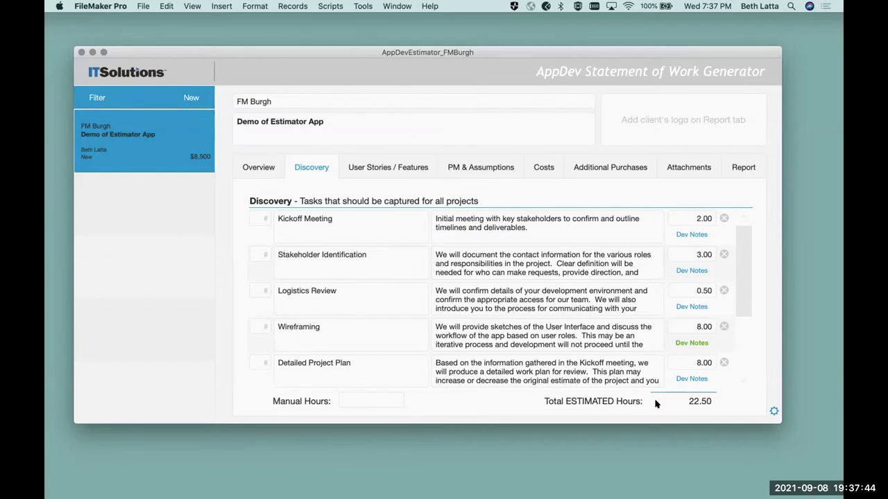
# - Glance at the Wireframing dev notes, close them, and return to the Discovery list
pyautogui.click(682, 343)
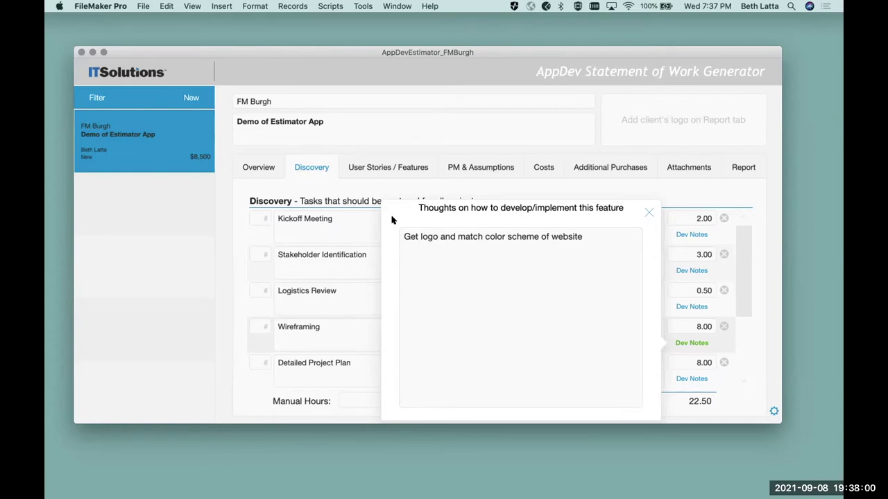
pyautogui.click(648, 212)
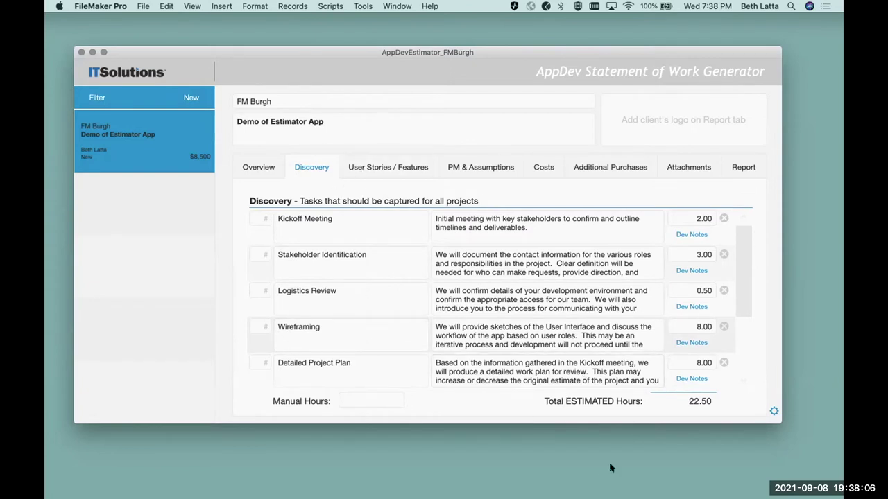
pyautogui.click(348, 401)
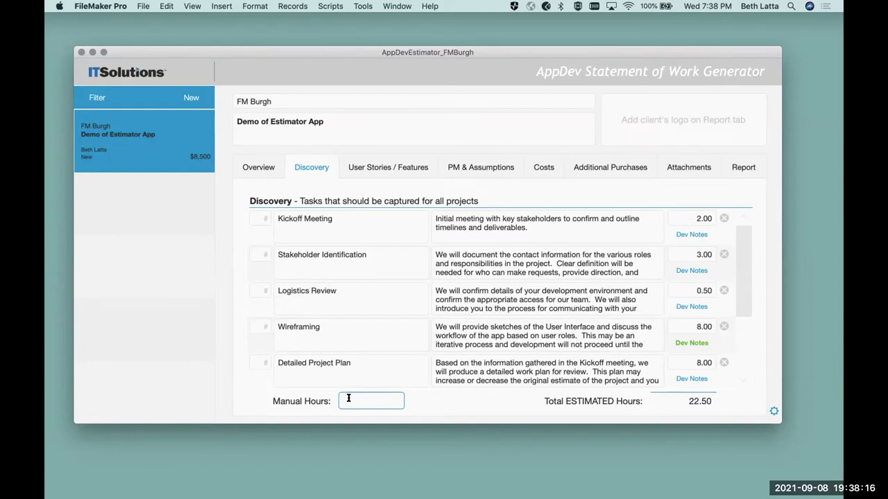
# - Enter 40 Discovery manual hours for a 62.50-hour total, then go to User Stories / Features
pyautogui.write('40')
pyautogui.press('Return')
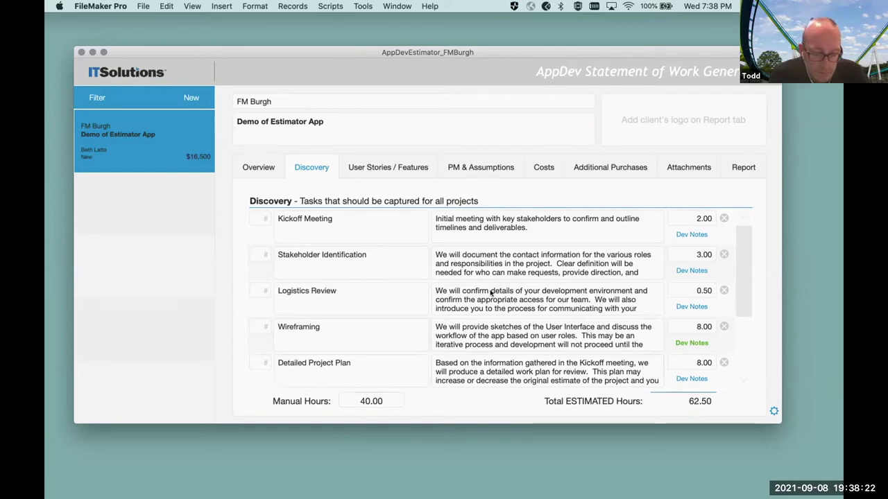
pyautogui.click(380, 170)
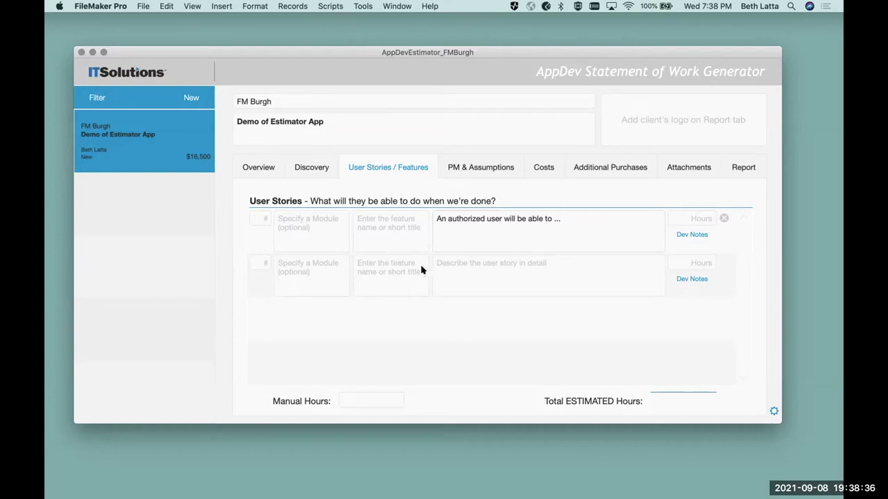
# - Set the first user story's module to Data Entry from the index values
pyautogui.click(314, 225)
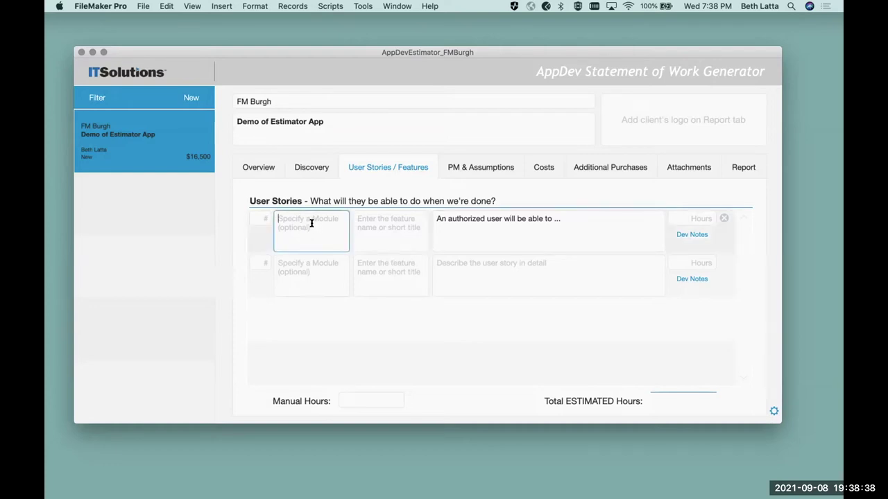
pyautogui.press('super+i')
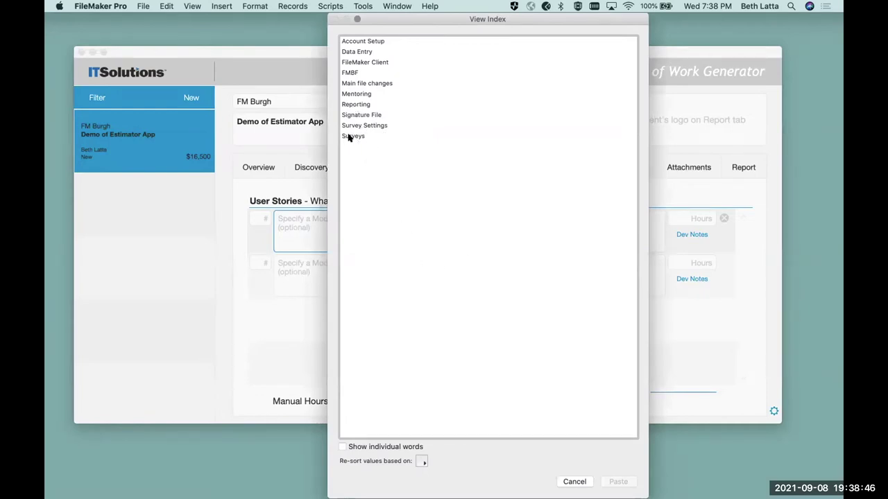
pyautogui.click(352, 54)
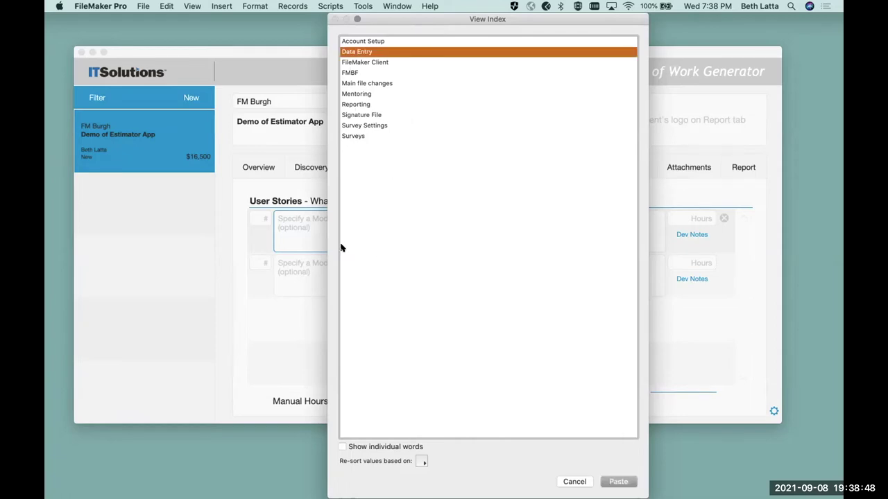
pyautogui.click(616, 481)
# - Name the story's feature 'Something' and give it 14 hours
pyautogui.click(384, 232)
pyautogui.write('Scripting Processes')
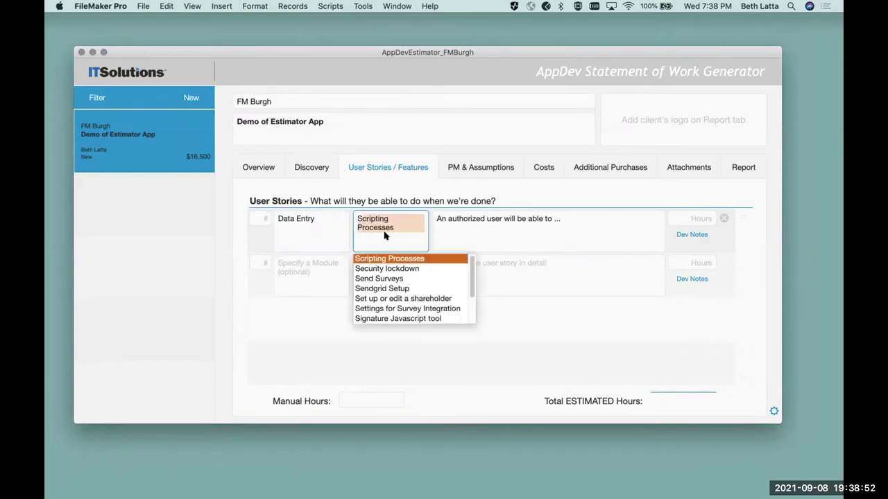
pyautogui.press('BackSpace')
pyautogui.write('omethi')
pyautogui.press('BackSpace')
pyautogui.press('BackSpace')
pyautogui.press('BackSpace')
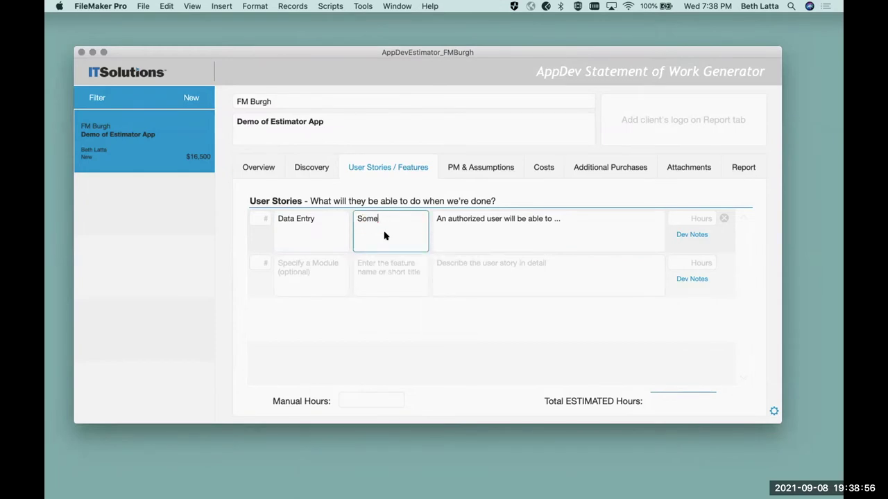
pyautogui.write('thing')
pyautogui.press('Tab')
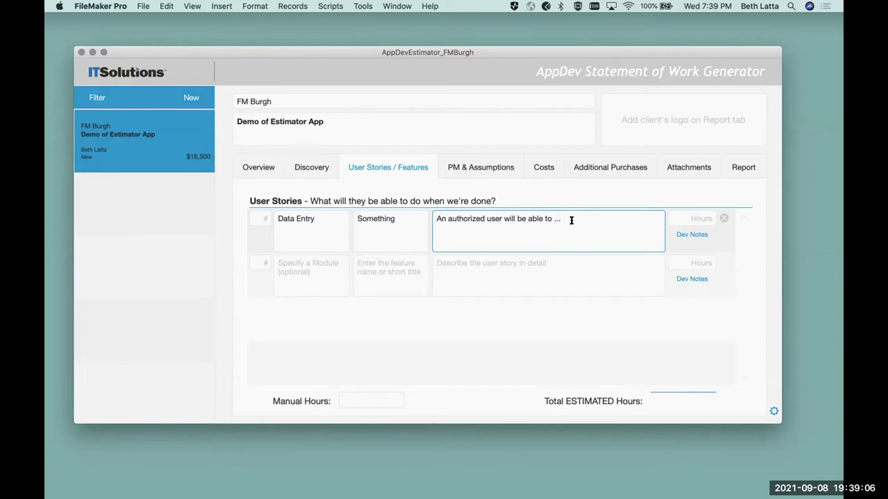
pyautogui.click(680, 219)
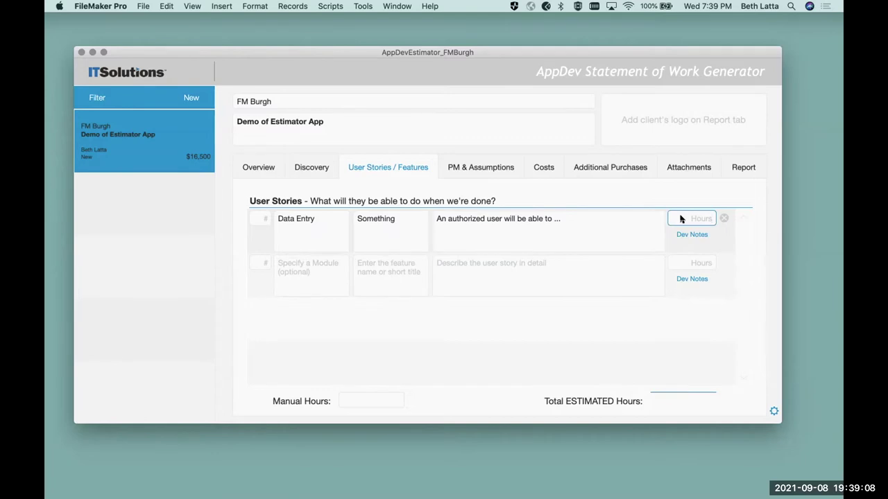
pyautogui.write('14')
# - Add the dev note 'use x plugin' to the Data Entry story
pyautogui.click(689, 243)
pyautogui.click(422, 220)
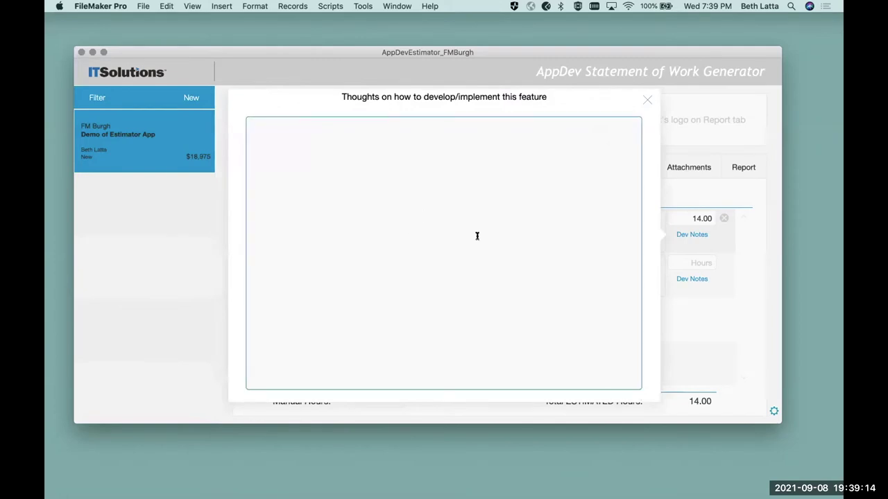
pyautogui.write('use x plugin')
pyautogui.press('Return')
pyautogui.click(728, 245)
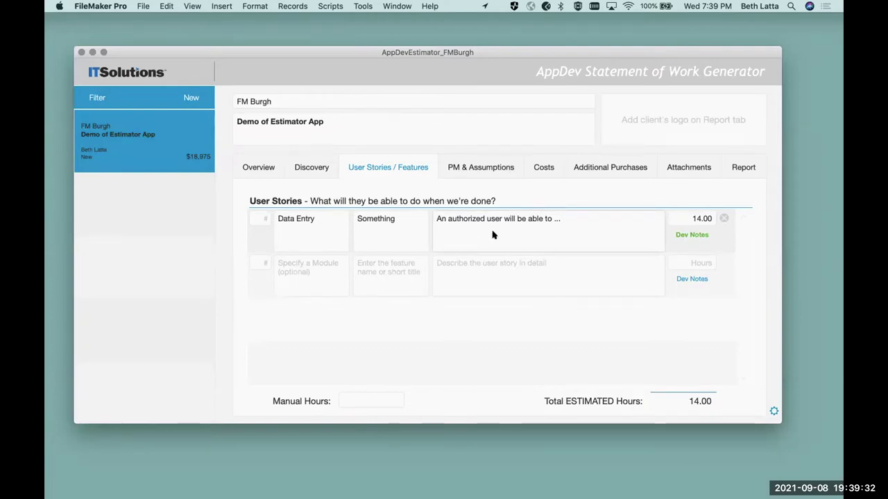
# - Add an Account Setup story described 'Account module' with 12 hours
pyautogui.click(303, 266)
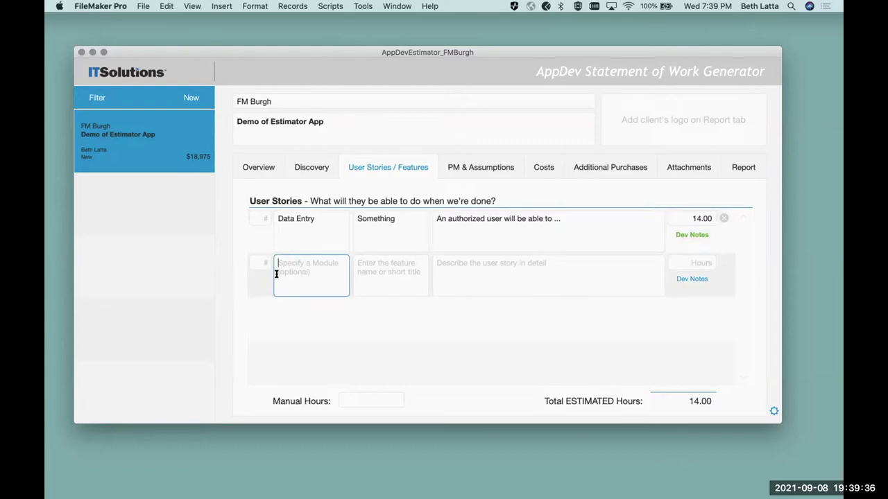
pyautogui.write('Account Setup')
pyautogui.press('Tab')
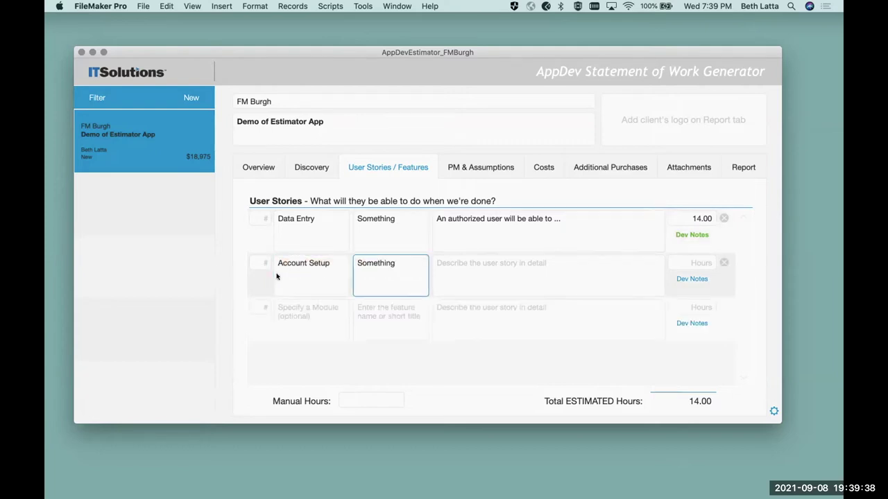
pyautogui.press('Tab')
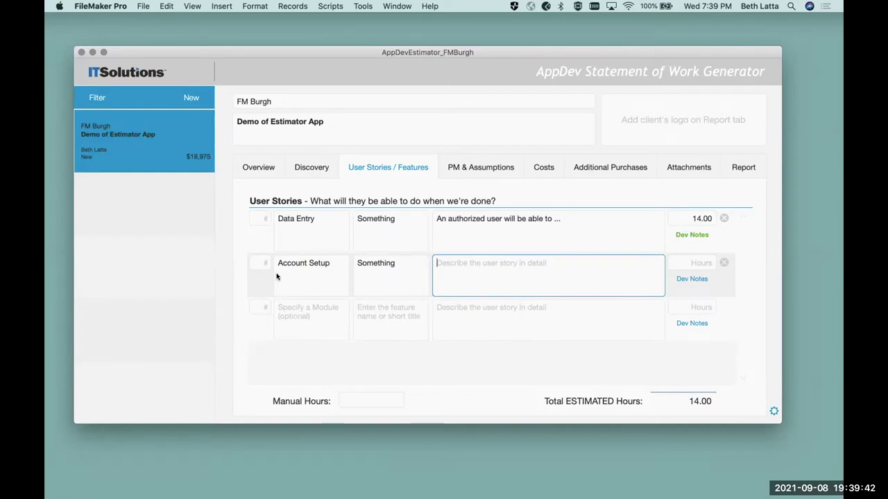
pyautogui.write('Account')
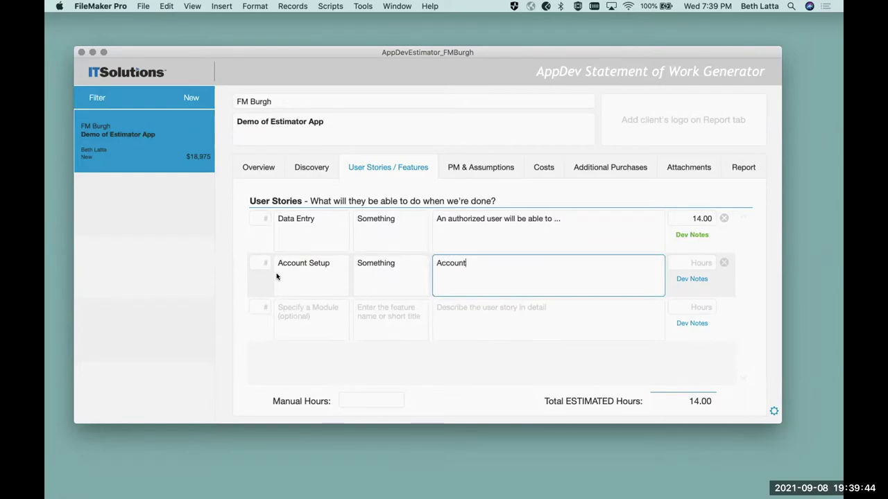
pyautogui.write(' modeu')
pyautogui.press('BackSpace')
pyautogui.press('BackSpace')
pyautogui.write('ule')
pyautogui.press('Tab')
pyautogui.write('12')
pyautogui.press('Return')
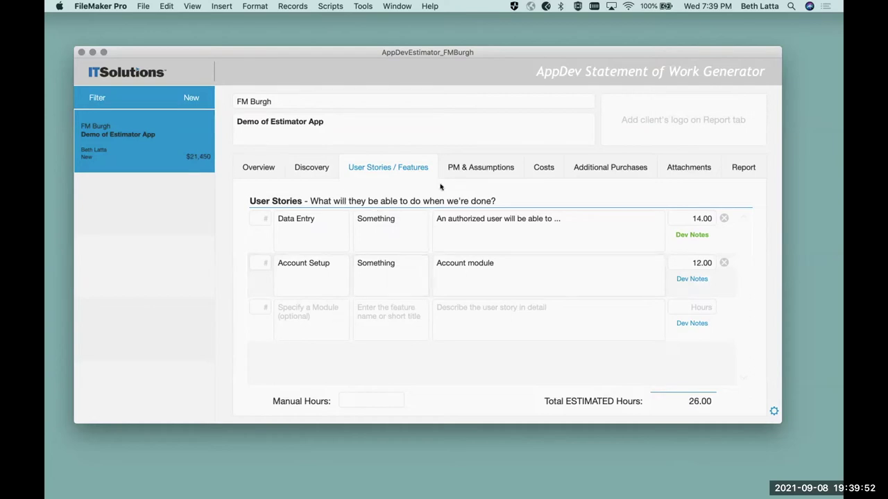
# - Delete the System documentation assumption and enter 'Add new assumption' as a new one
pyautogui.click(456, 170)
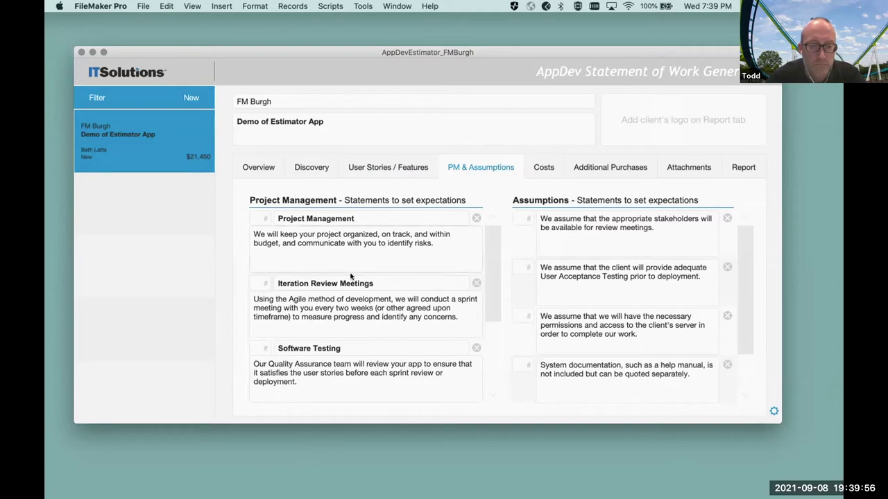
pyautogui.moveTo(489, 253)
pyautogui.mouseDown()
pyautogui.moveTo(499, 359)
pyautogui.moveTo(494, 250)
pyautogui.mouseUp()
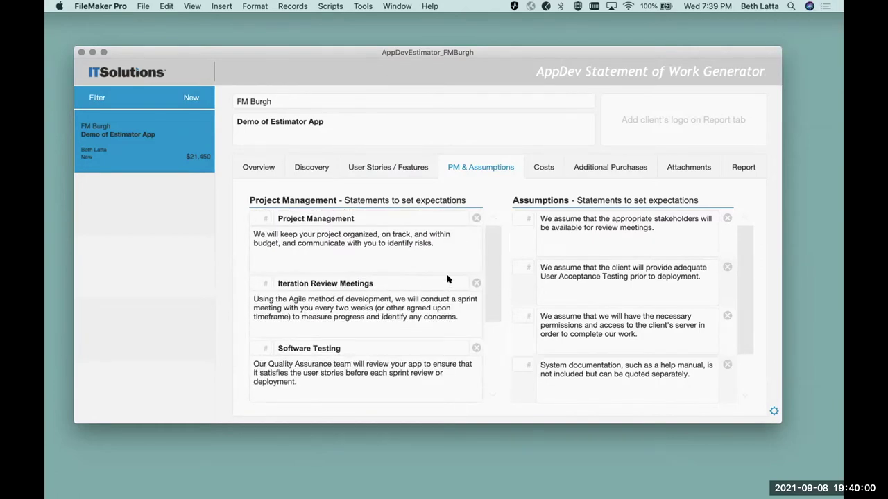
pyautogui.click(383, 300)
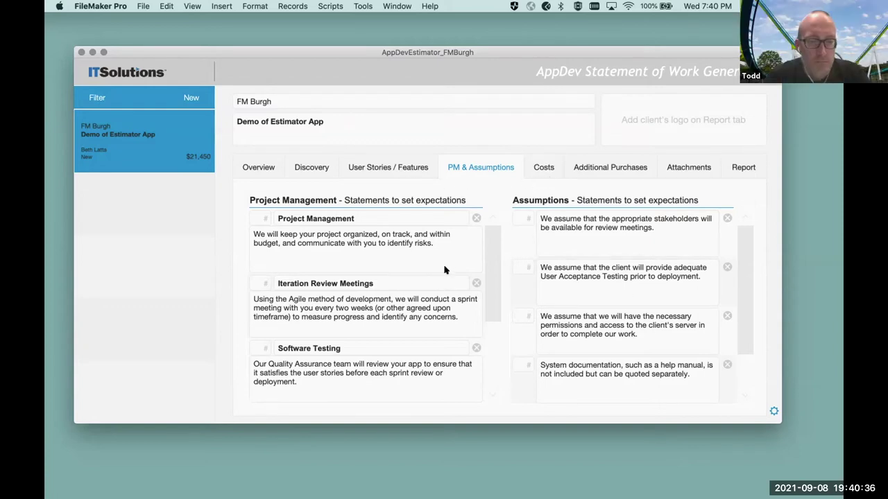
pyautogui.moveTo(745, 253); pyautogui.dragTo(746, 229)
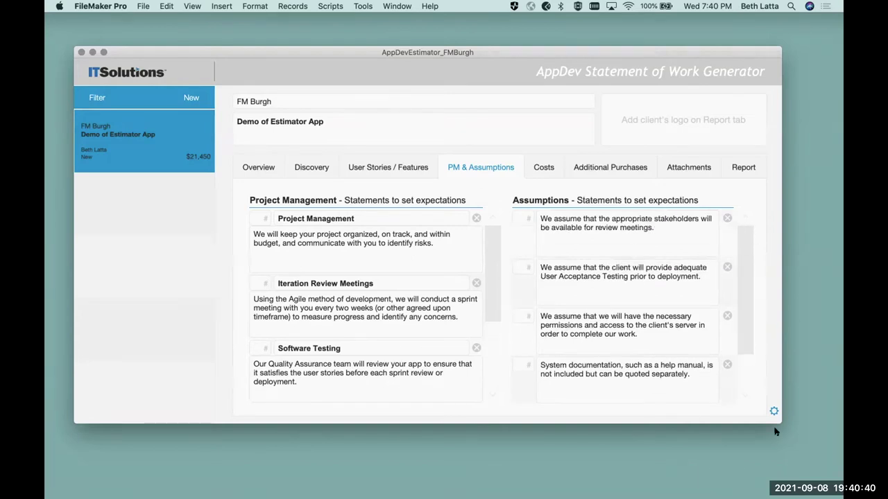
pyautogui.click(726, 365)
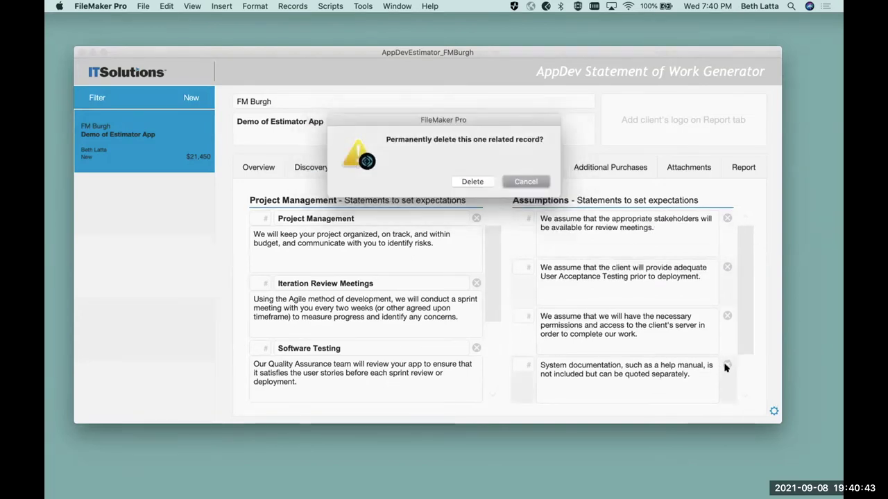
pyautogui.click(472, 181)
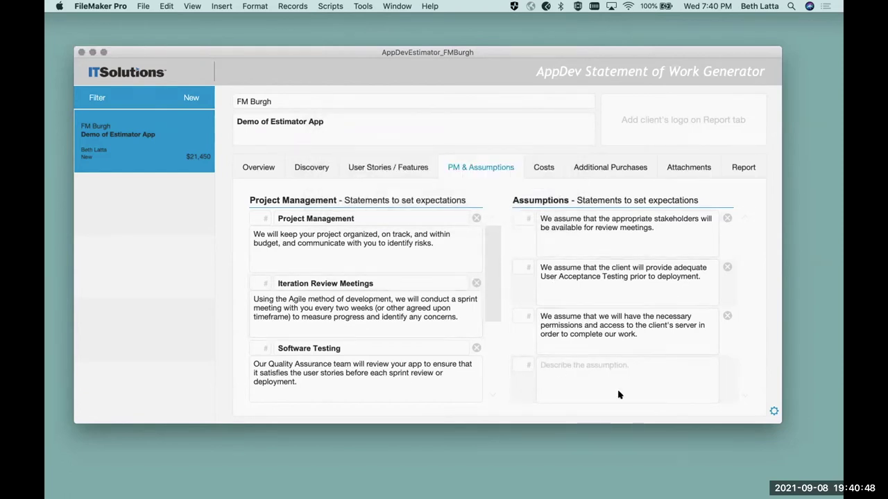
pyautogui.click(598, 368)
pyautogui.write('A')
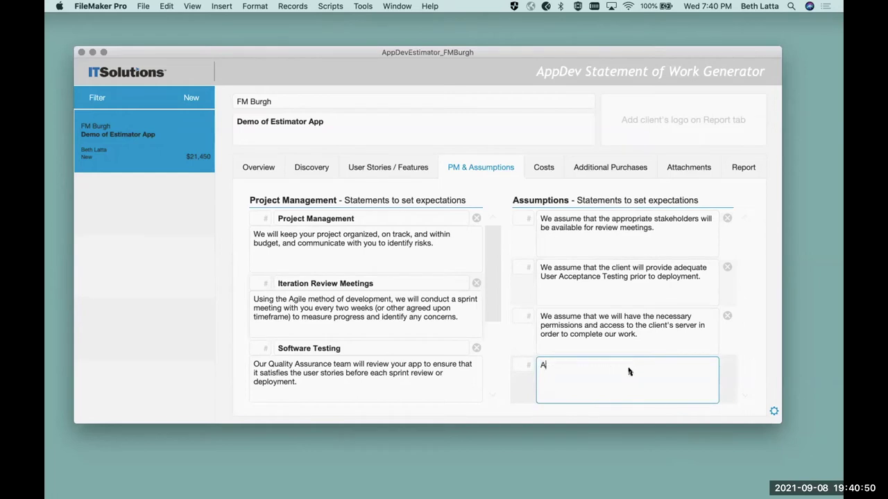
pyautogui.write('dd new assumptions')
# - Set Number of Developers to 2 on the Costs tab
pyautogui.click(544, 170)
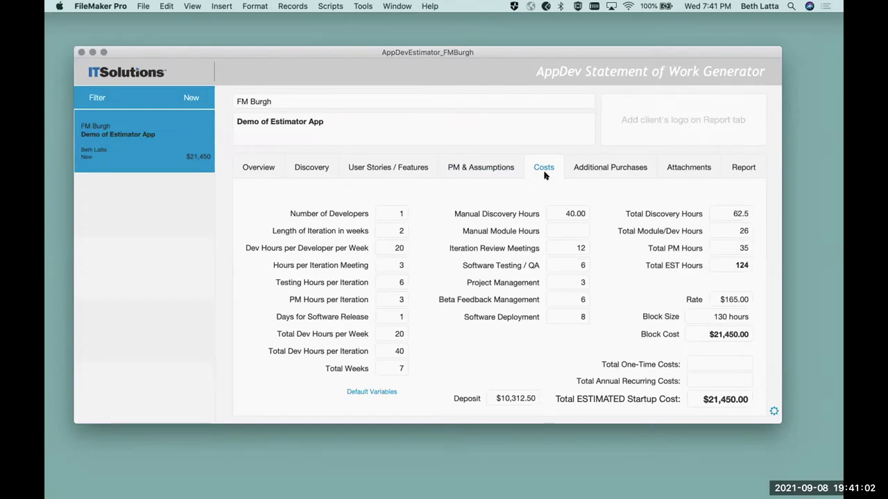
pyautogui.click(393, 215)
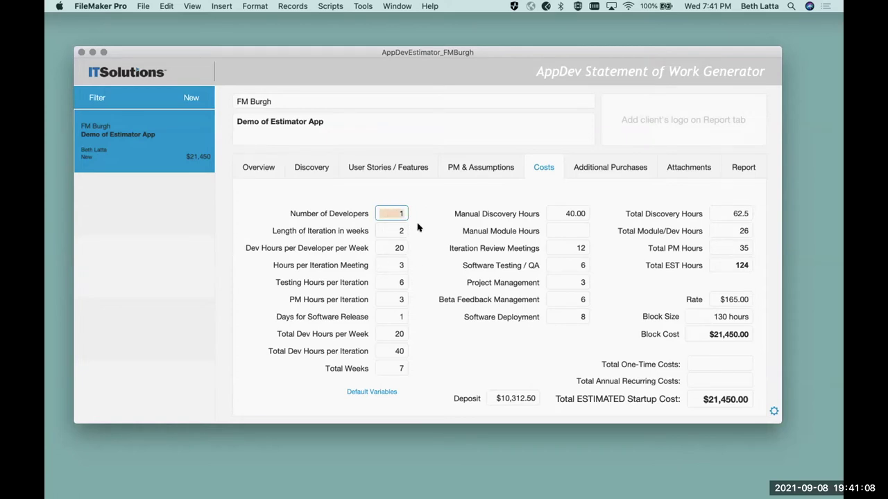
pyautogui.write('2')
pyautogui.press('Tab')
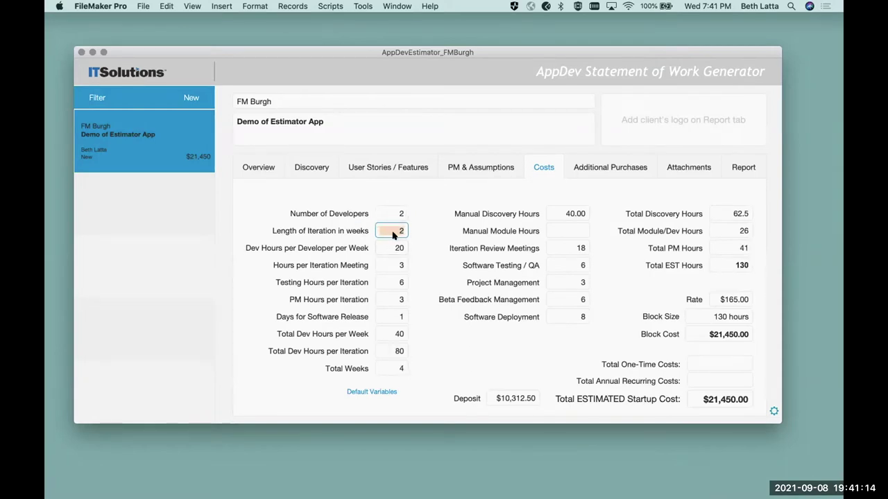
pyautogui.click(379, 248)
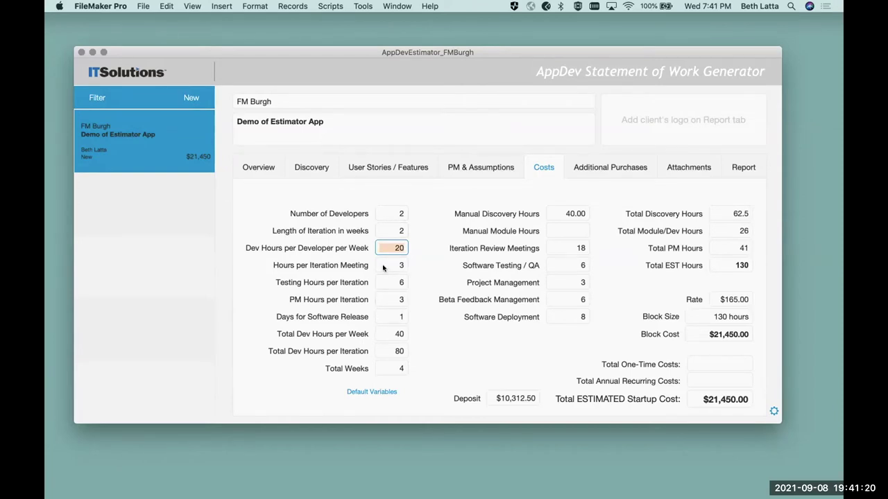
# - Set Hours per Iteration Meeting to 1.5 and Testing Hours per Iteration to 8
pyautogui.click(383, 264)
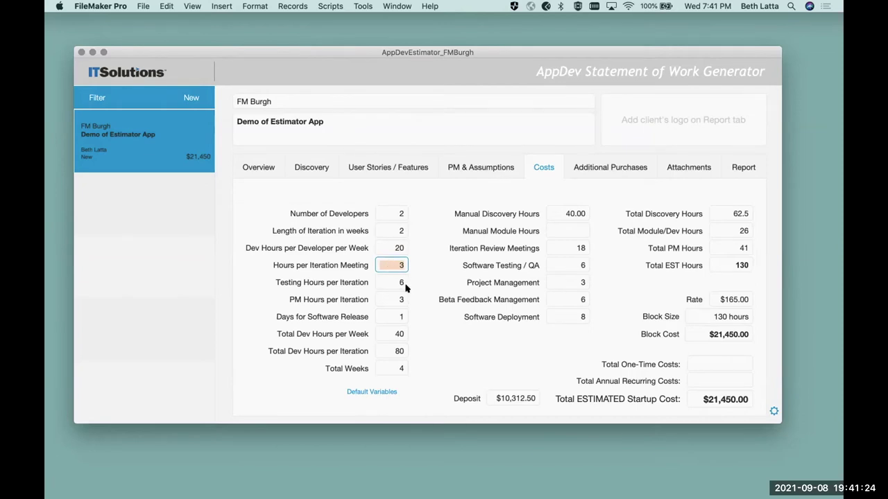
pyautogui.write('1.5')
pyautogui.click(401, 284)
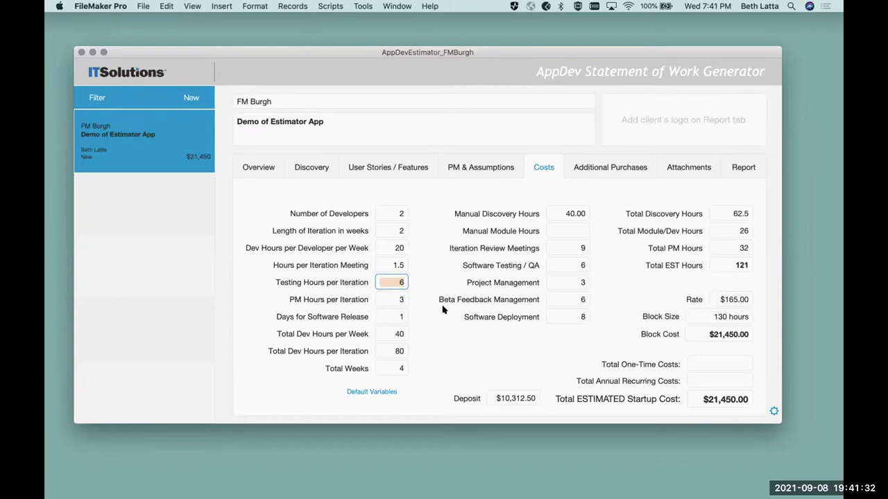
pyautogui.write('8')
pyautogui.click(414, 312)
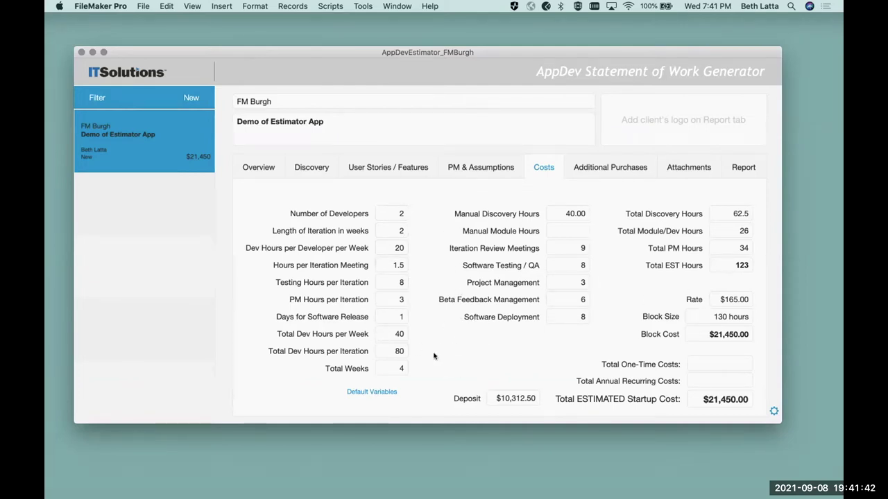
pyautogui.click(553, 213)
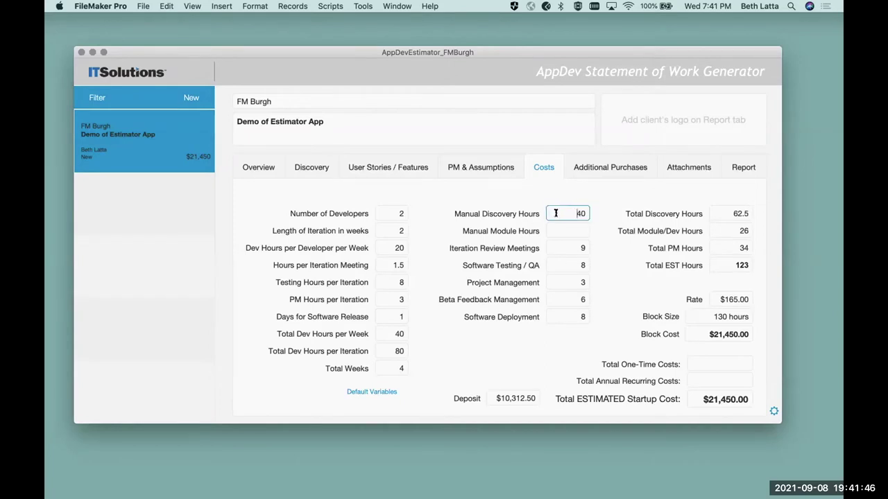
# - Review the Discovery, User Stories and PM & Assumptions sections, then return to Costs
pyautogui.click(299, 165)
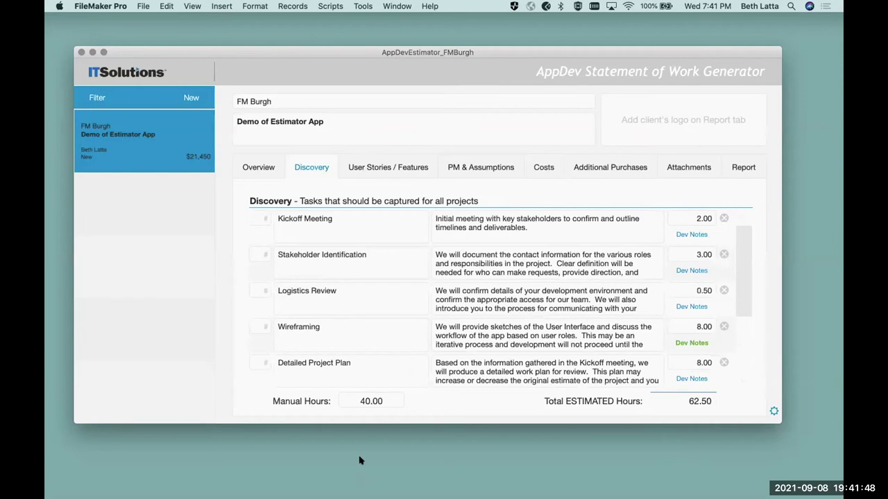
pyautogui.click(533, 169)
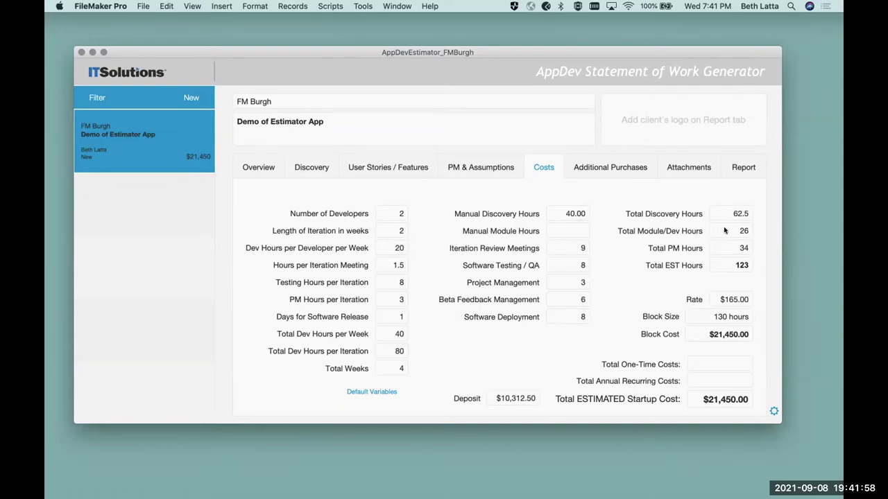
pyautogui.click(312, 167)
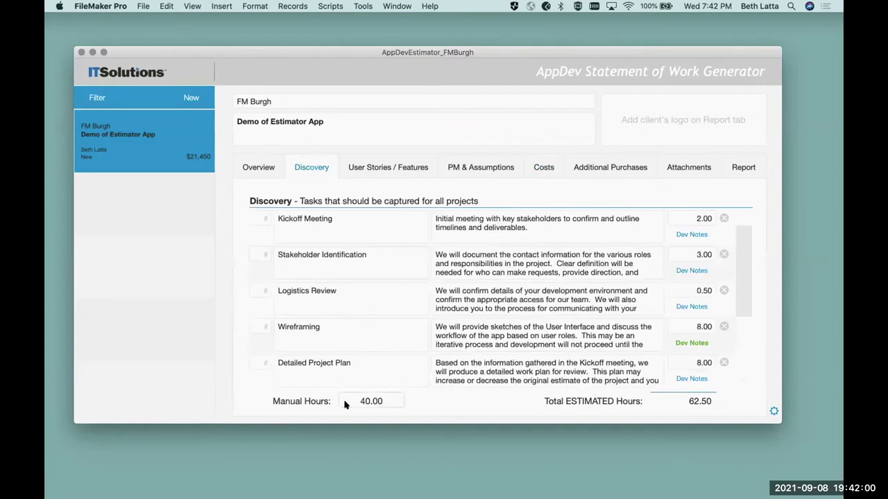
pyautogui.click(385, 171)
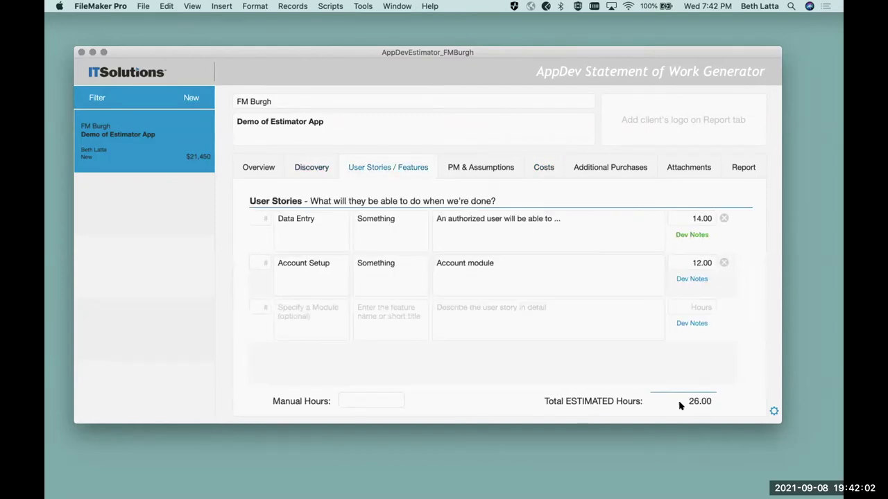
pyautogui.click(497, 166)
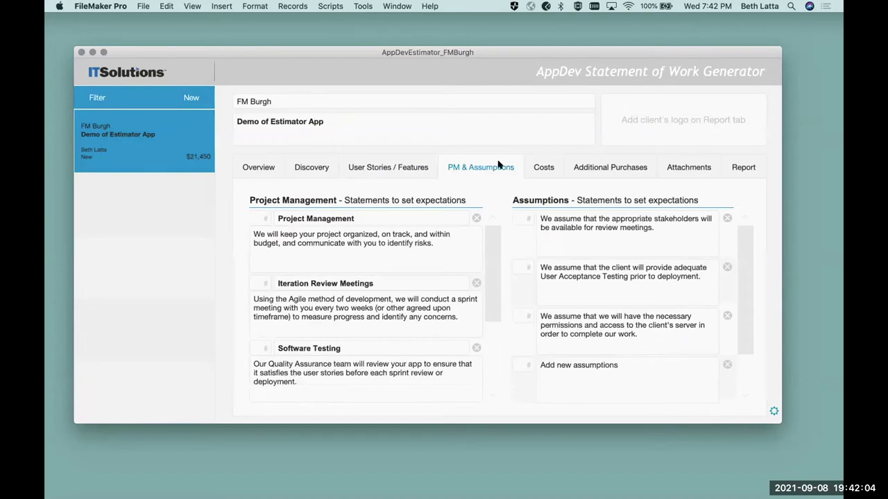
pyautogui.click(550, 166)
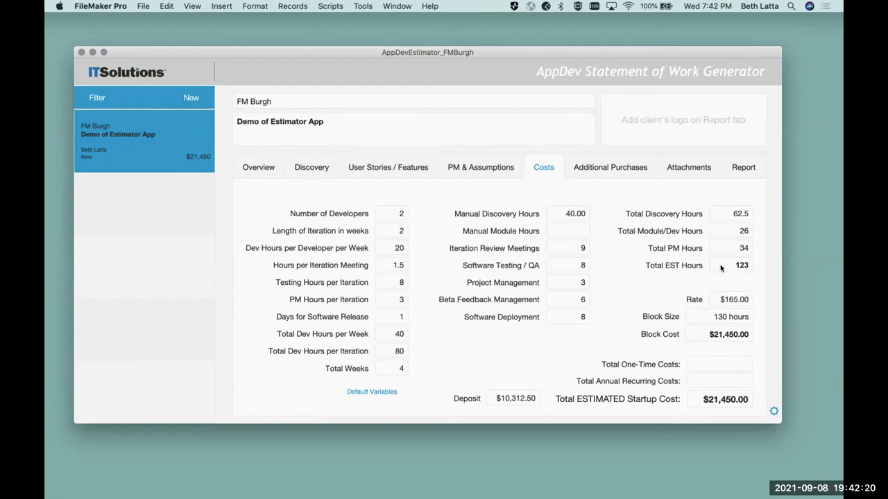
# - Set Manual Module Hours to 2.00, raising Total EST Hours to 125
pyautogui.click(566, 230)
pyautogui.click(638, 297)
pyautogui.click(602, 169)
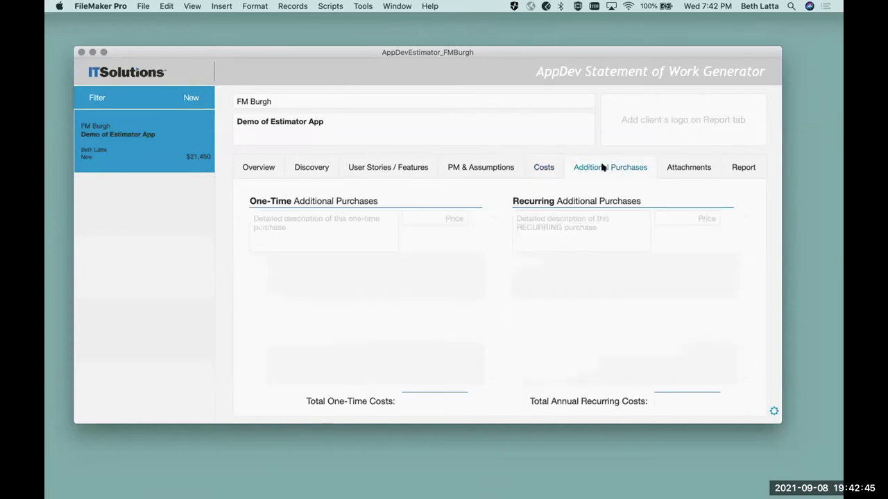
pyautogui.click(547, 167)
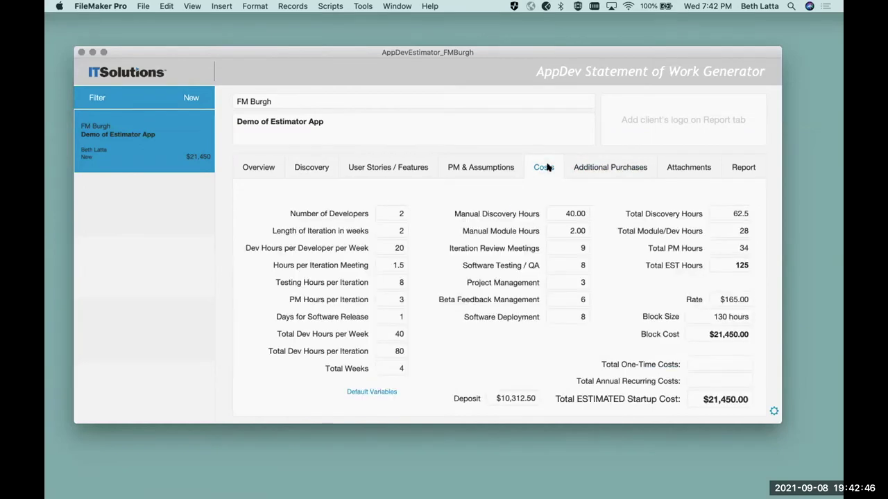
# - Clear the 40 from Manual Discovery Hours, cutting Total EST Hours to 85 and cost to $16,500
pyautogui.click(556, 213)
pyautogui.moveTo(556, 212); pyautogui.dragTo(605, 213)
pyautogui.press('BackSpace')
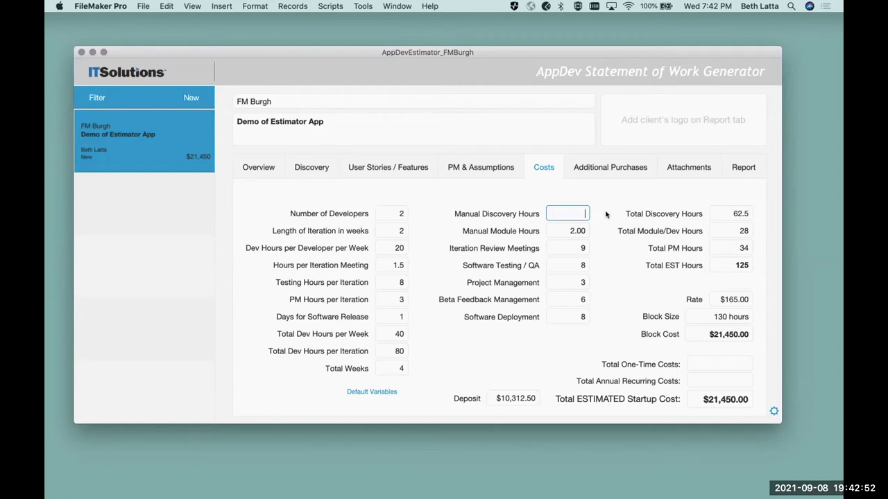
pyautogui.click(605, 214)
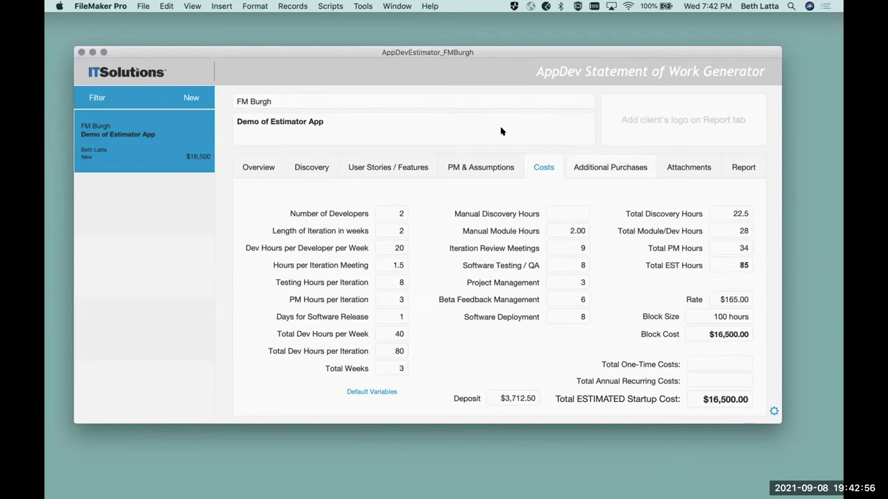
pyautogui.click(588, 165)
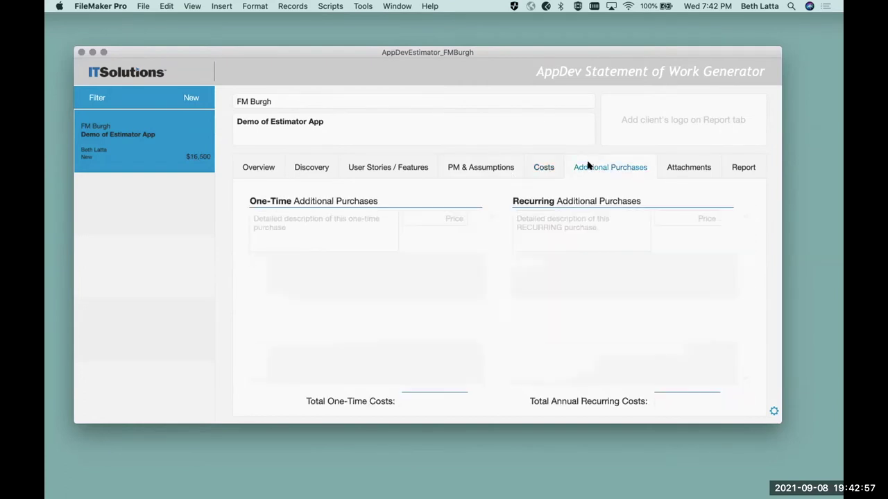
# - Add the one-time purchase 'Get a new laptop' with a price of 3000
pyautogui.click(296, 218)
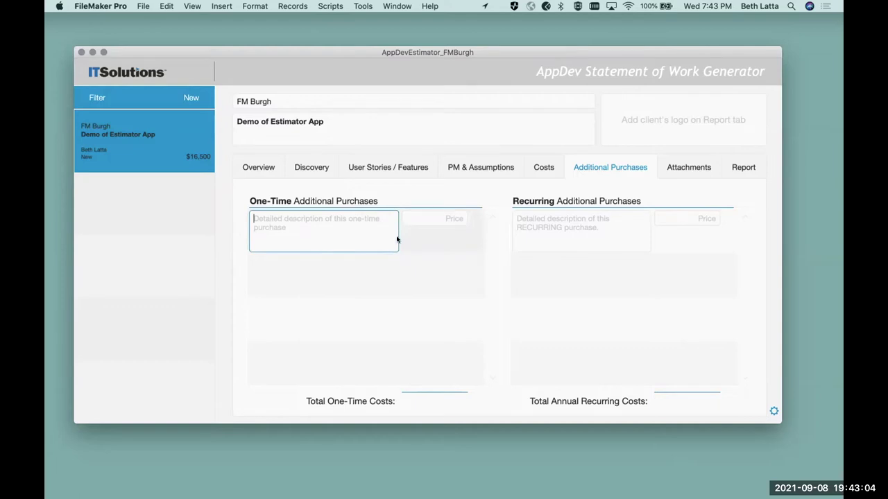
pyautogui.write('Get a n')
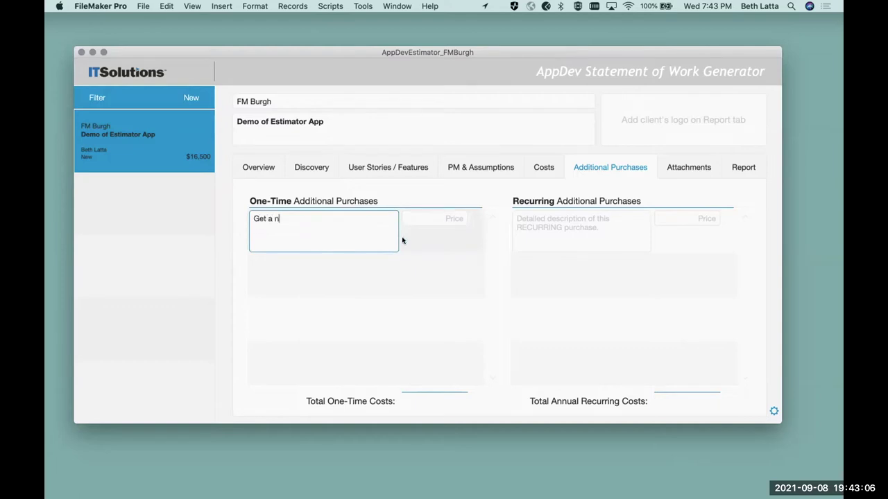
pyautogui.write('ew laptop')
pyautogui.press('Tab')
pyautogui.write('3000')
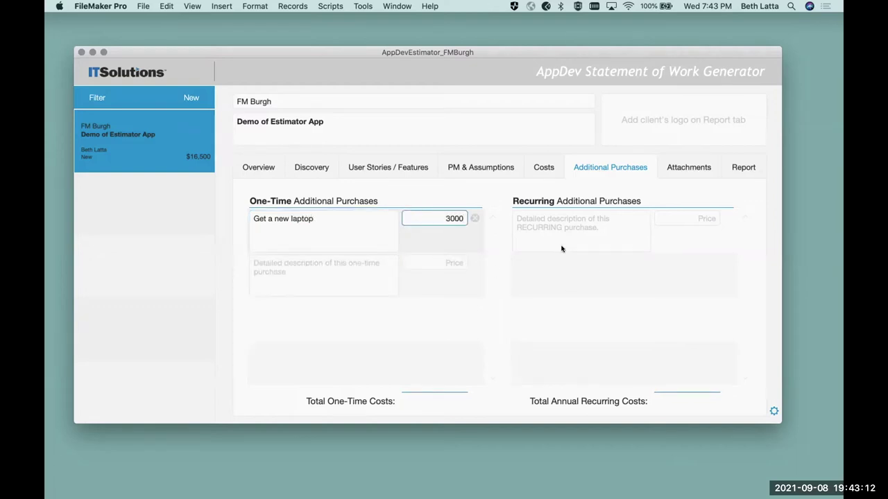
pyautogui.click(561, 247)
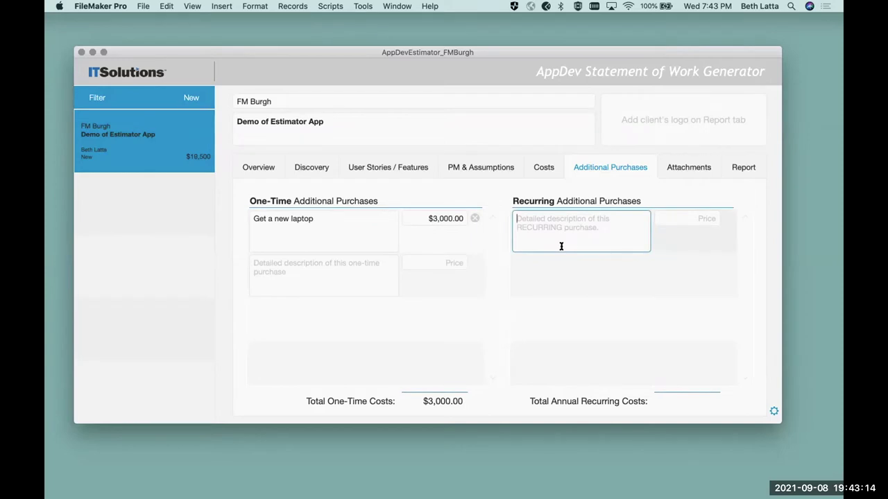
# - Describe the recurring purchase as 'Claris FileMaker Cloud Essentials for 5-Users'
pyautogui.write('C')
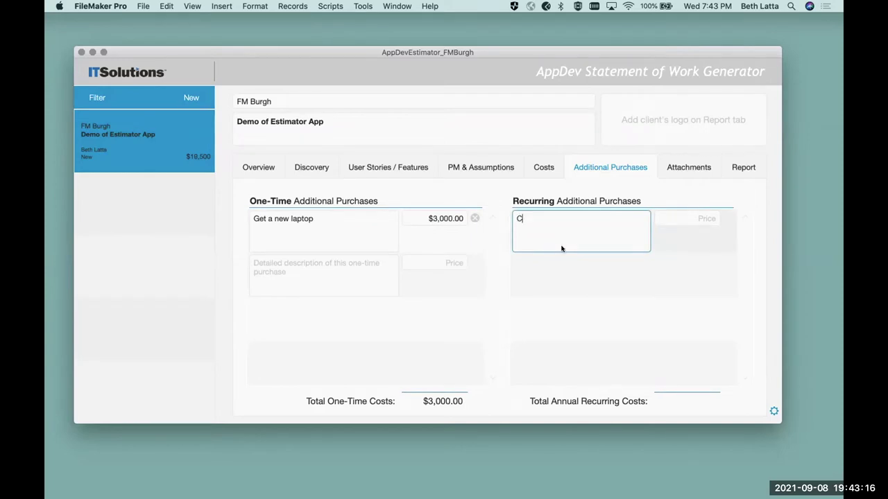
pyautogui.write('laris FileMaker Co')
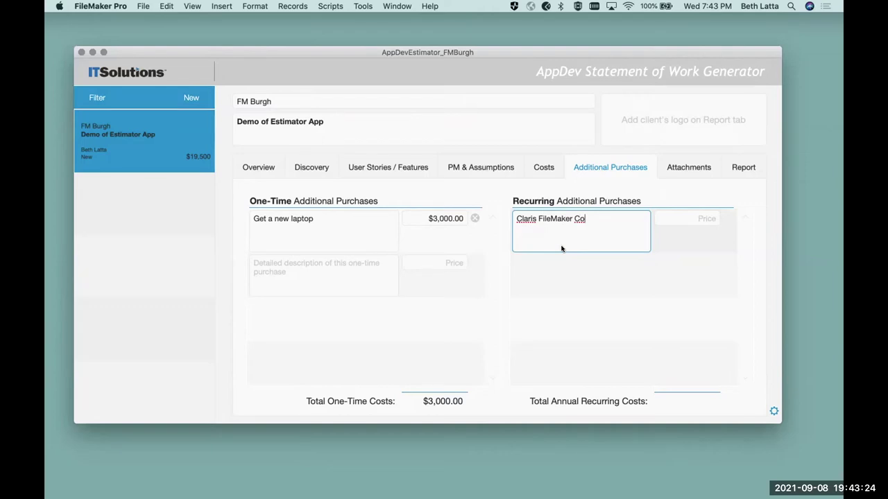
pyautogui.write('oud Essentials for 5-')
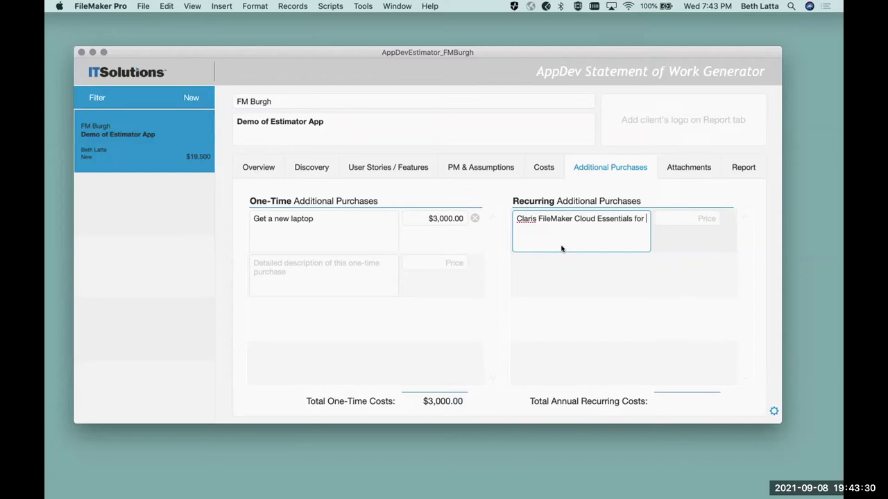
pyautogui.write('User')
pyautogui.write('s')
pyautogui.write(', p')
pyautogui.write('add')
pyautogui.press('BackSpace')
pyautogui.press('BackSpace')
pyautogui.press('BackSpace')
pyautogui.press('BackSpace')
pyautogui.press('BackSpace')
pyautogui.write('.')
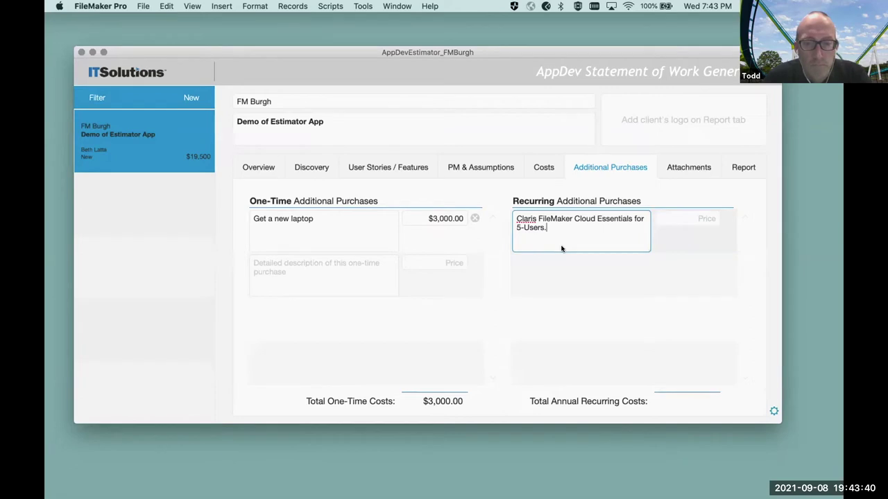
# - Price the recurring purchase at $1,500.00, billed annually
pyautogui.click(670, 218)
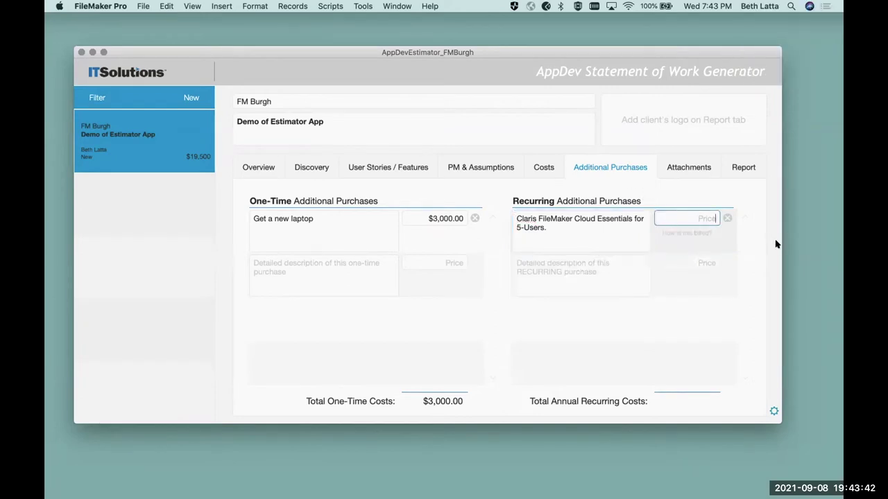
pyautogui.write('1500')
pyautogui.press('Tab')
pyautogui.click(673, 234)
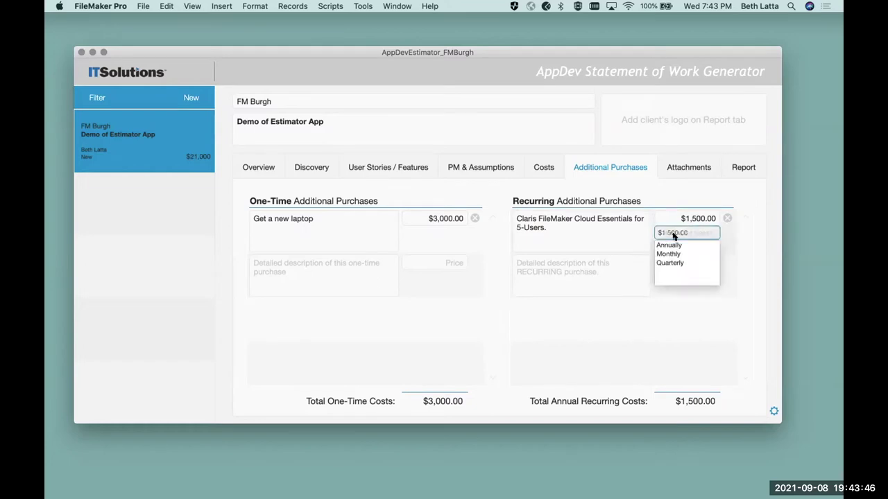
pyautogui.click(671, 245)
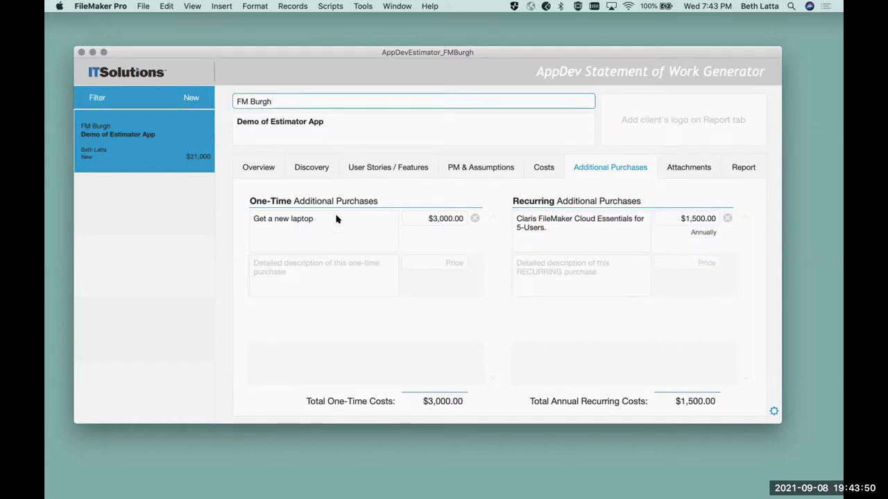
pyautogui.click(679, 169)
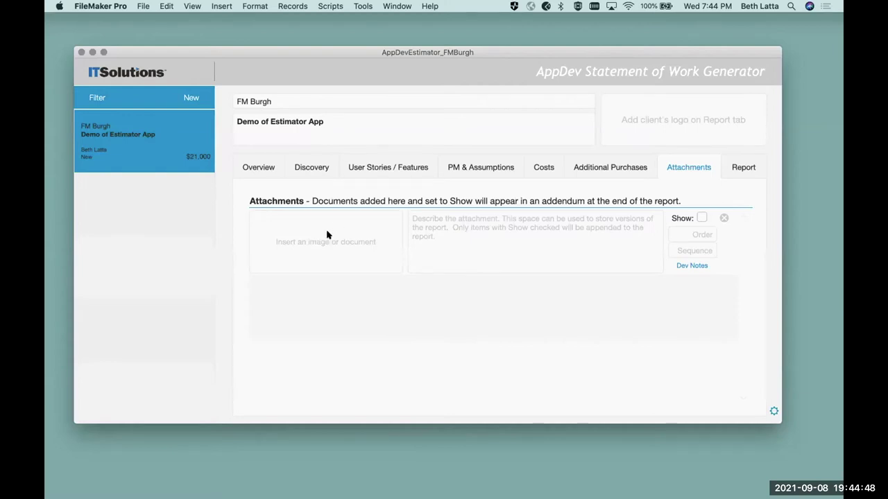
# - Switch to the FM Burgh estimate's Report tab
pyautogui.click(732, 168)
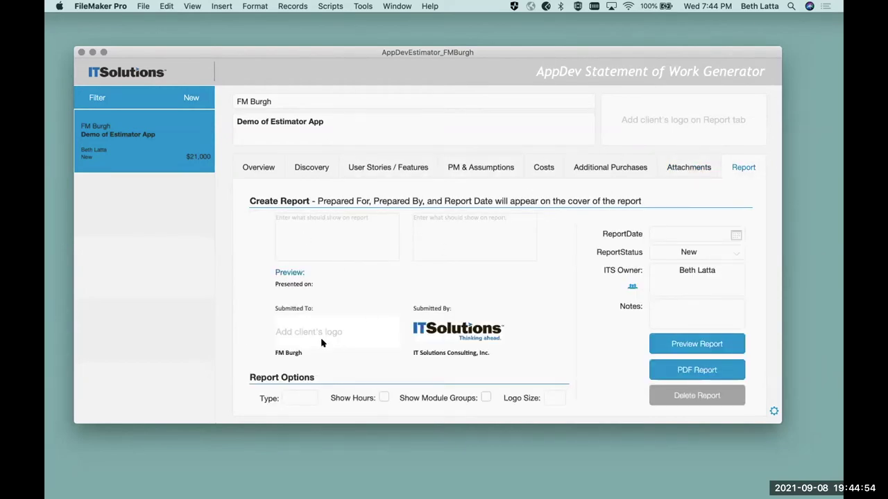
pyautogui.rightClick(299, 331)
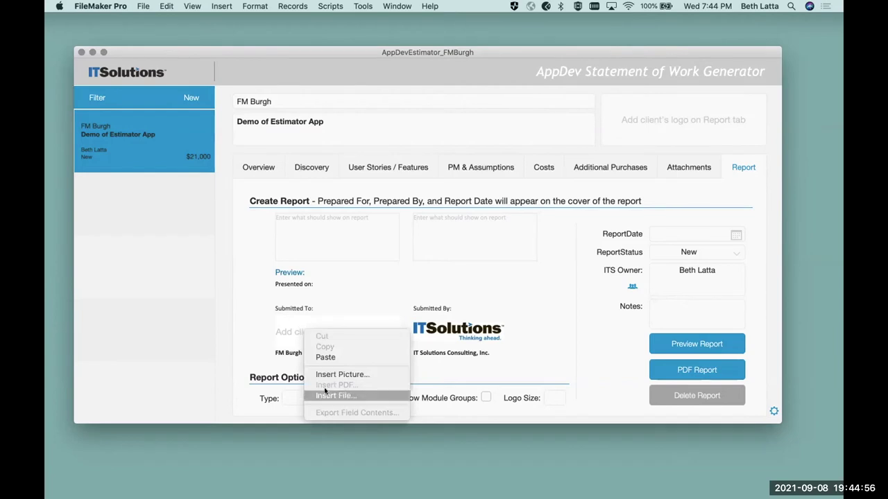
pyautogui.click(326, 376)
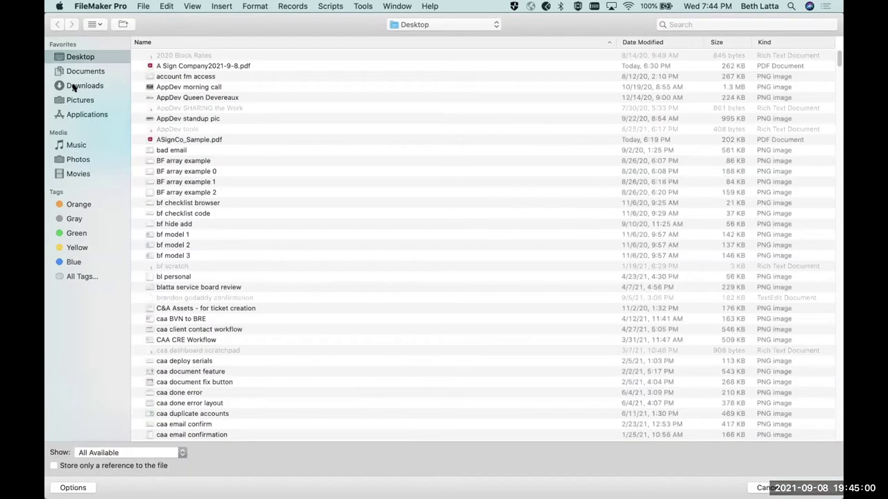
pyautogui.click(66, 85)
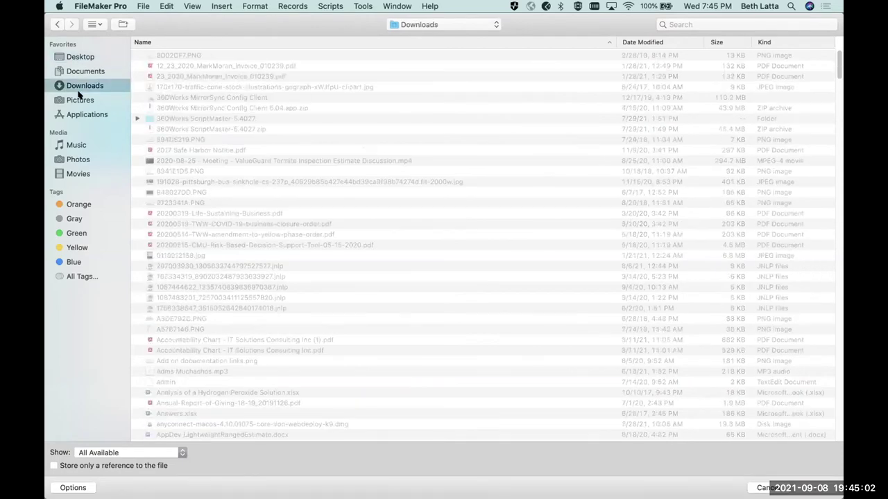
pyautogui.click(83, 72)
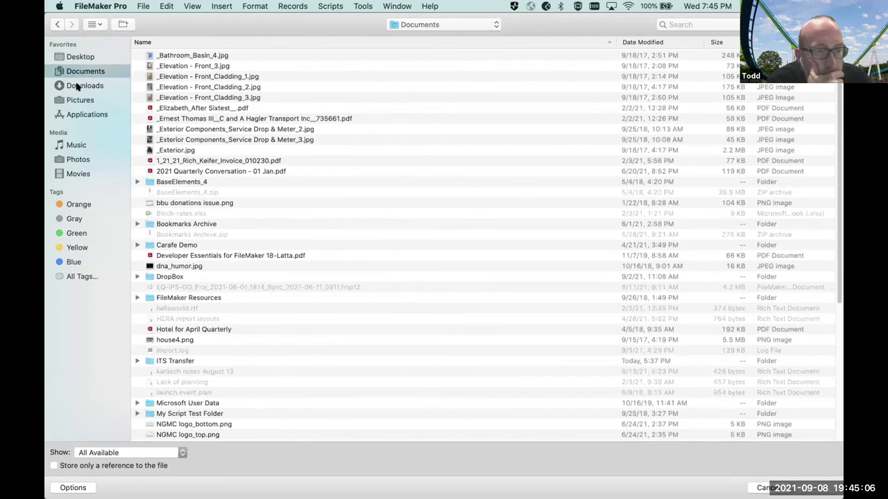
pyautogui.click(78, 85)
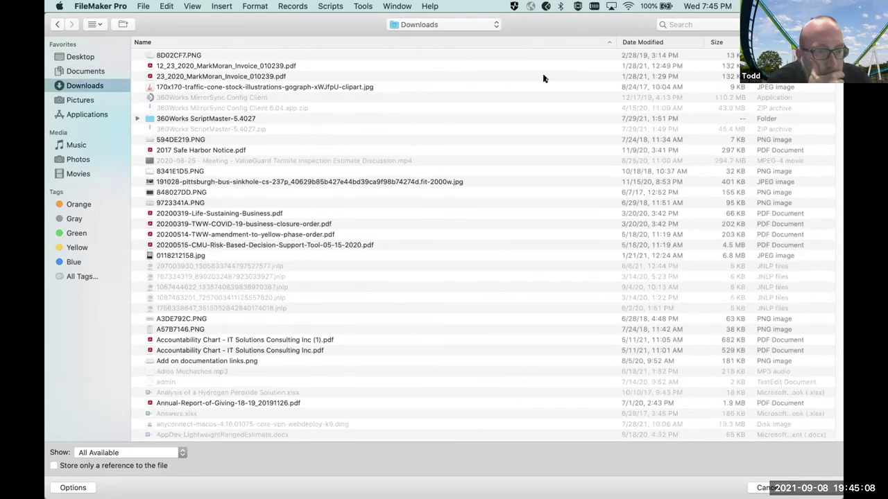
pyautogui.click(634, 41)
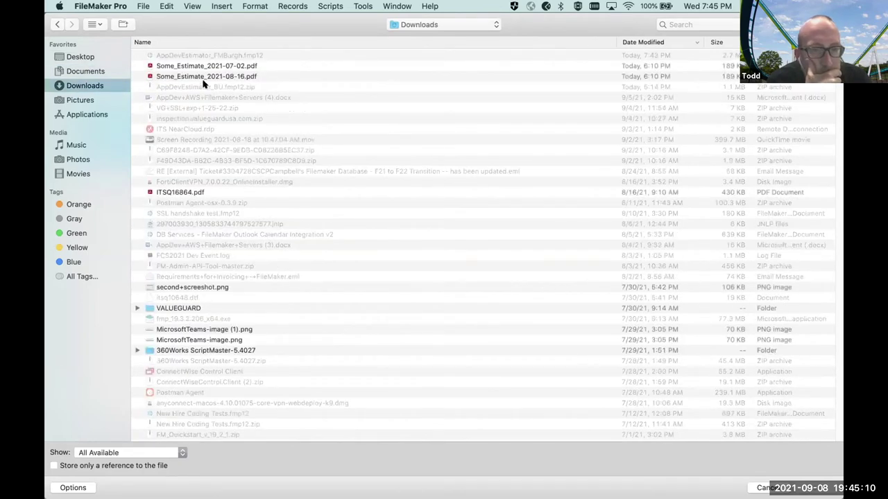
pyautogui.click(75, 71)
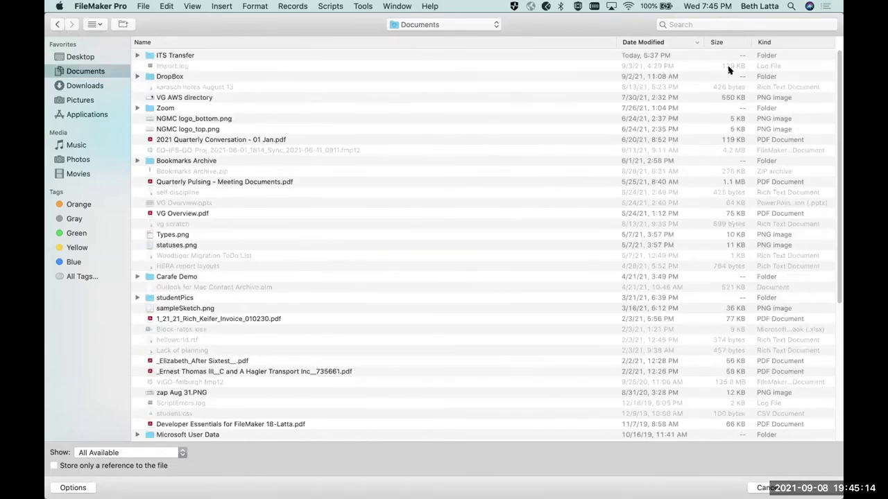
pyautogui.press('Escape')
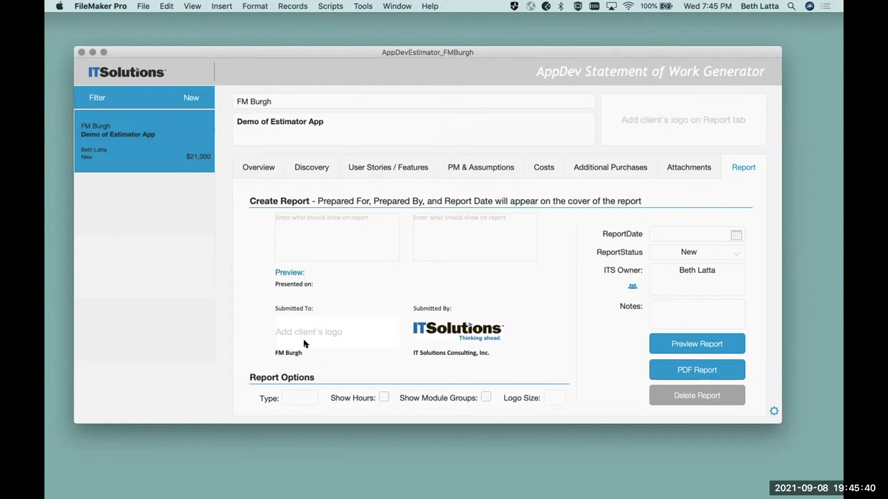
# - Enter the client contact's name with title Roller Coaster Master under Prepared For
pyautogui.click(285, 247)
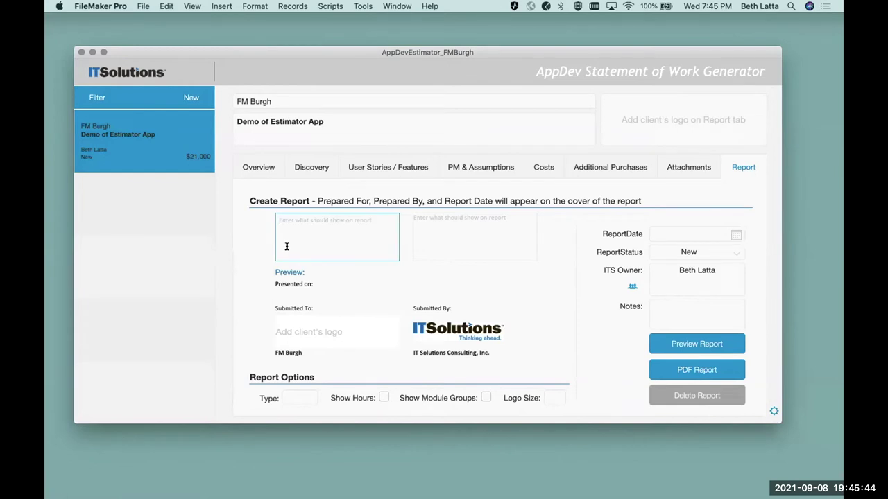
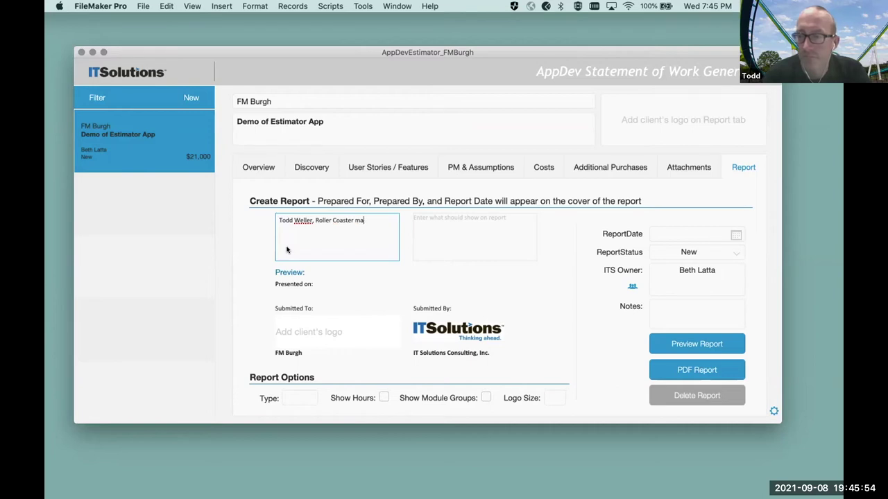
pyautogui.write('Master')
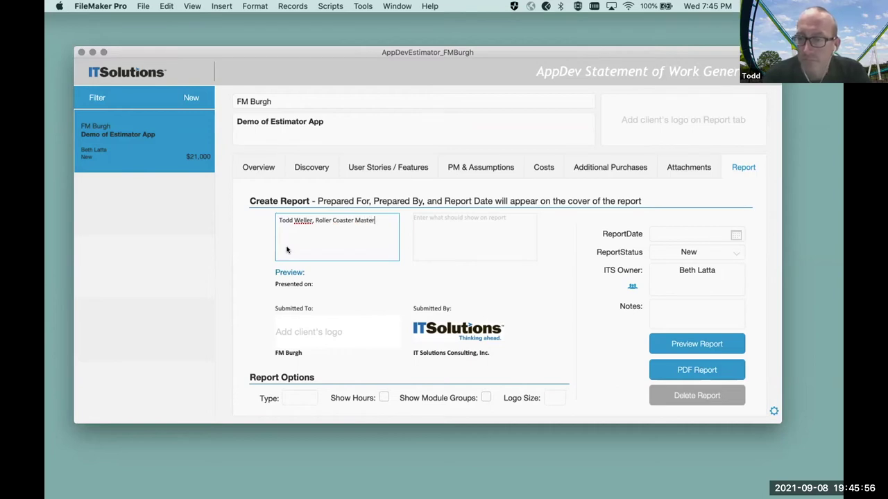
# - Fill Prepared By with the consultant's name and title Senior FileMaker Consultant from autocomplete
pyautogui.press('Tab')
pyautogui.write('B')
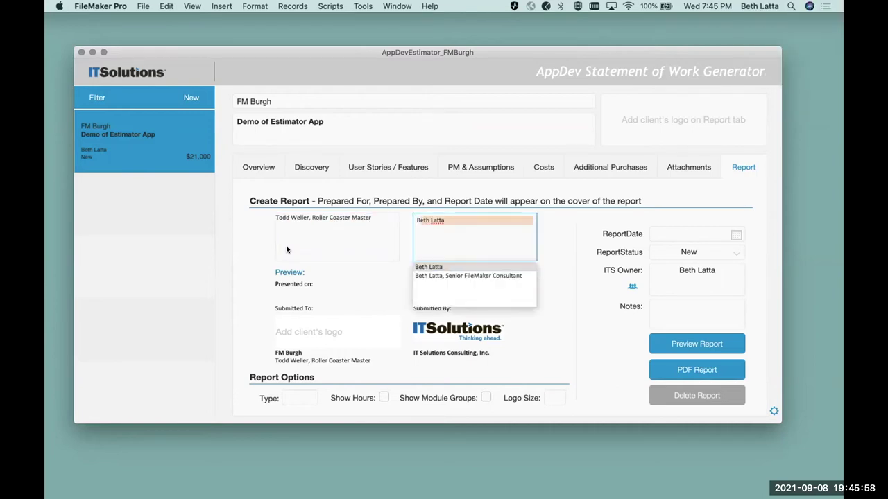
pyautogui.press('Down')
pyautogui.press('Return')
pyautogui.press('Tab')
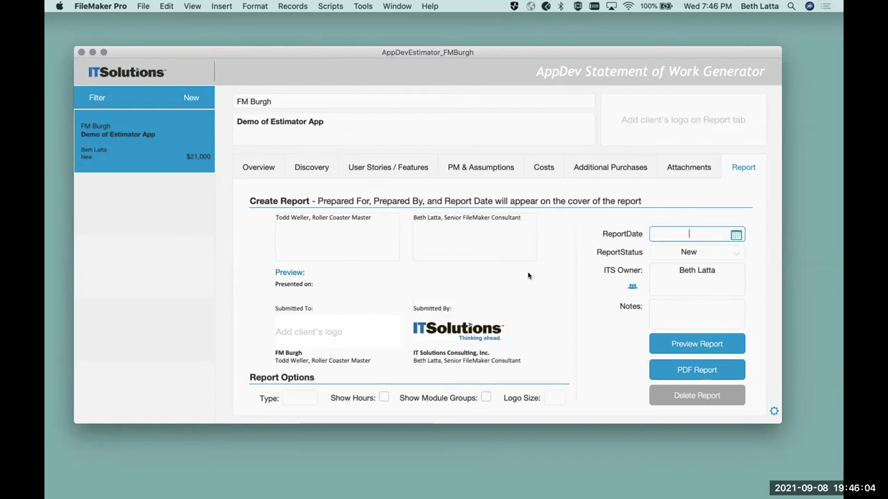
# - Preview the Statement of Work and page through all four pages, then back to page 2
pyautogui.click(696, 341)
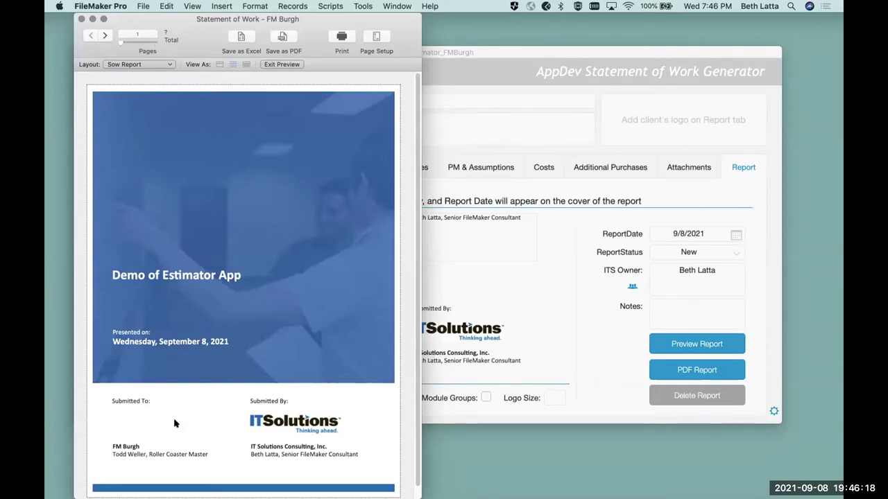
pyautogui.scroll(-1, 208, 425)
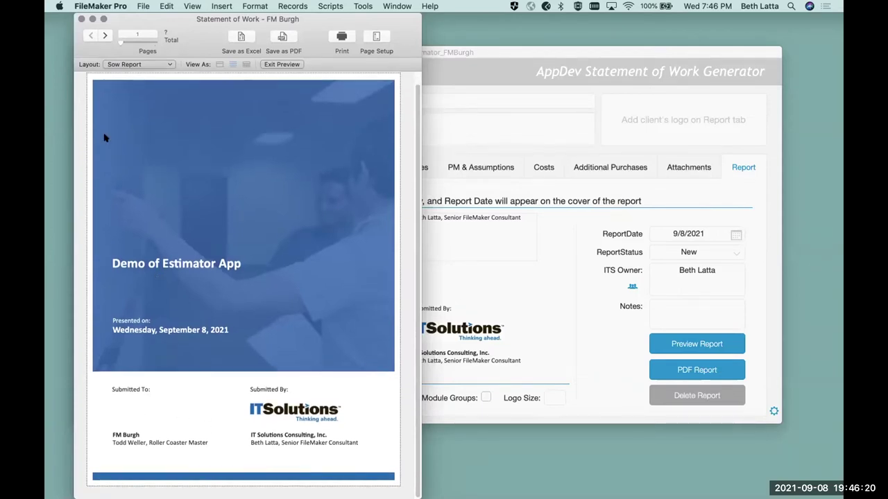
pyautogui.click(104, 36)
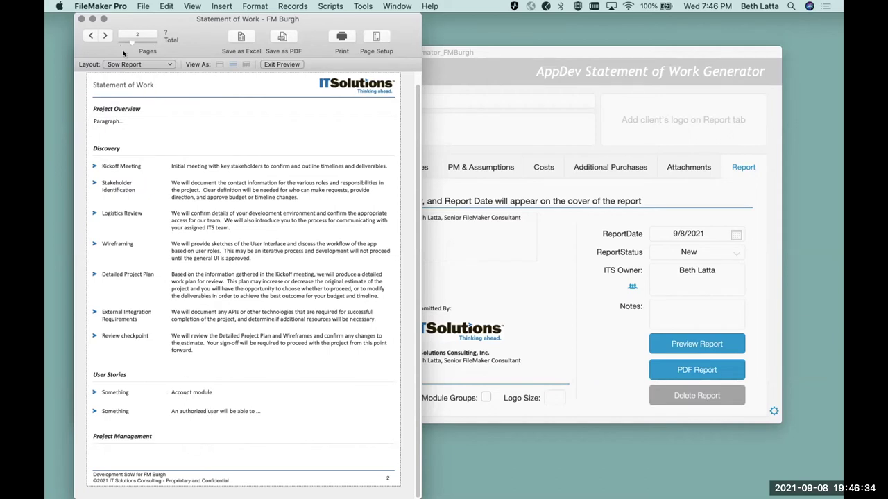
pyautogui.click(104, 36)
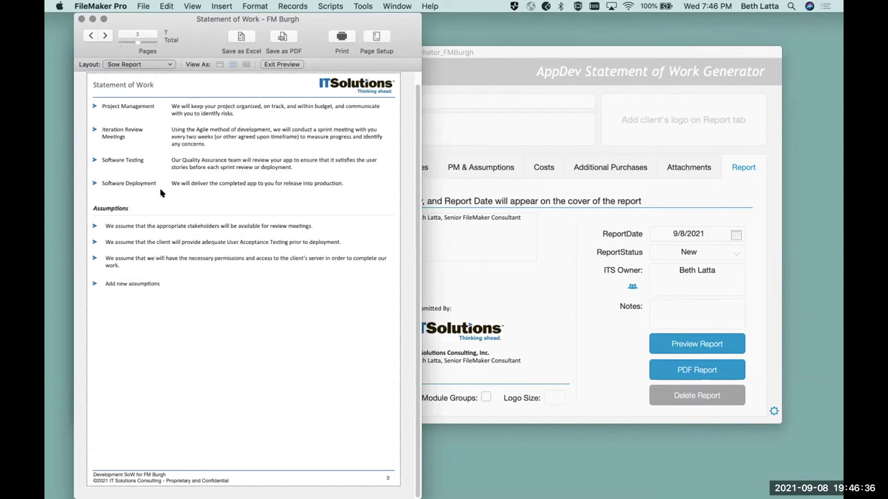
pyautogui.click(104, 35)
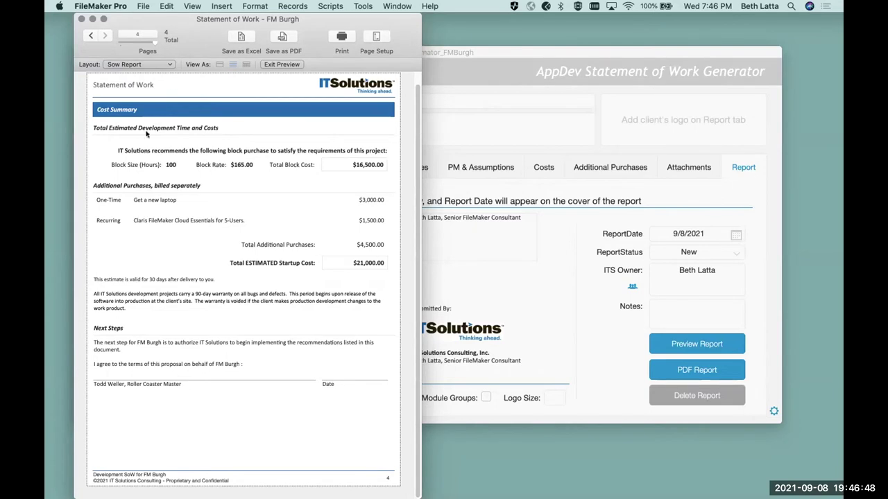
pyautogui.click(90, 36)
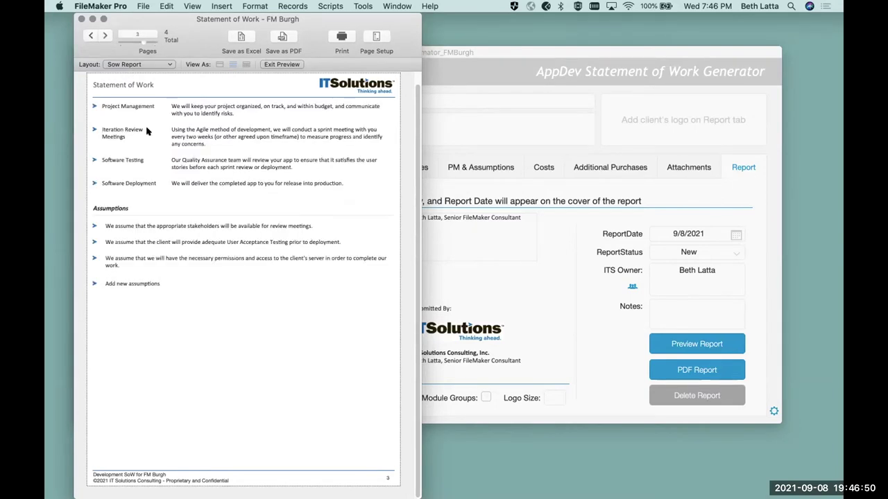
pyautogui.click(90, 36)
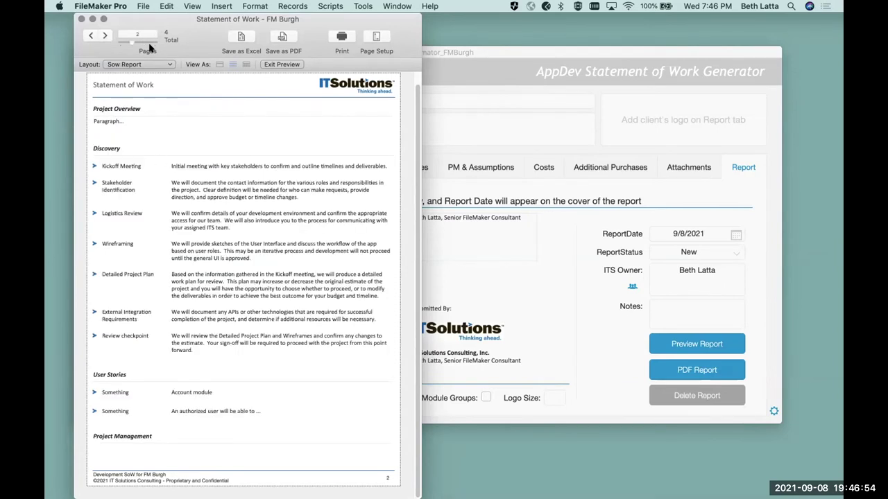
pyautogui.moveTo(144, 24); pyautogui.dragTo(140, 56)
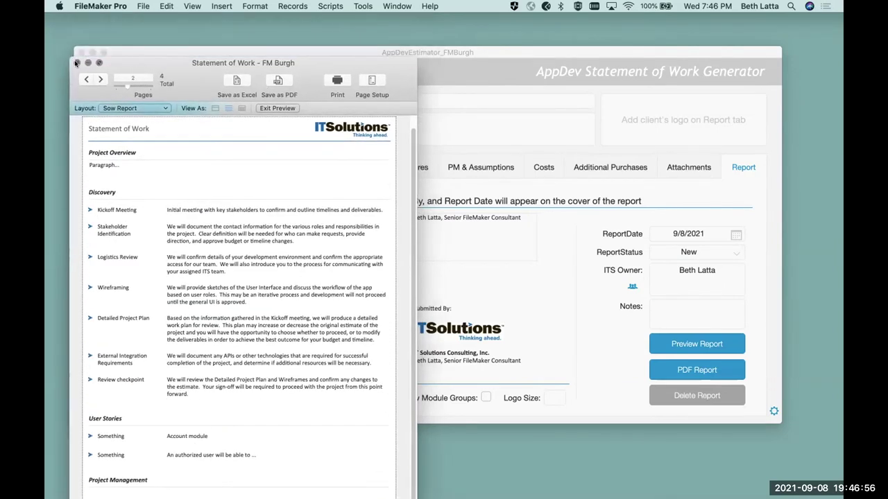
# - Close the preview, set Report Options Type to SWAG, and regenerate the High Level Estimate preview
pyautogui.click(75, 60)
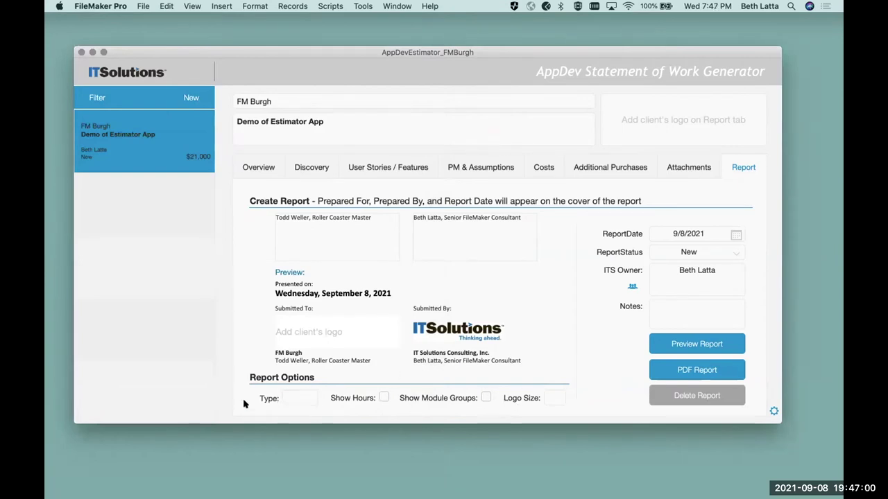
pyautogui.click(294, 398)
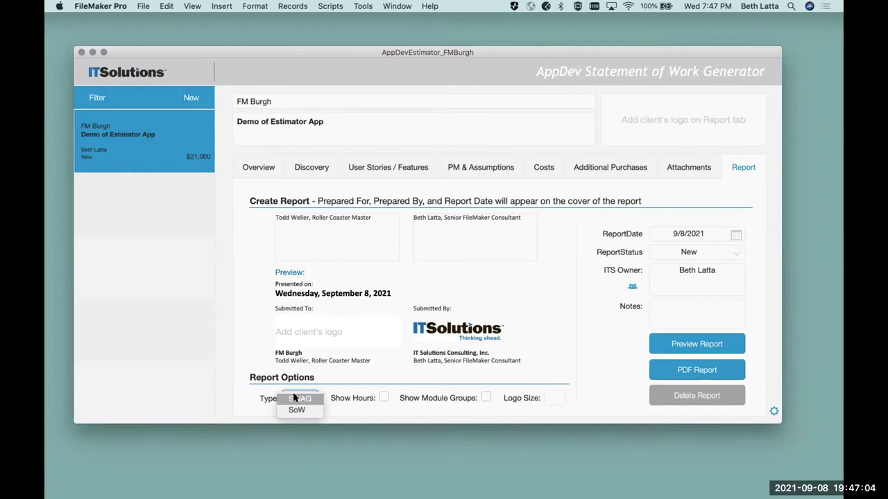
pyautogui.click(296, 399)
pyautogui.click(246, 328)
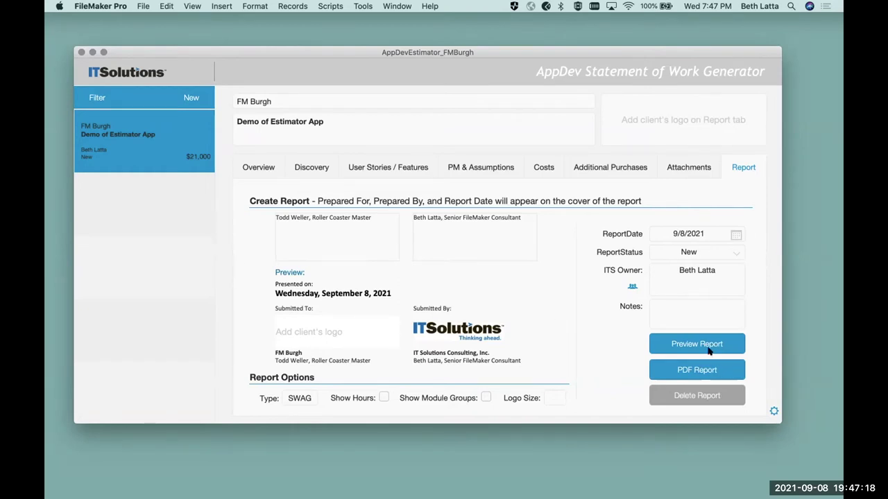
pyautogui.click(680, 344)
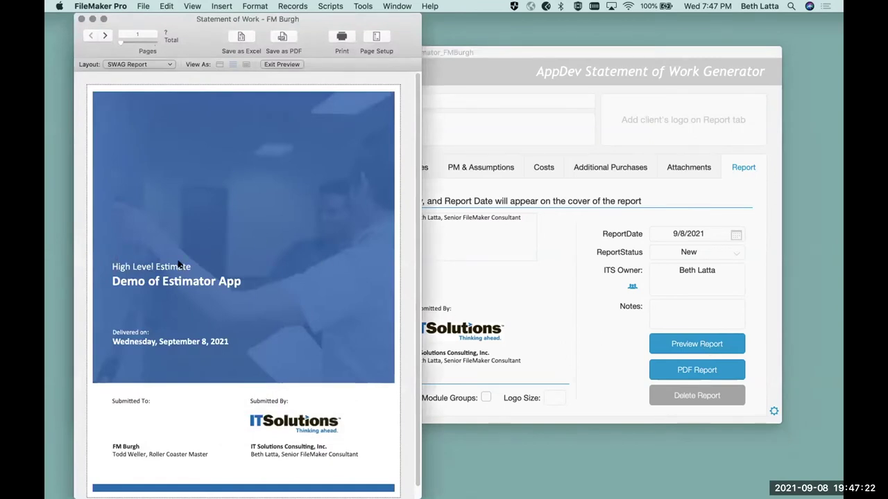
# - Page the SWAG preview forward to the cost summary, back to page 2, then close it
pyautogui.click(104, 36)
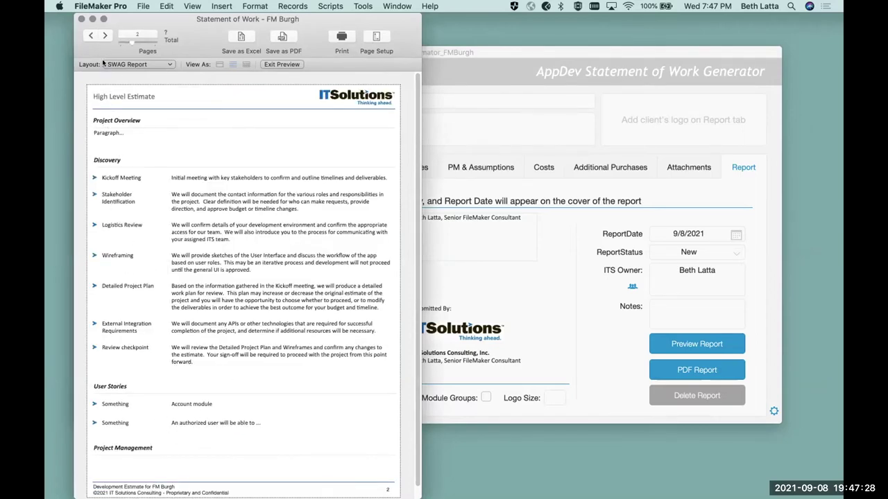
pyautogui.click(103, 35)
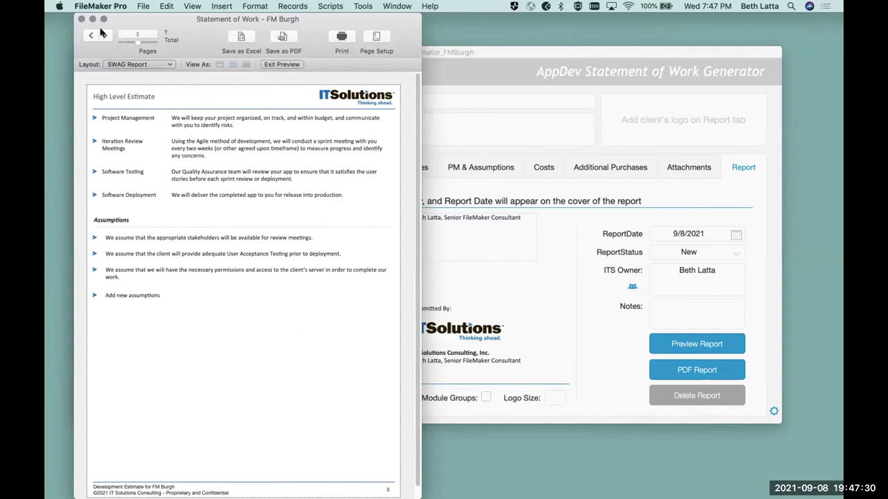
pyautogui.click(102, 35)
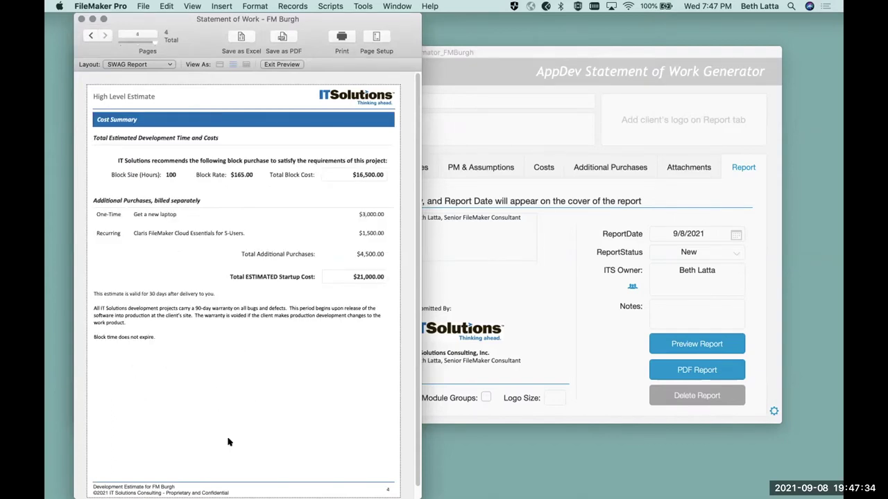
pyautogui.click(90, 35)
pyautogui.click(89, 35)
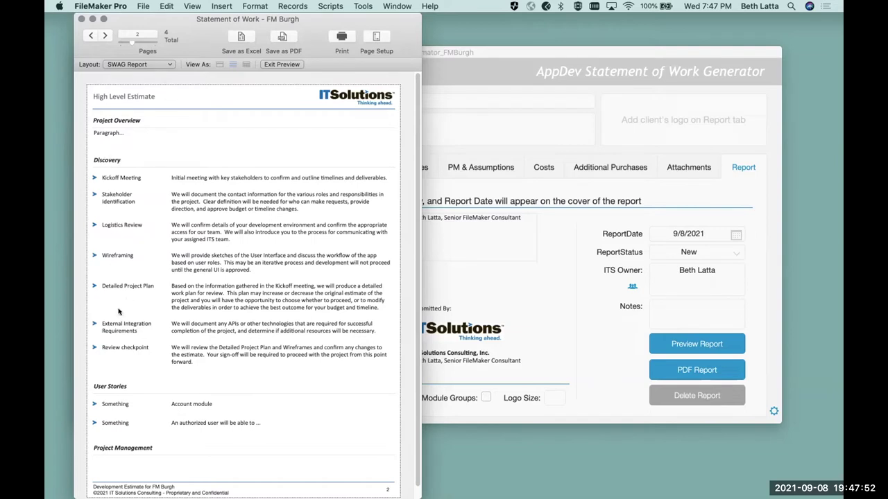
pyautogui.click(81, 20)
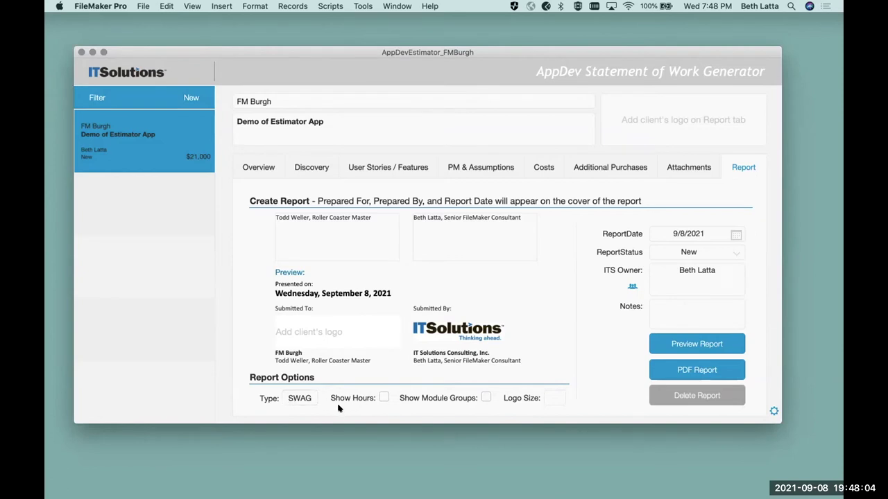
# - Change the report type pop-up to SoW and turn on Show Hours
pyautogui.click(299, 398)
pyautogui.click(307, 410)
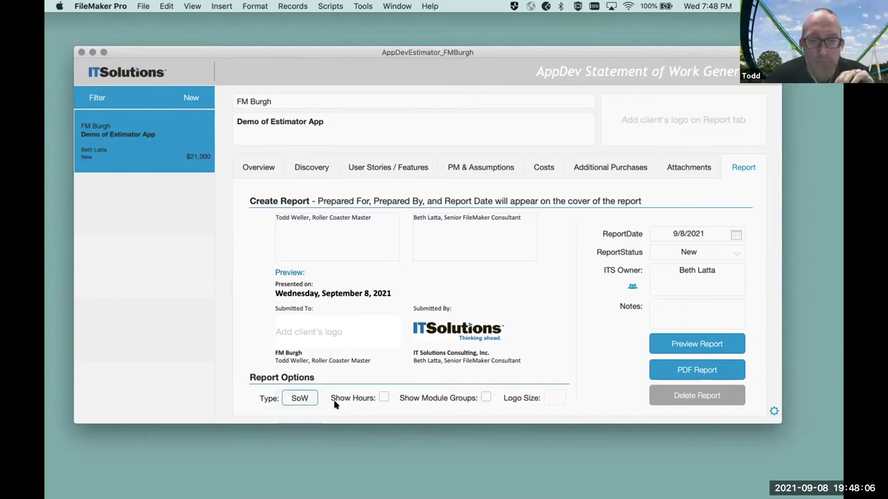
pyautogui.click(380, 396)
pyautogui.click(382, 397)
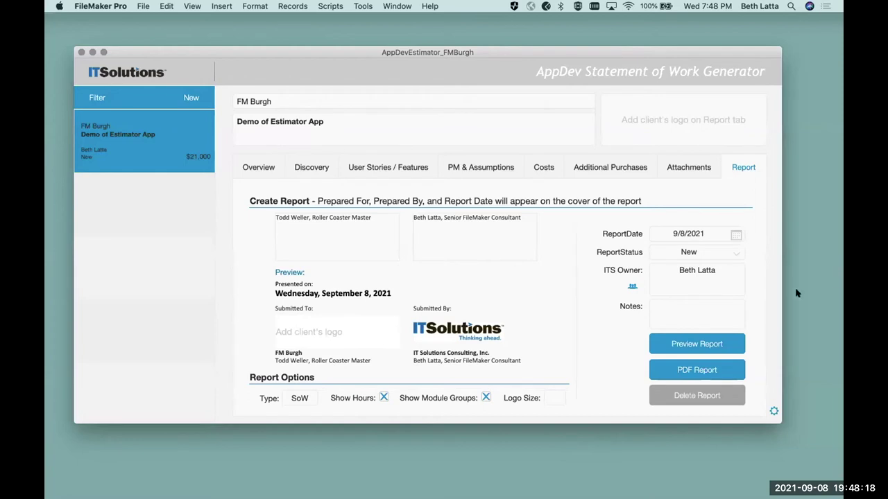
pyautogui.click(698, 344)
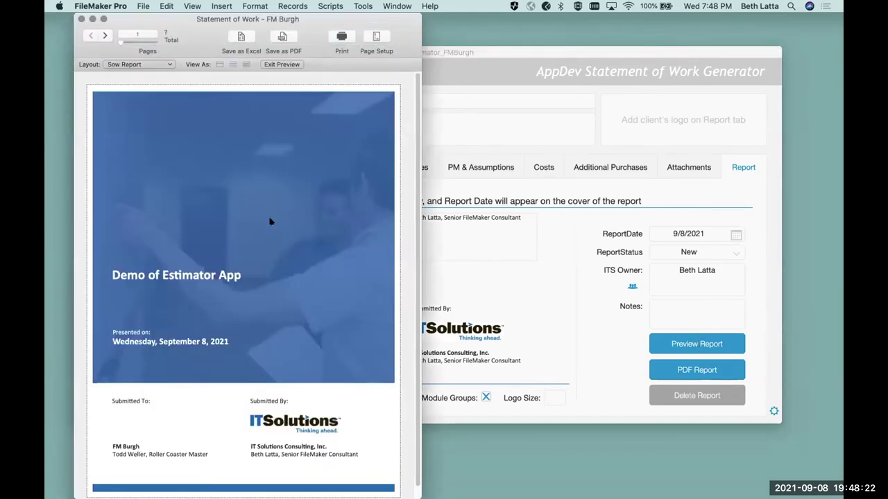
pyautogui.click(102, 35)
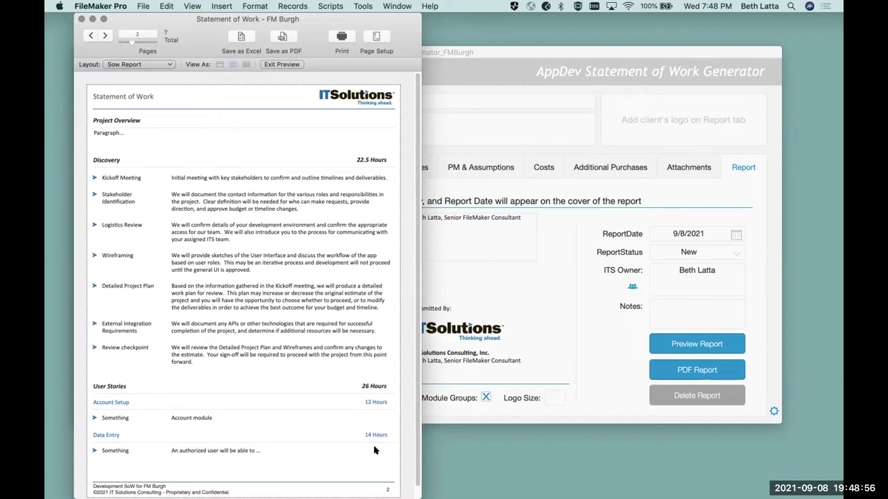
pyautogui.click(102, 35)
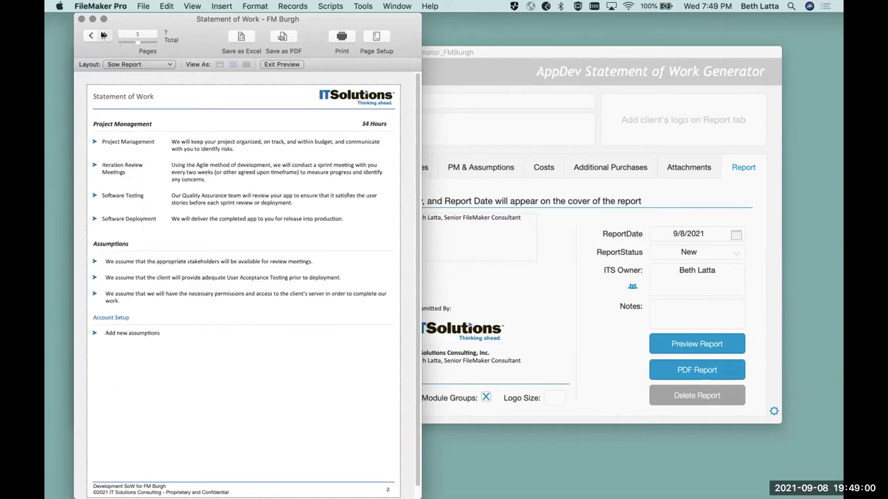
pyautogui.click(103, 35)
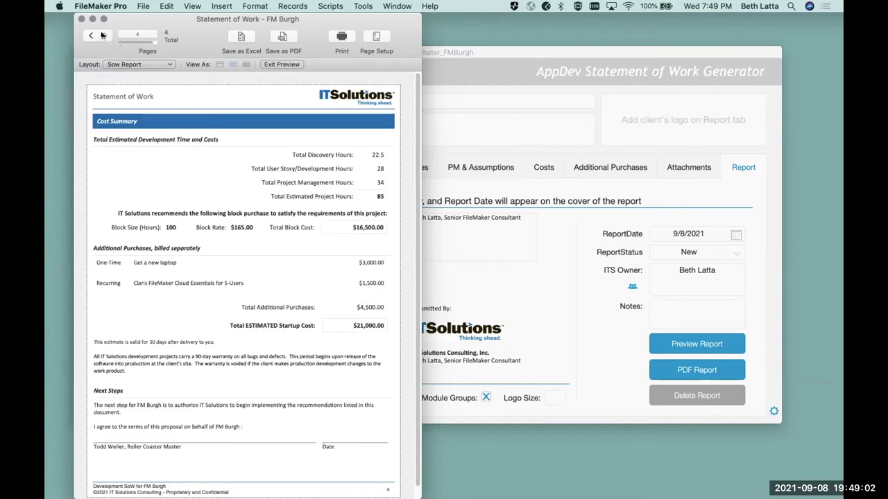
pyautogui.click(89, 36)
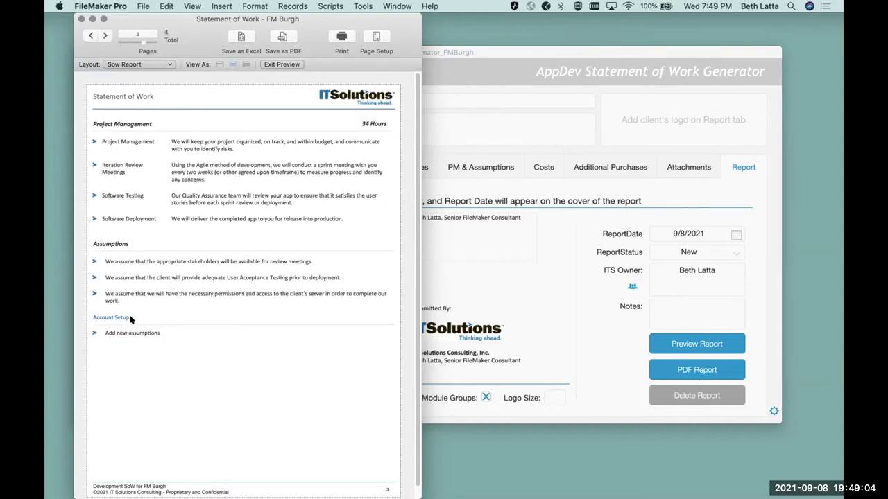
pyautogui.click(103, 35)
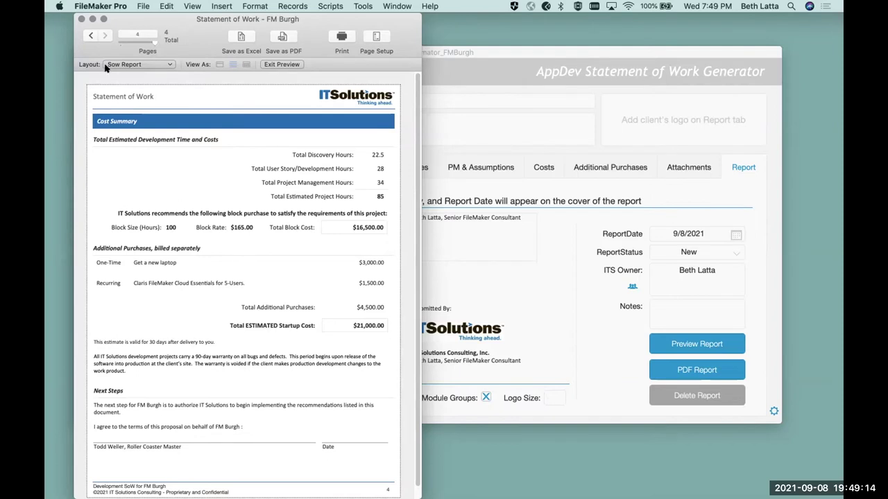
pyautogui.click(81, 19)
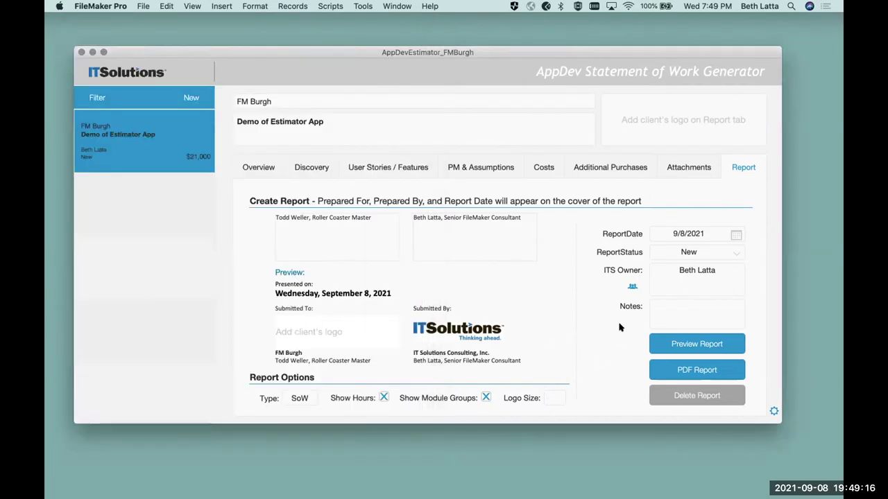
# - From the home screen, list my estimates filtered to 'All MY stuff'
pyautogui.click(119, 76)
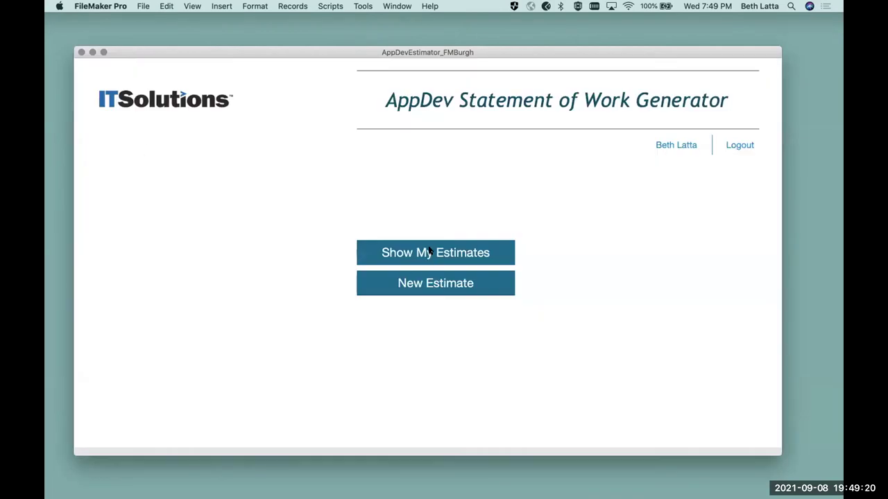
pyautogui.click(429, 251)
pyautogui.click(96, 97)
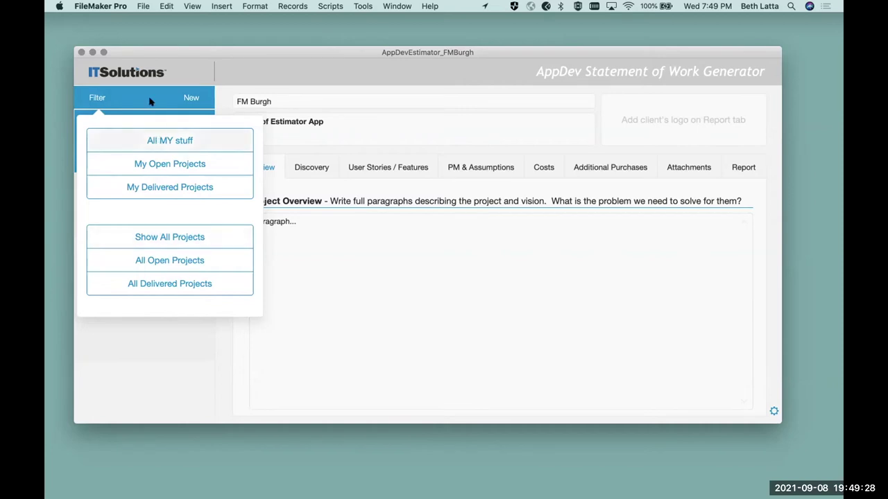
pyautogui.click(154, 141)
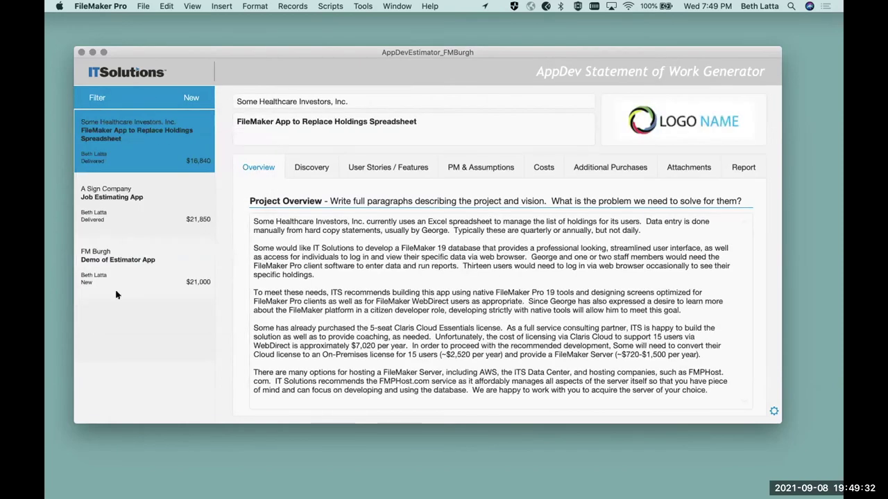
# - View the A Sign Company and FM Burgh records, ending on Some Healthcare Investors
pyautogui.click(106, 201)
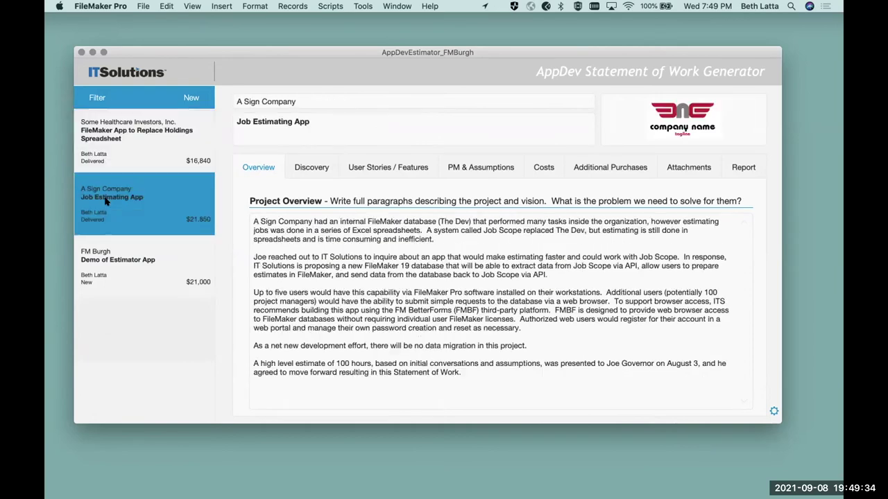
pyautogui.click(123, 266)
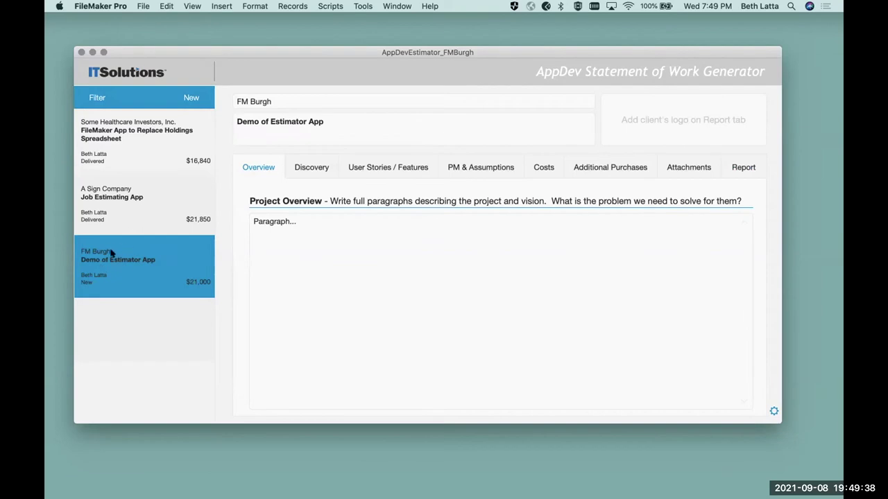
pyautogui.click(116, 138)
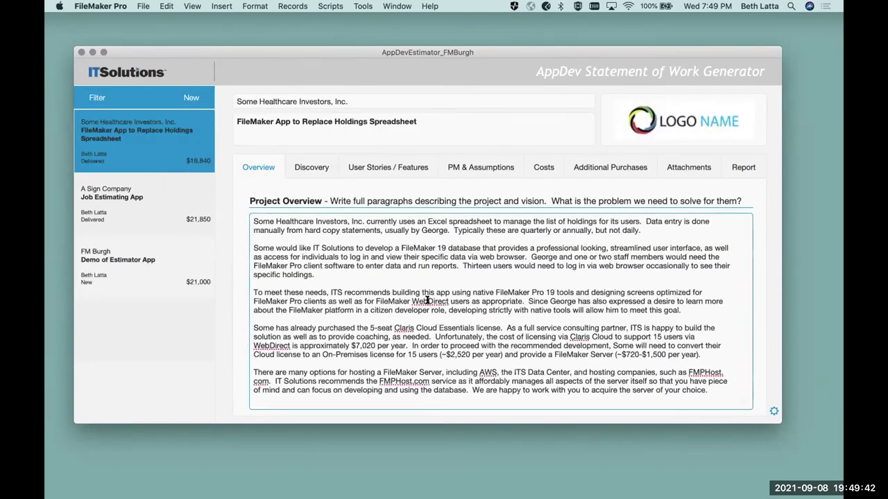
# - Browse the Discovery, User Stories, PM & Assumptions and Attachments tabs, then return home
pyautogui.click(315, 166)
pyautogui.click(410, 167)
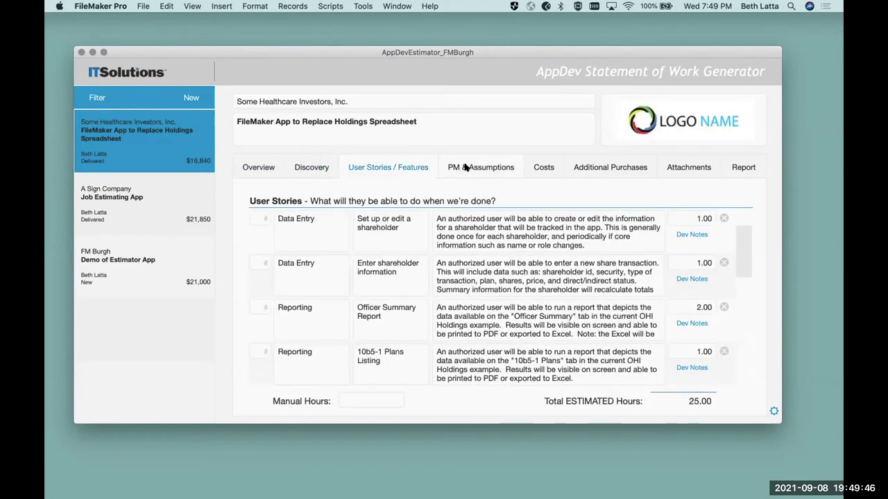
pyautogui.click(489, 167)
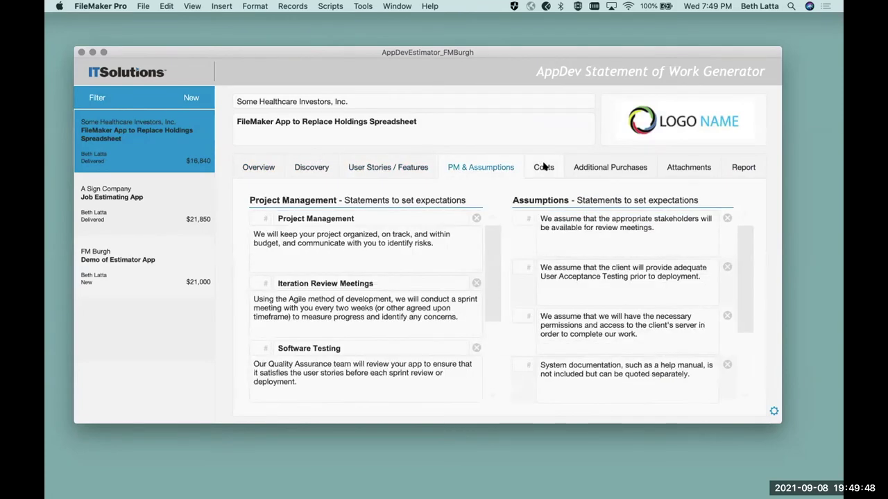
pyautogui.click(678, 168)
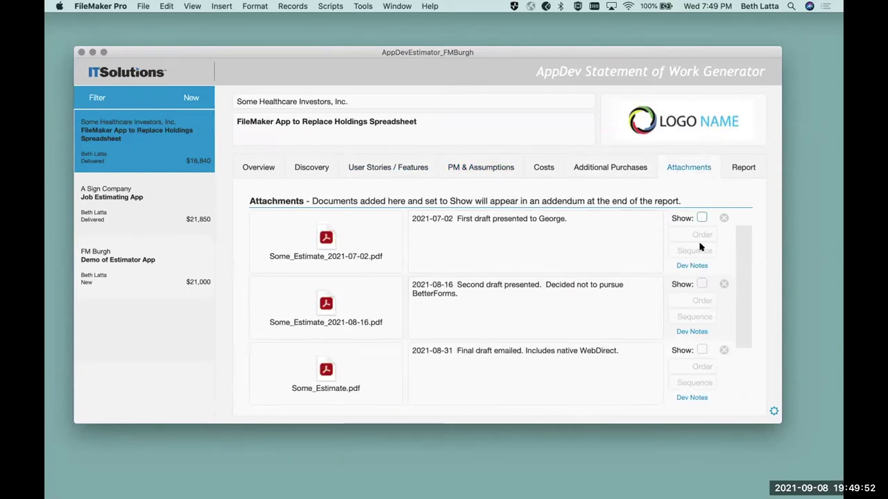
pyautogui.moveTo(739, 321); pyautogui.dragTo(739, 230)
pyautogui.click(127, 72)
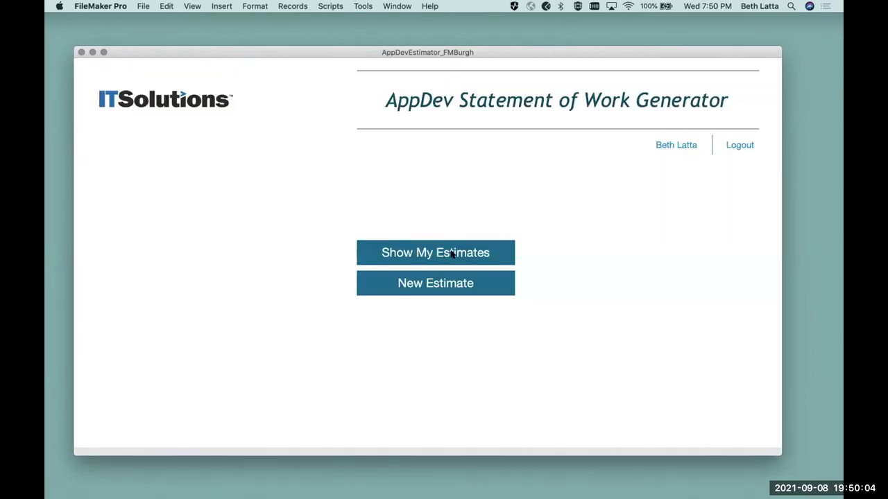
# - Show my estimates filtered to My Open Projects, then switch the filter to All MY stuff
pyautogui.click(452, 254)
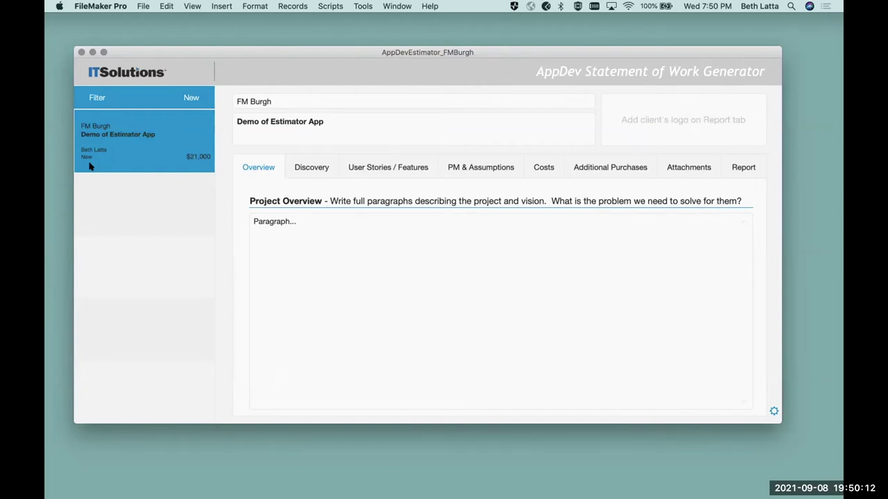
pyautogui.click(96, 98)
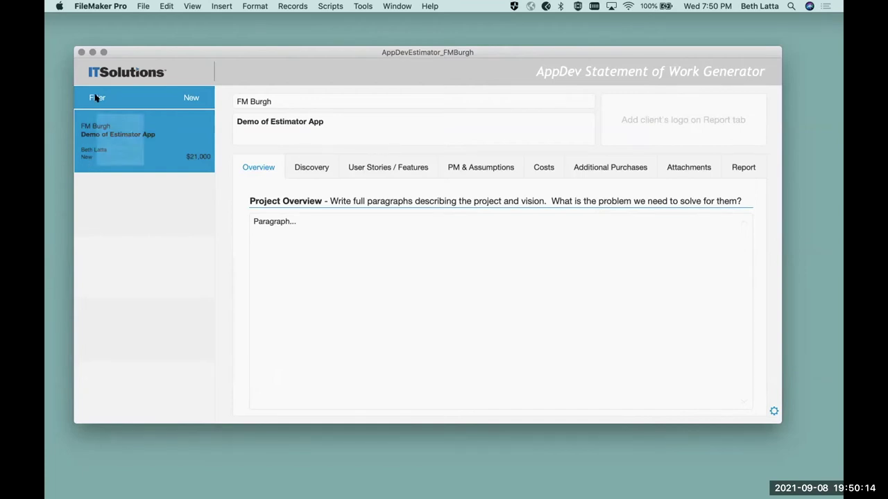
pyautogui.click(175, 164)
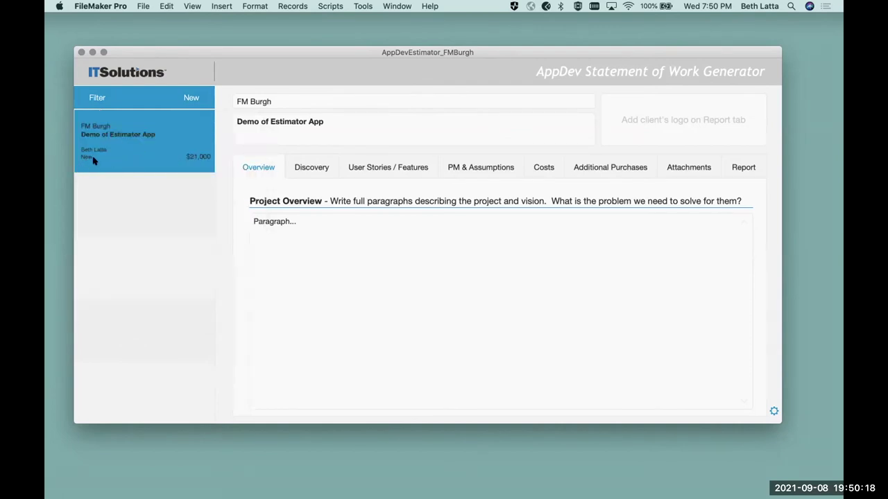
pyautogui.click(98, 100)
pyautogui.click(157, 141)
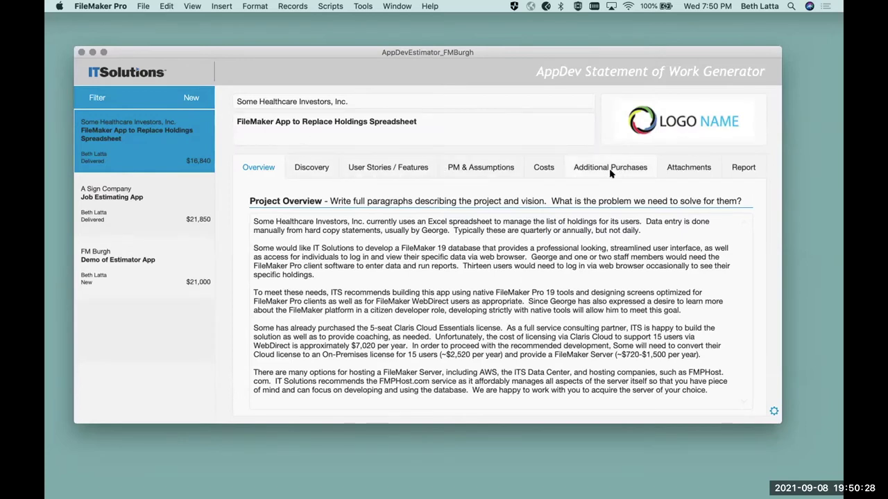
# - Look over the Healthcare project's three attachment notes, then open A Sign Company's Job Estimating App
pyautogui.click(676, 171)
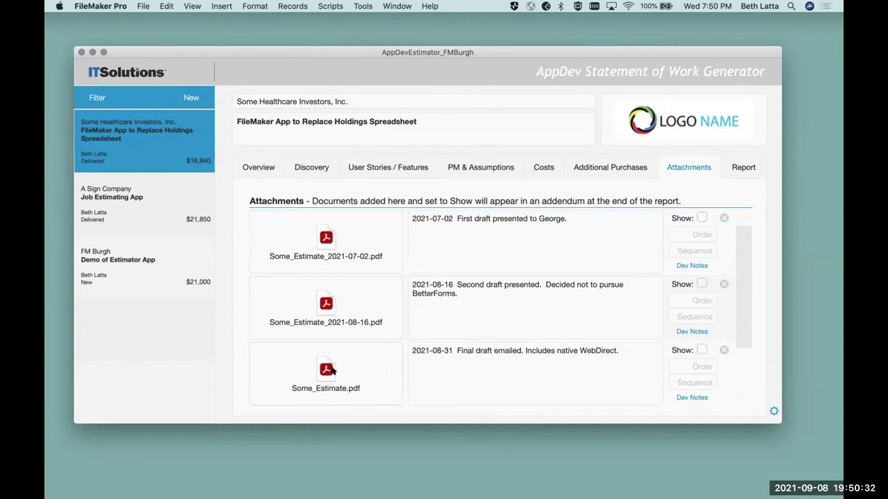
pyautogui.click(484, 229)
pyautogui.click(483, 303)
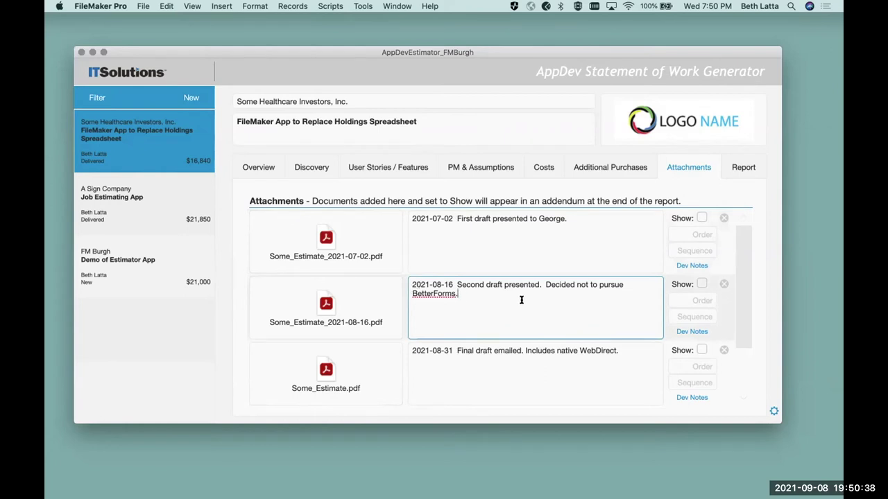
pyautogui.click(484, 357)
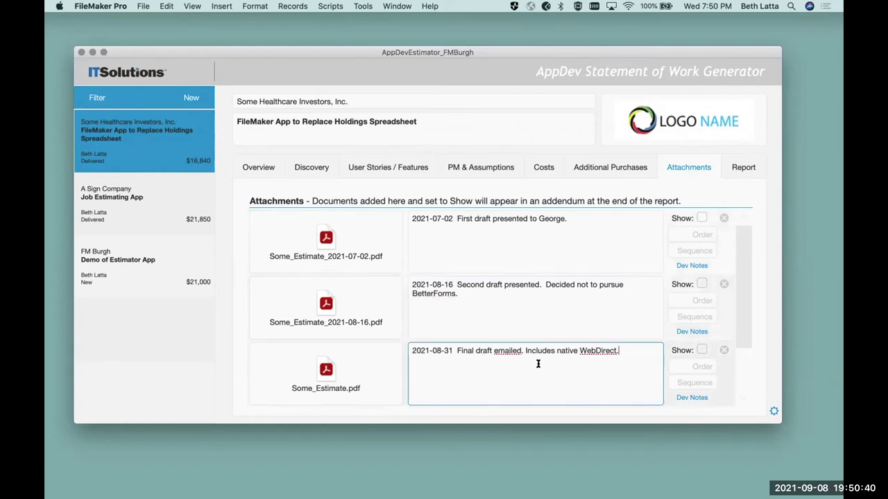
pyautogui.scroll(-1, 734, 390)
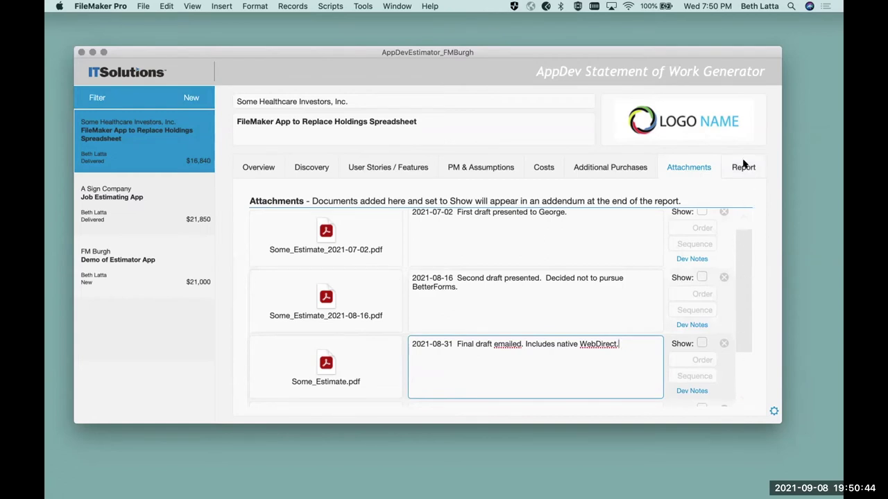
pyautogui.click(112, 199)
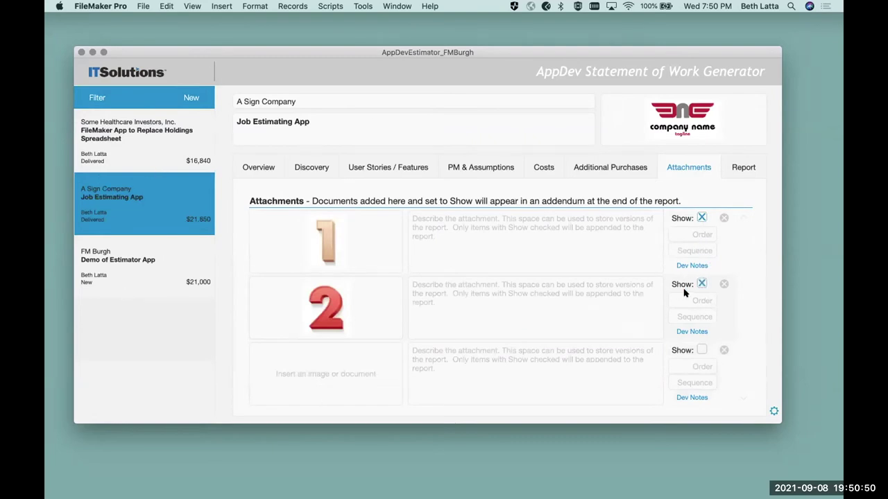
# - Preview A Sign Company's report, keeping the original August 17, 2021 date
pyautogui.click(743, 166)
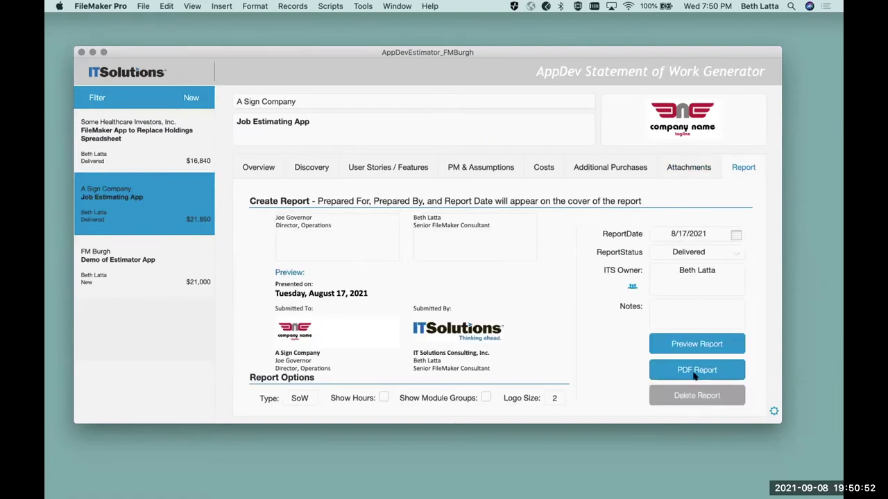
pyautogui.click(681, 344)
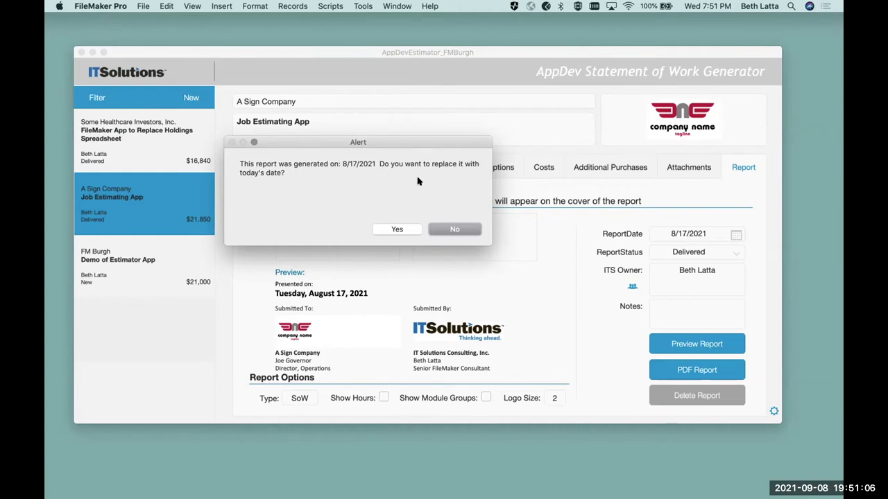
pyautogui.click(445, 235)
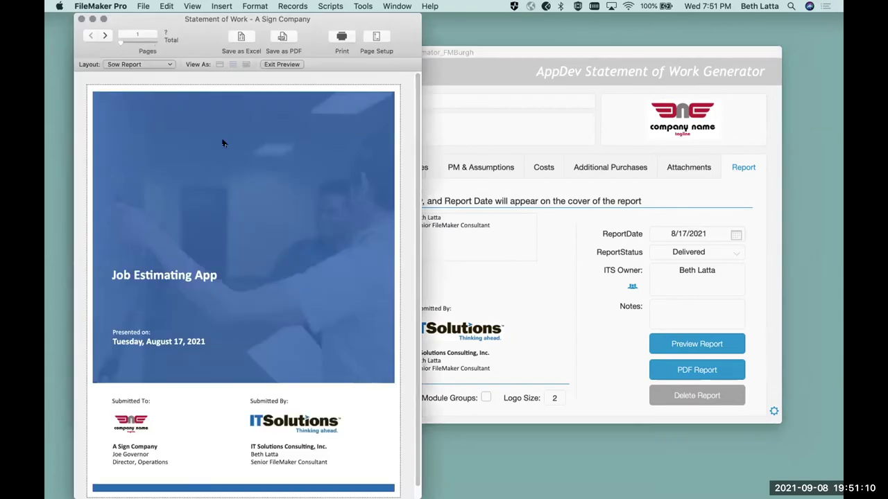
# - View the report's second page and the two-image attachments preview, then close it and return
pyautogui.moveTo(187, 21); pyautogui.dragTo(164, 25)
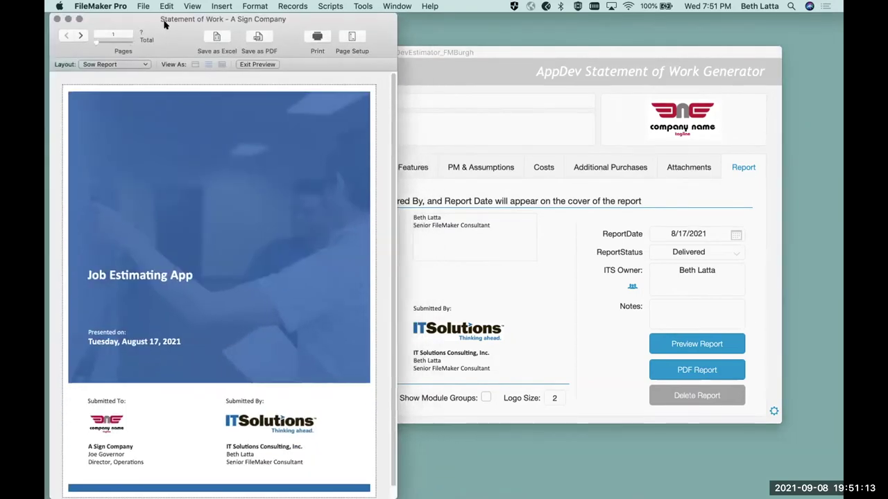
pyautogui.click(82, 36)
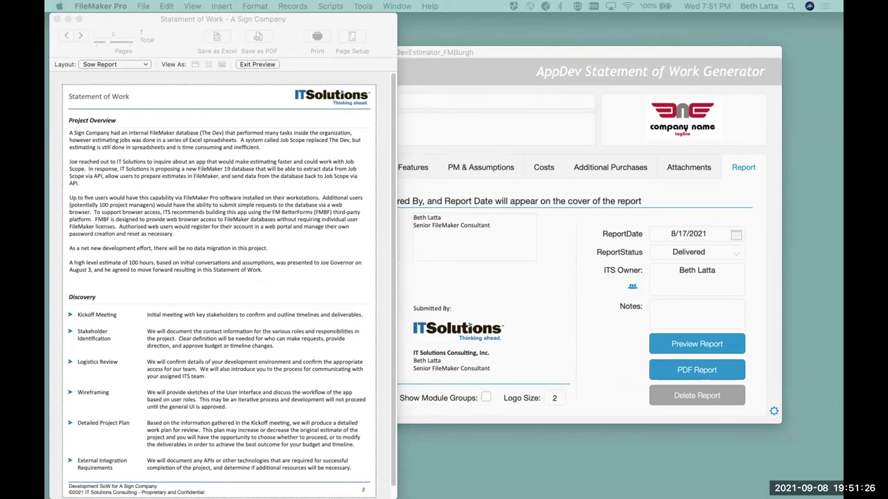
pyautogui.moveTo(717, 14); pyautogui.dragTo(614, 13)
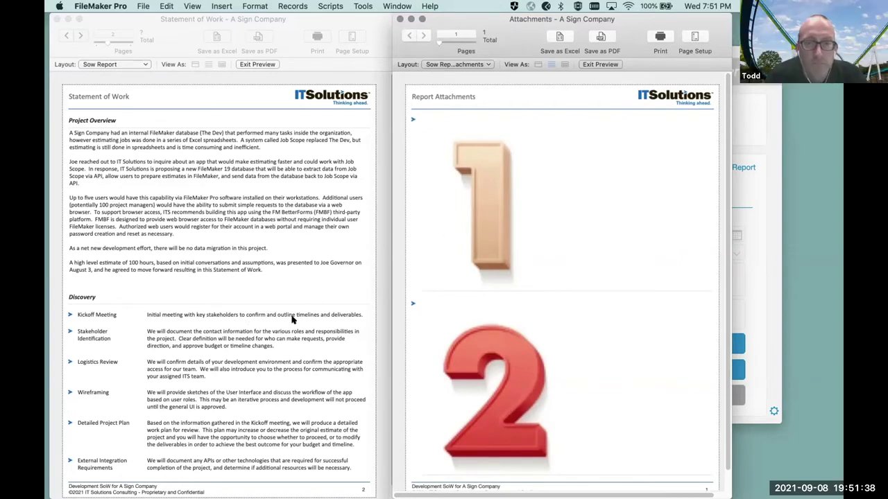
pyautogui.scroll(-2, 590, 264)
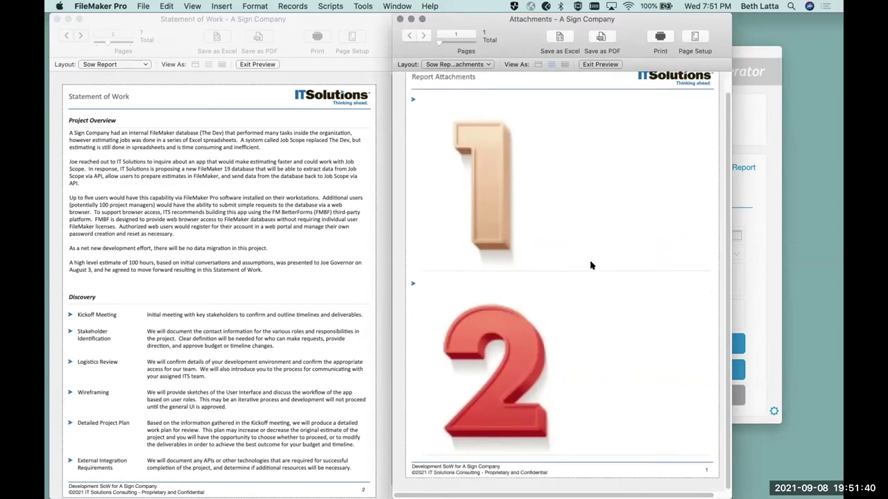
pyautogui.scroll(2, 591, 267)
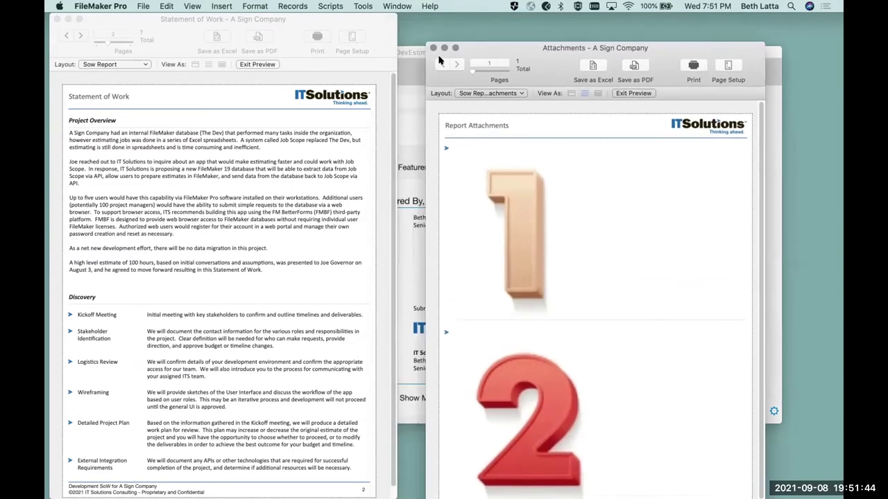
pyautogui.click(399, 19)
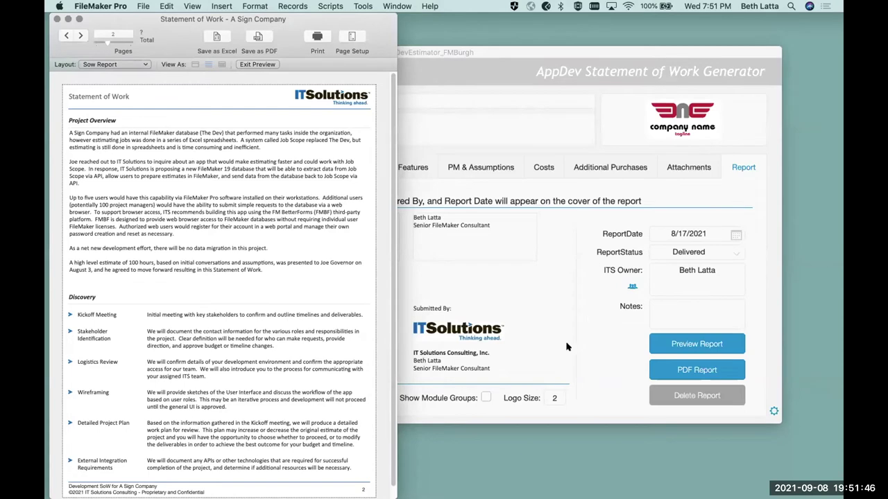
pyautogui.click(685, 167)
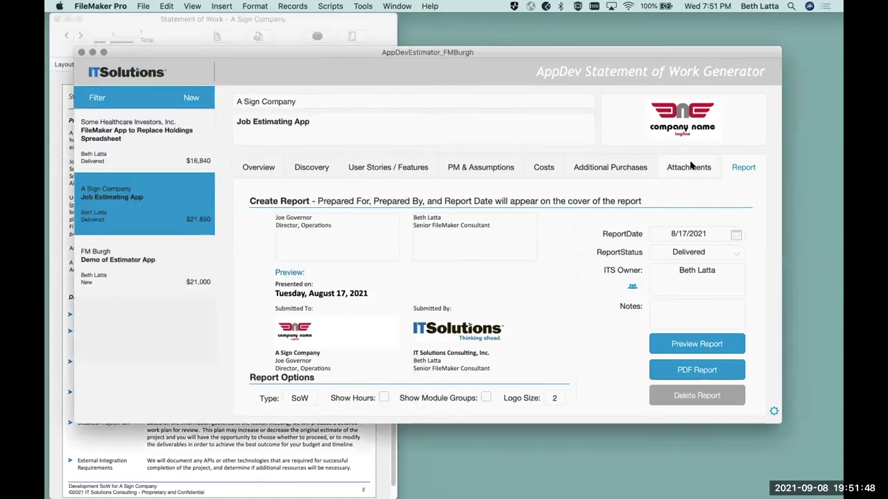
# - Type 'Put some text to illustrate how it will look' as the first attachment description and copy it
pyautogui.click(689, 167)
pyautogui.click(475, 247)
pyautogui.write('Put some ')
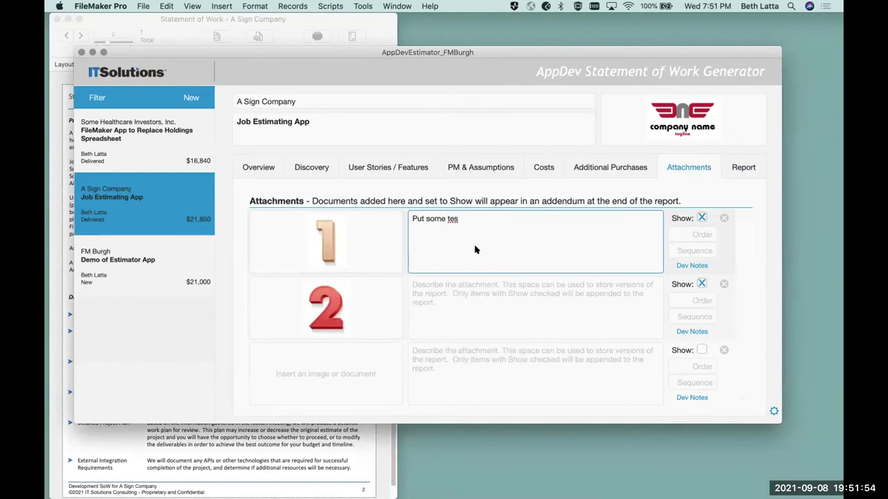
pyautogui.write('text to illustrate how it ')
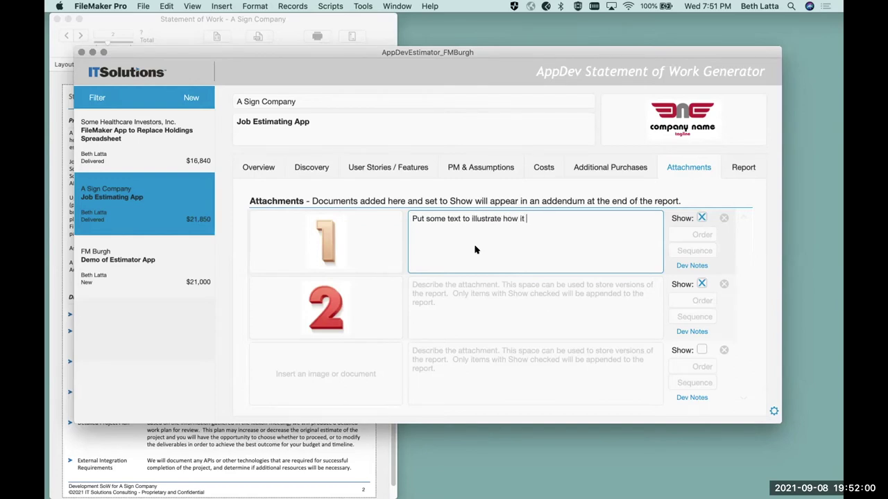
pyautogui.write('will look.')
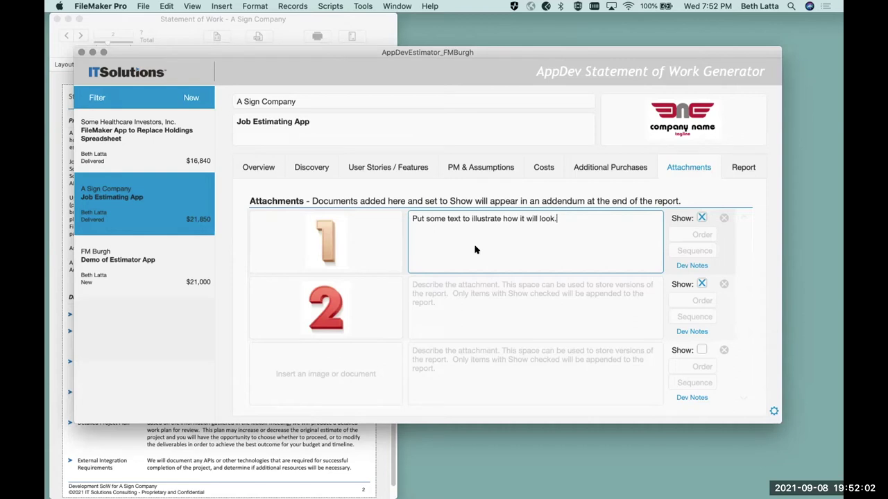
pyautogui.press('super+a')
pyautogui.press('super+c')
# - Paste the same sentence into the second attachment's description
pyautogui.click(518, 297)
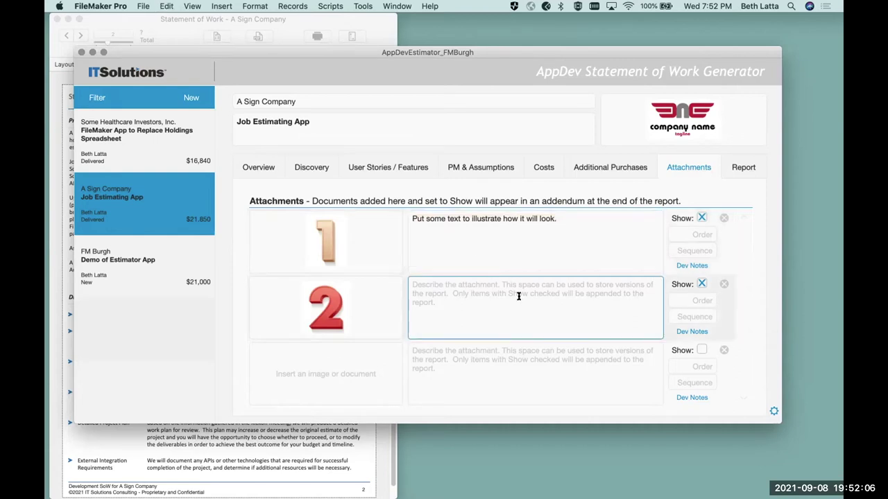
pyautogui.press('super+v')
pyautogui.press('super+v')
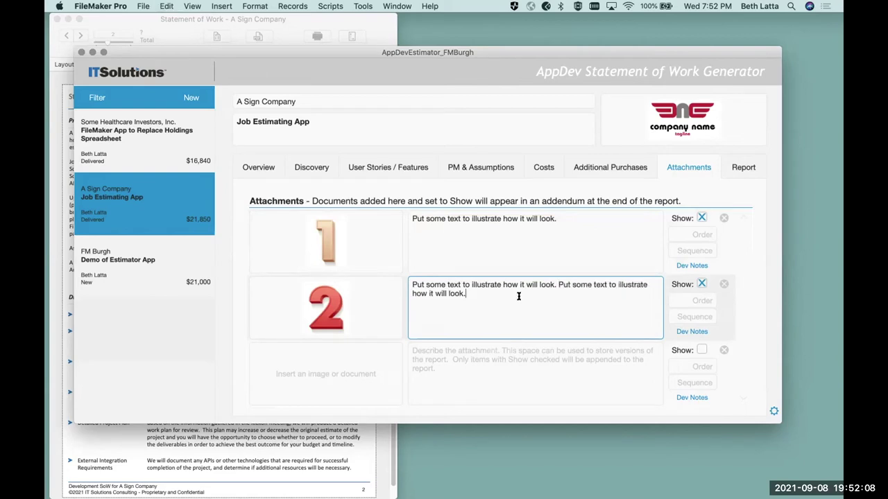
pyautogui.click(748, 251)
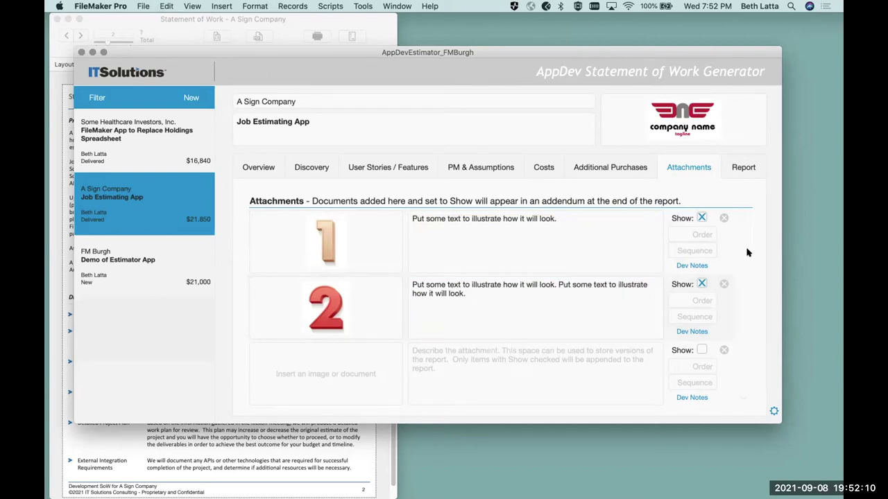
pyautogui.click(741, 168)
# - Regenerate the preview keeping the original date, and check both attachment pages' descriptions
pyautogui.click(697, 340)
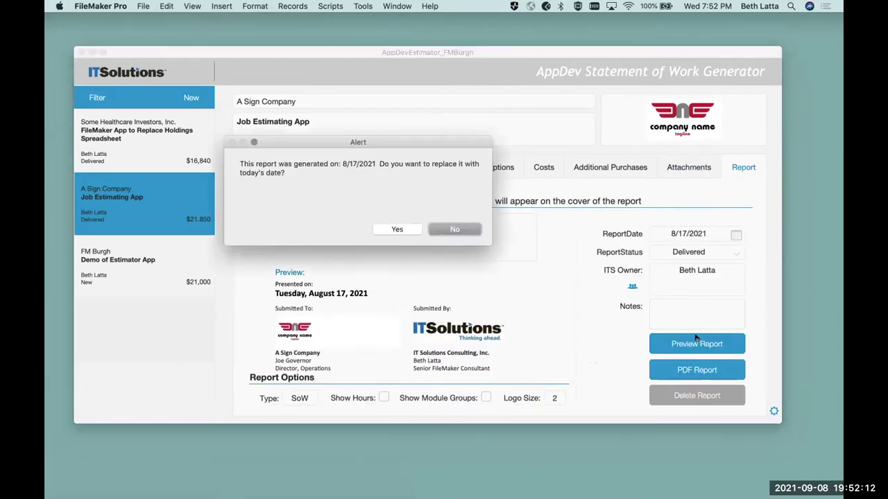
pyautogui.click(452, 229)
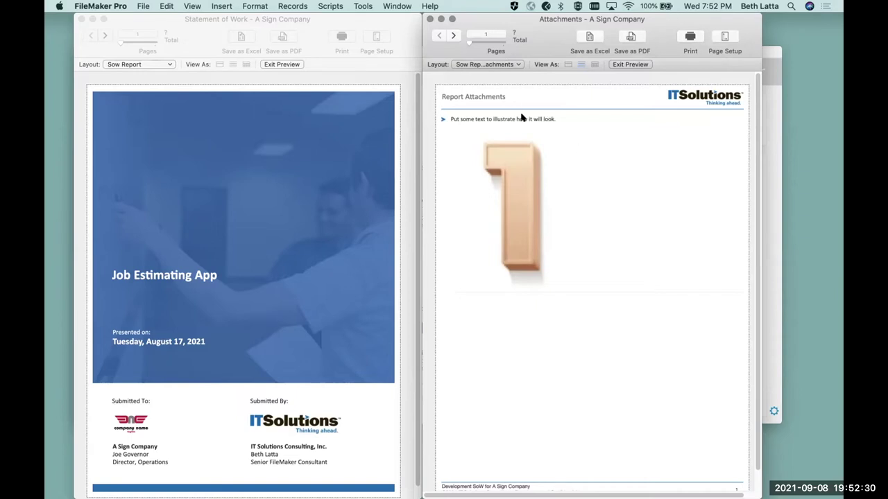
pyautogui.moveTo(643, 22); pyautogui.dragTo(643, 33)
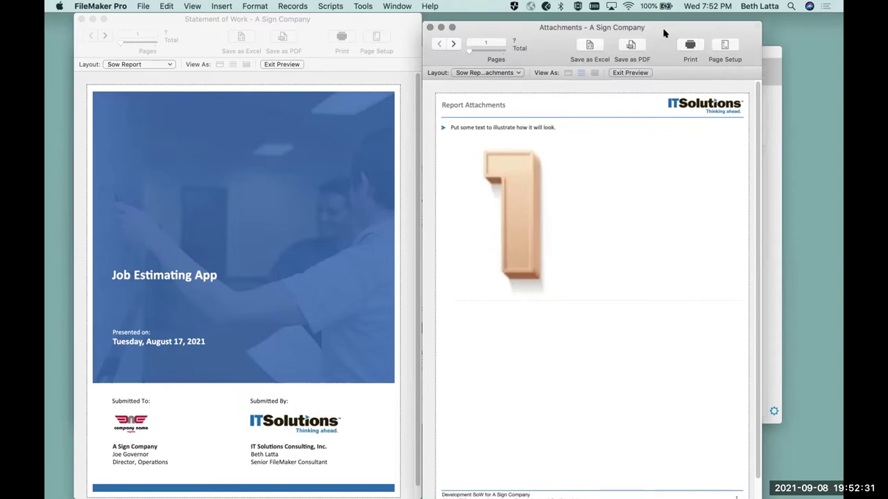
pyautogui.click(451, 47)
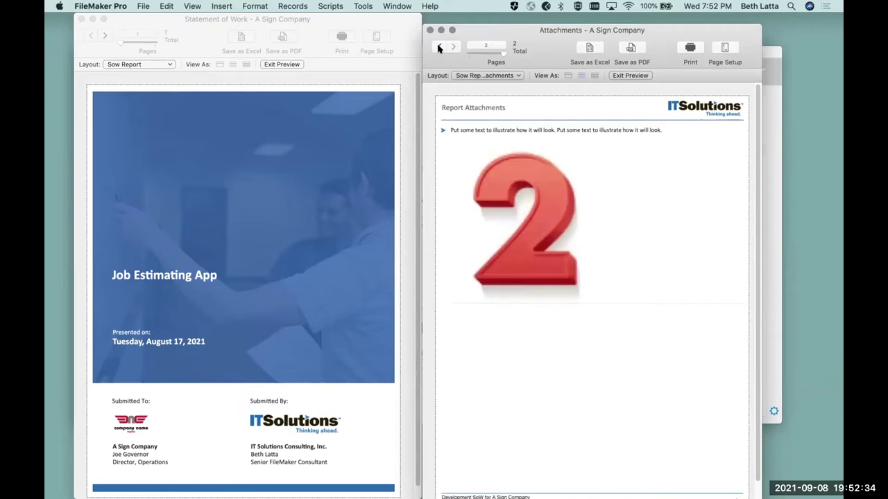
pyautogui.click(438, 47)
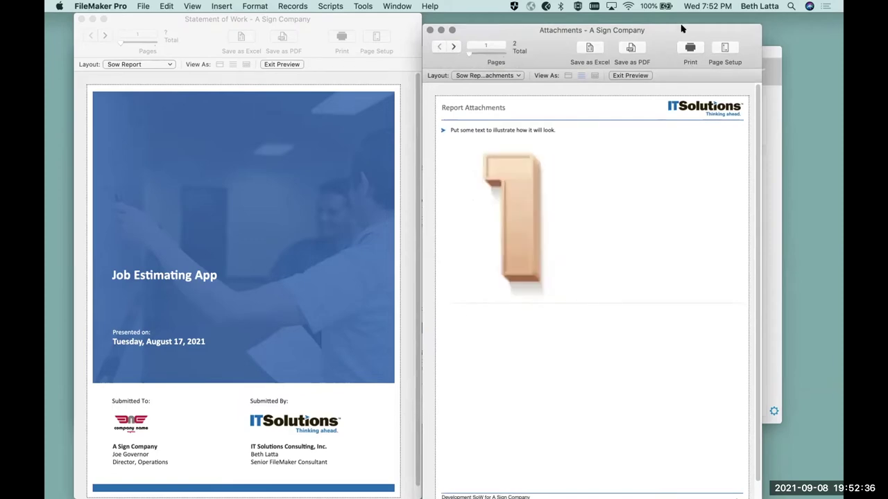
# - Close the attachments preview and bring the generator window back to the front
pyautogui.moveTo(683, 28); pyautogui.dragTo(731, 89)
pyautogui.click(493, 92)
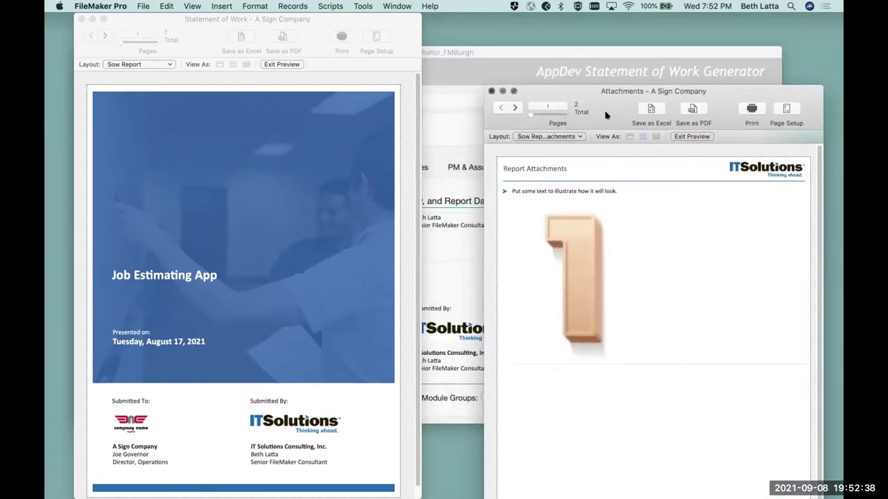
pyautogui.click(725, 370)
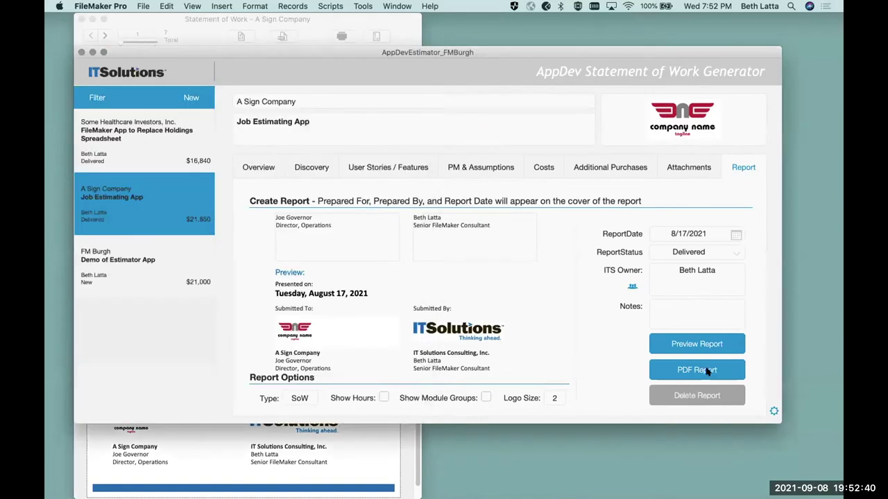
pyautogui.click(709, 372)
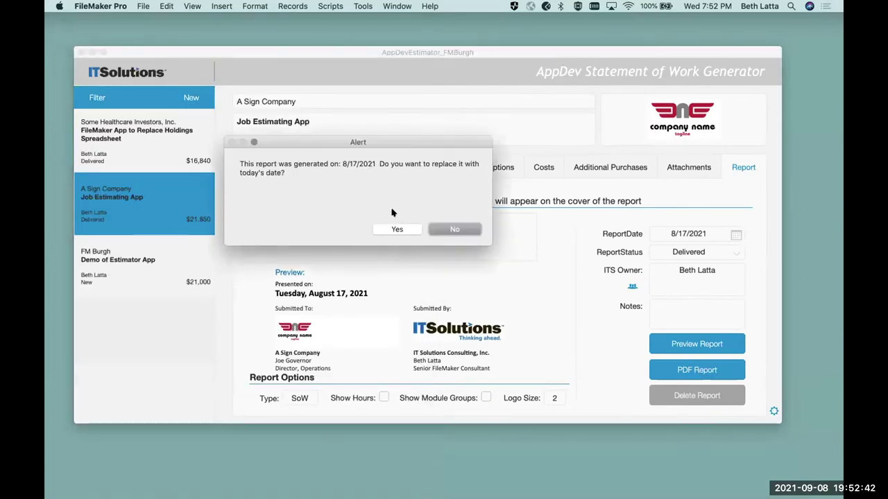
pyautogui.click(451, 230)
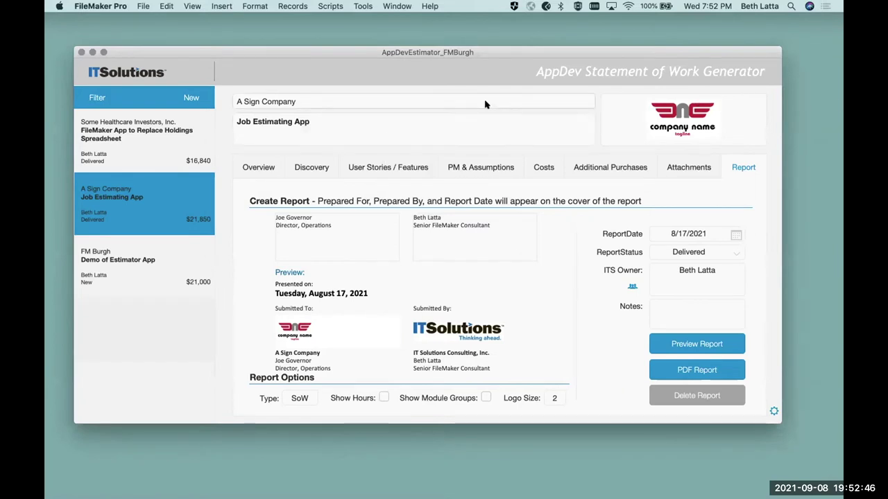
pyautogui.moveTo(396, 486)
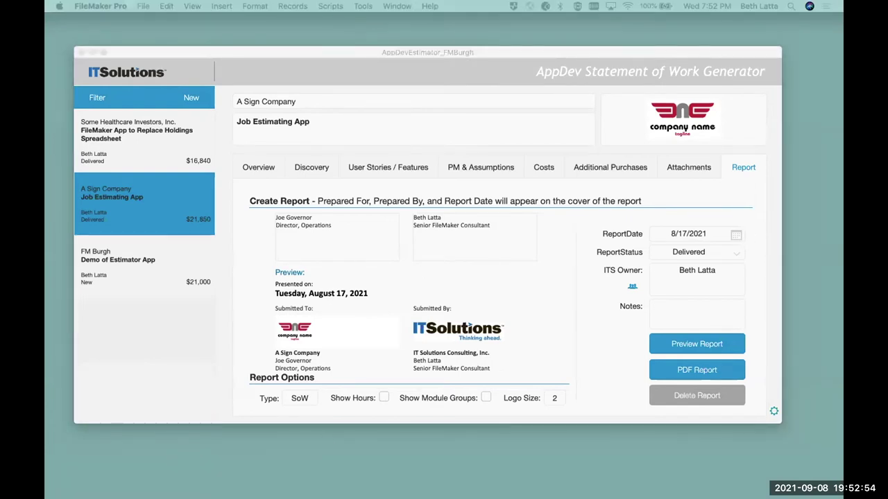
# - Open the exported A Sign Company2021-9-8.pdf from Finder's Desktop folder
pyautogui.click(169, 449)
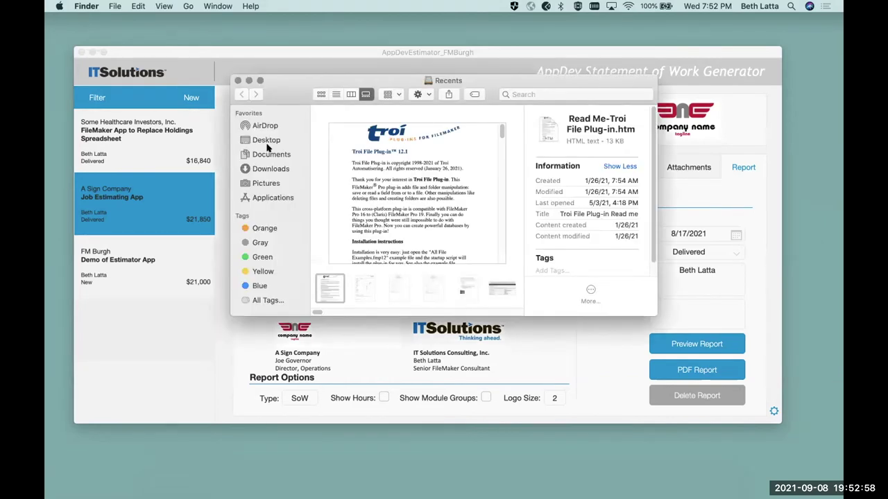
pyautogui.click(263, 140)
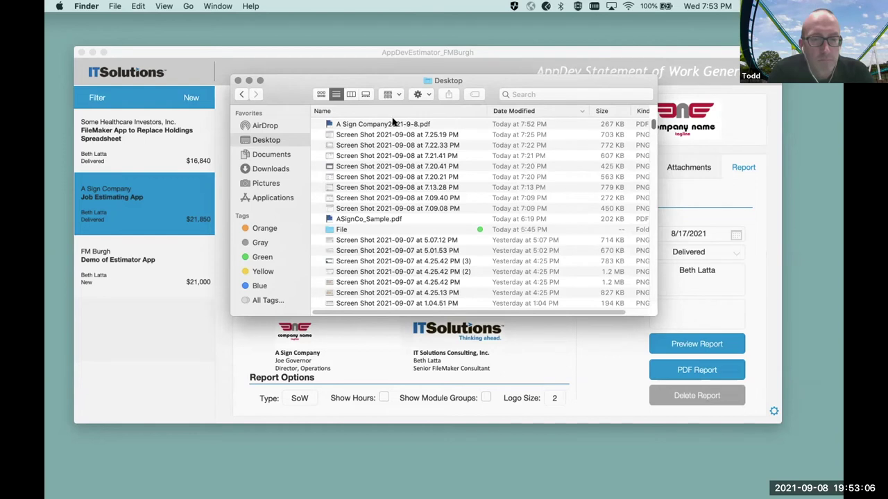
pyautogui.doubleClick(340, 123)
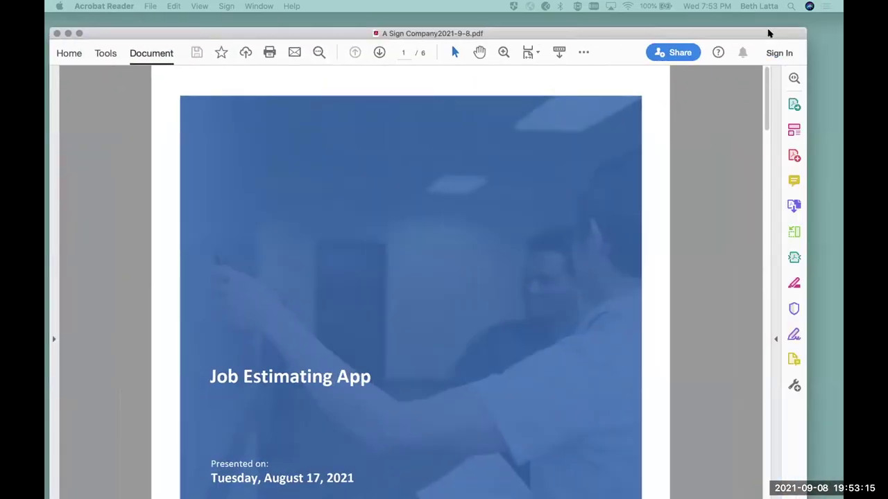
# - Set the PDF to Fit One Full Page and reposition the Acrobat window
pyautogui.moveTo(768, 33); pyautogui.dragTo(765, 58)
pyautogui.click(557, 74)
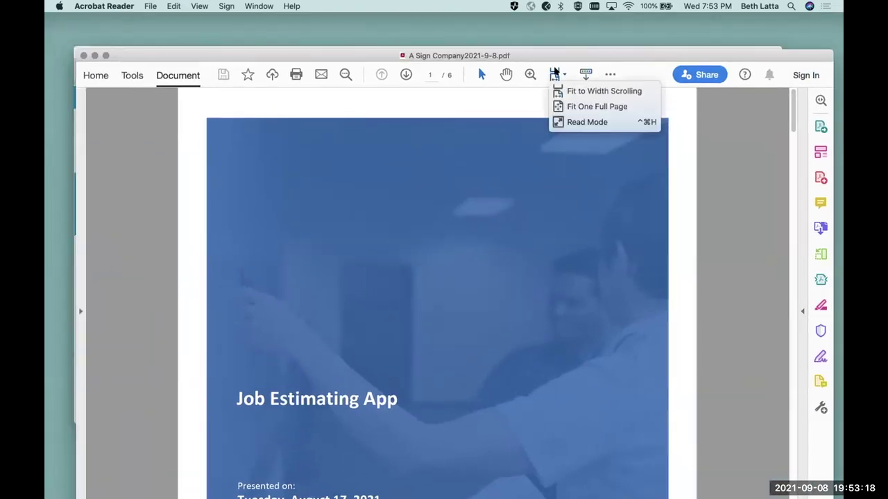
pyautogui.click(566, 106)
pyautogui.moveTo(659, 59); pyautogui.dragTo(643, 7)
# - Scroll through the report pages, return to the logo cover, and close the PDF
pyautogui.scroll(-10, 622, 219)
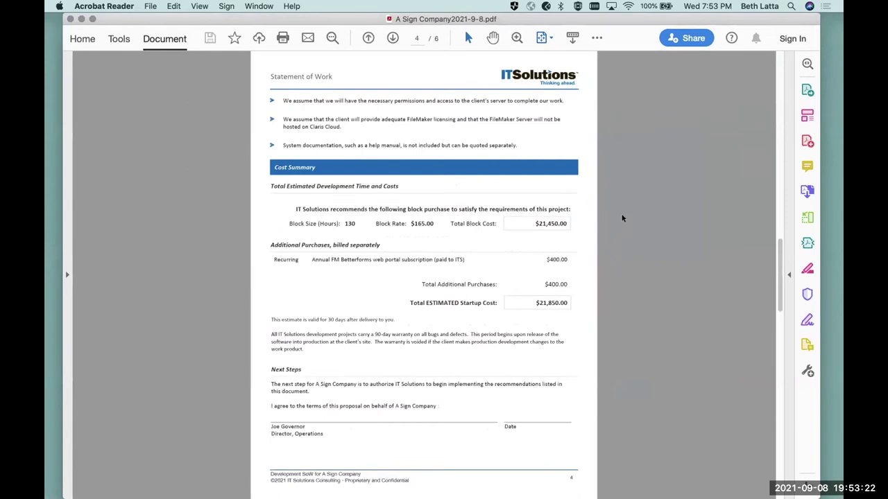
pyautogui.scroll(4, 622, 219)
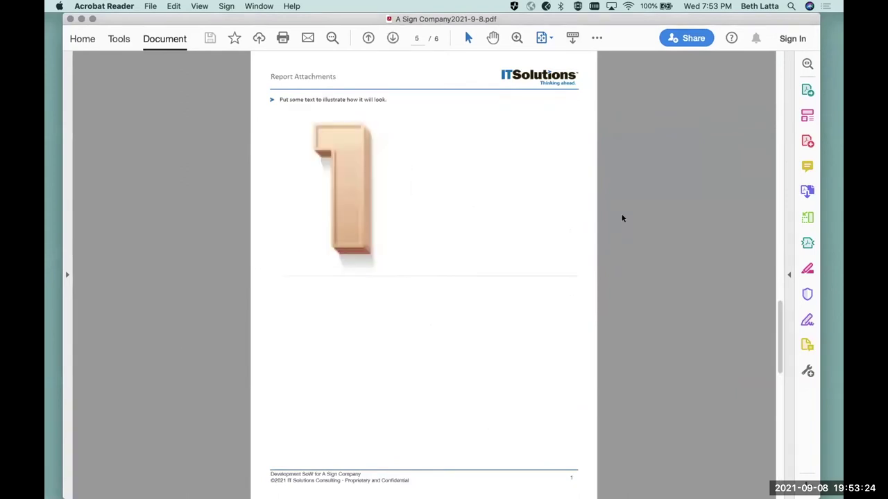
pyautogui.scroll(-2, 622, 219)
pyautogui.scroll(-2, 623, 218)
pyautogui.press('Home')
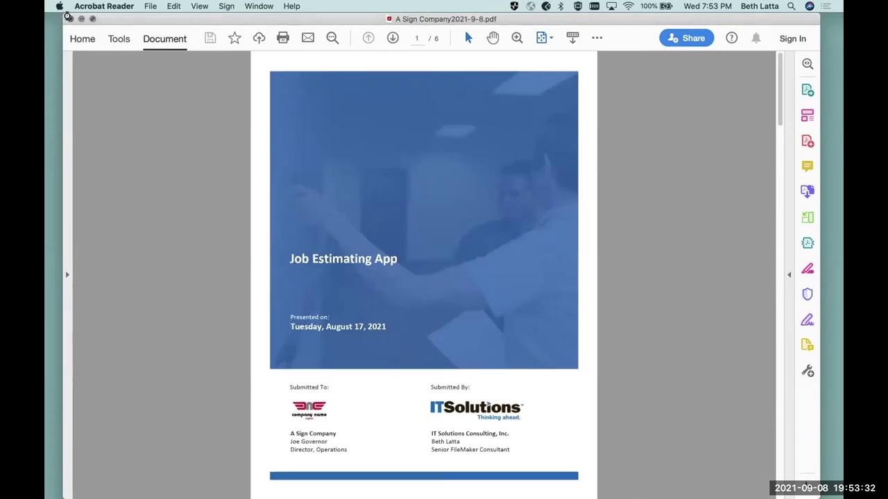
pyautogui.click(71, 19)
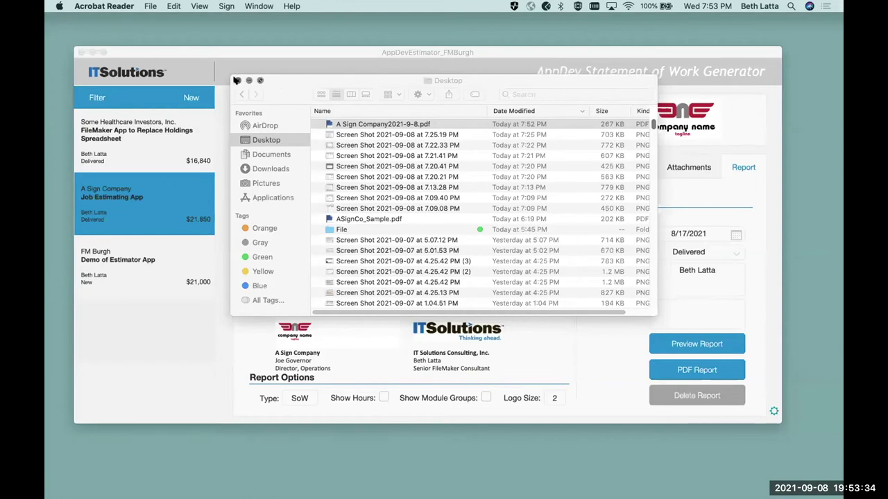
# - Close Finder, step back through the estimate's tabs to Overview, then go to the home screen
pyautogui.click(241, 82)
pyautogui.click(150, 343)
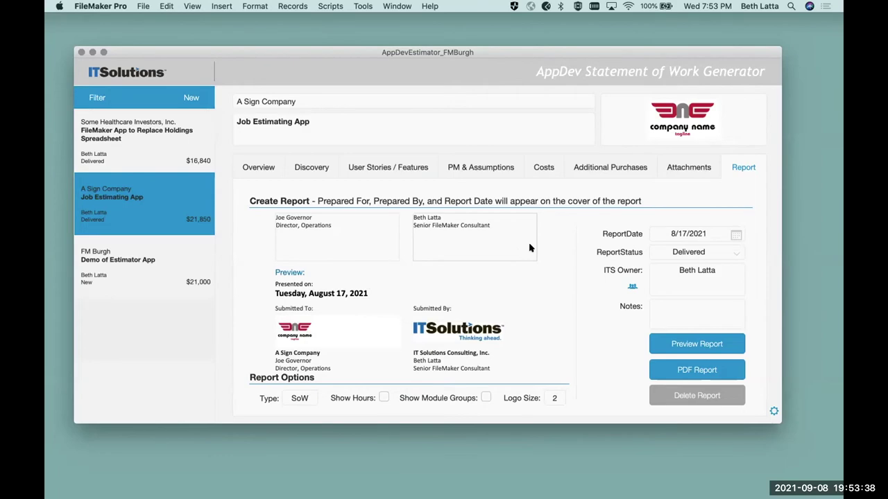
pyautogui.click(695, 169)
pyautogui.click(624, 169)
pyautogui.click(551, 169)
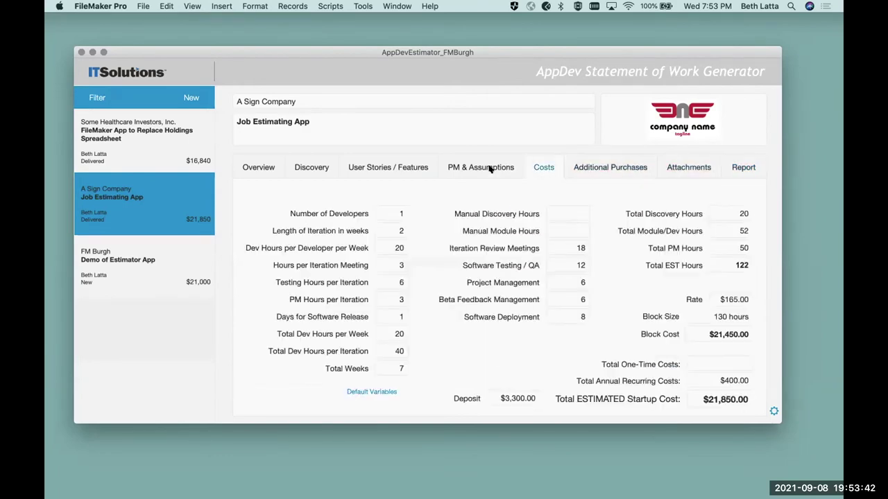
pyautogui.click(470, 169)
pyautogui.click(424, 169)
pyautogui.click(287, 167)
pyautogui.click(275, 172)
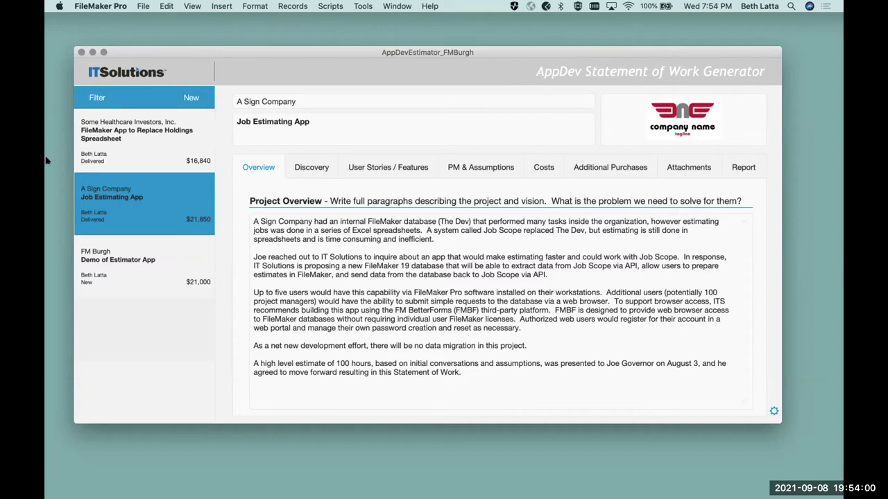
pyautogui.click(130, 72)
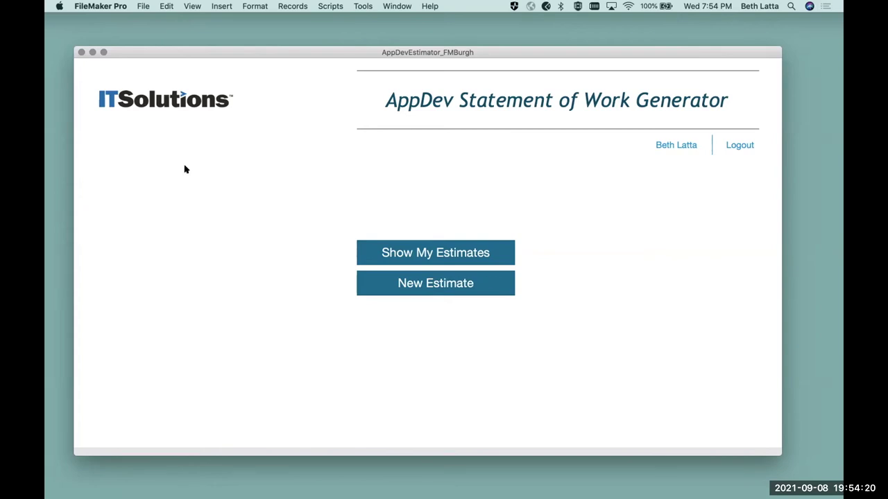
# - Open the DefaultLineItems layout from Manage Layouts and enlarge its window to show more columns
pyautogui.click(141, 6)
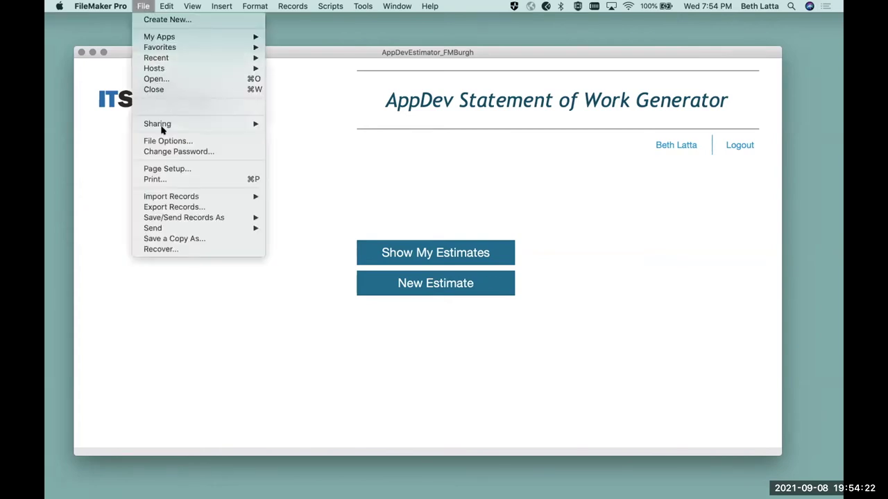
pyautogui.moveTo(173, 106)
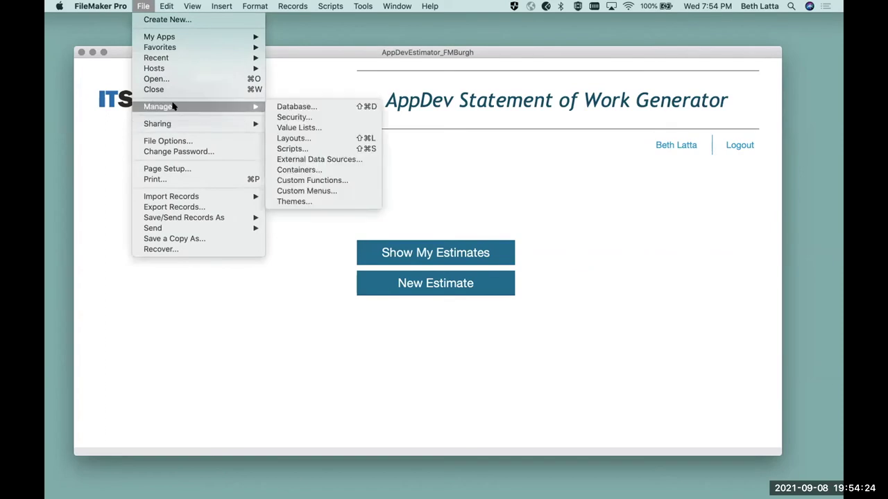
pyautogui.click(303, 138)
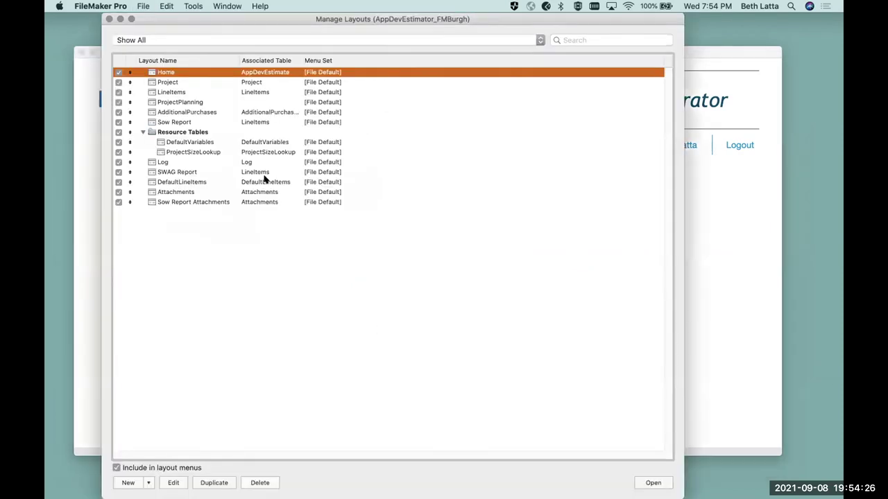
pyautogui.click(188, 183)
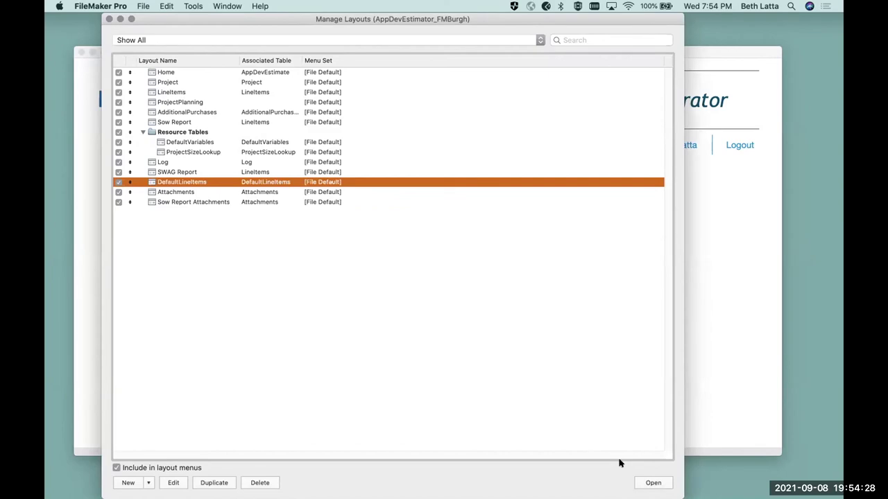
pyautogui.click(651, 482)
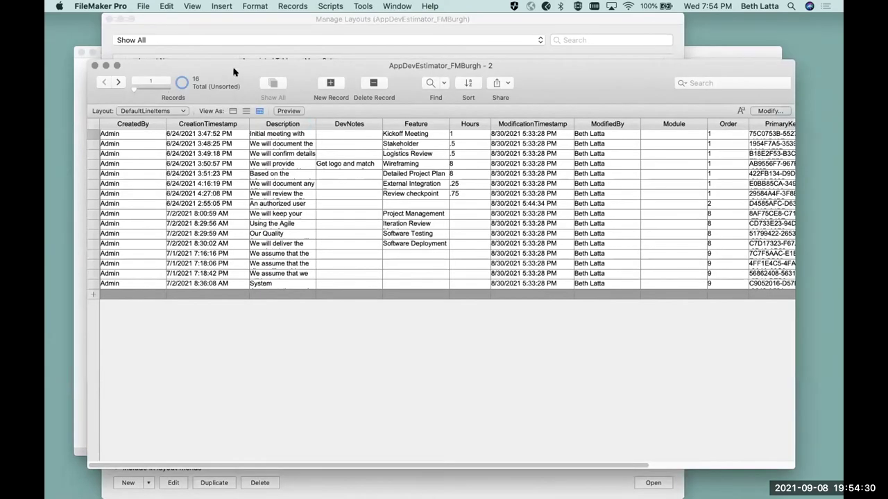
pyautogui.moveTo(231, 67); pyautogui.dragTo(204, 131)
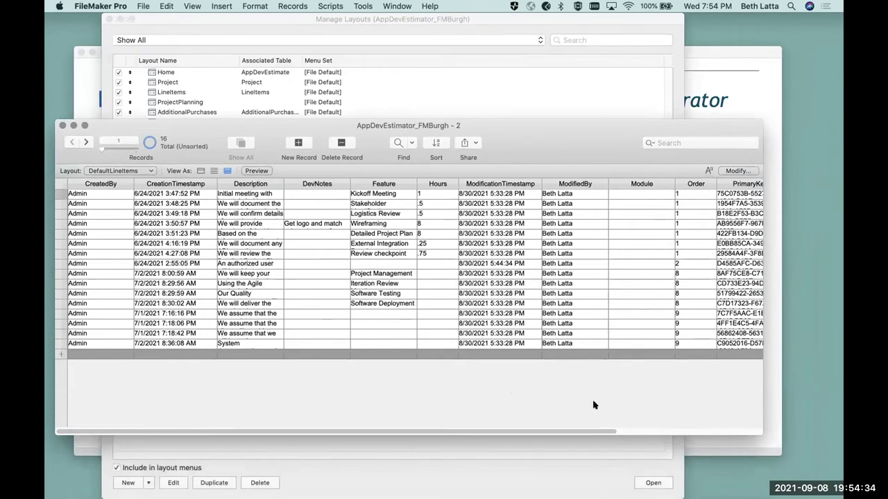
pyautogui.moveTo(754, 432); pyautogui.dragTo(825, 456)
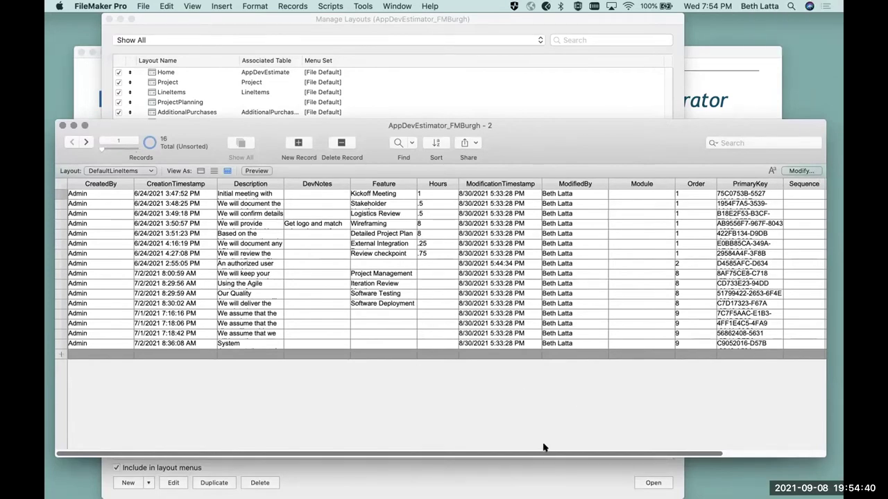
pyautogui.moveTo(600, 451); pyautogui.dragTo(705, 451)
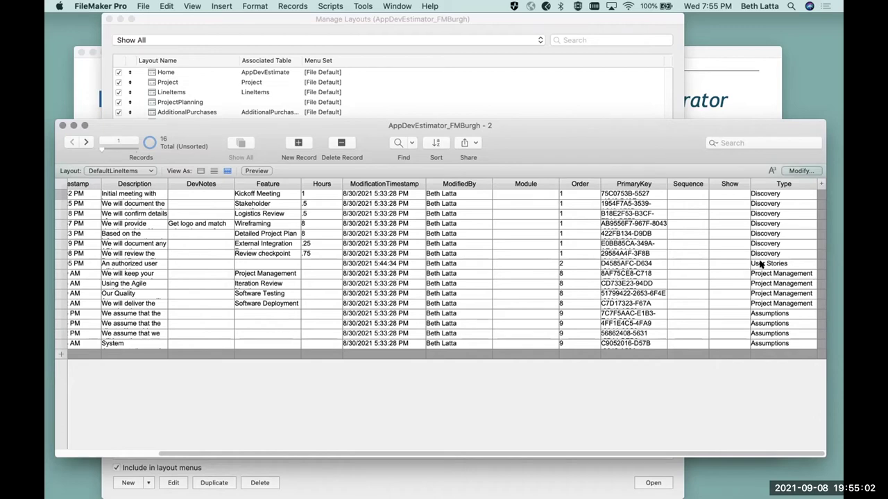
# - Inspect the line items' Order and Sequence values without changing them, then close the window
pyautogui.click(575, 262)
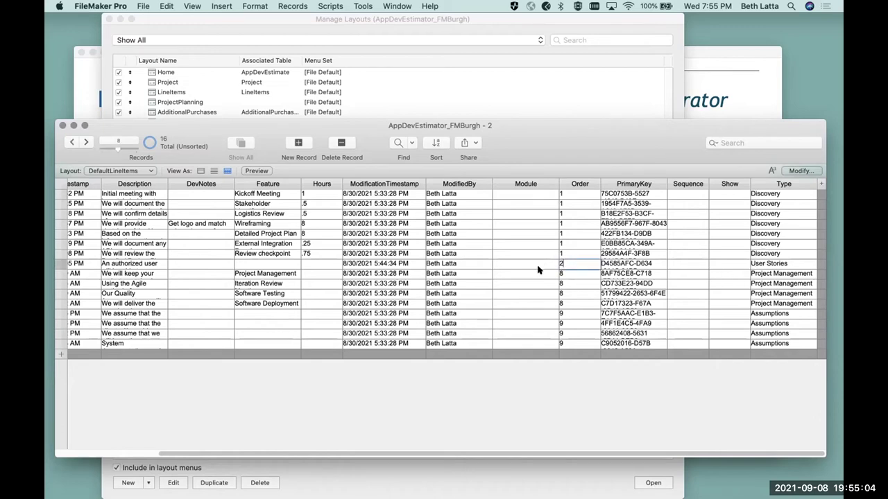
pyautogui.click(564, 273)
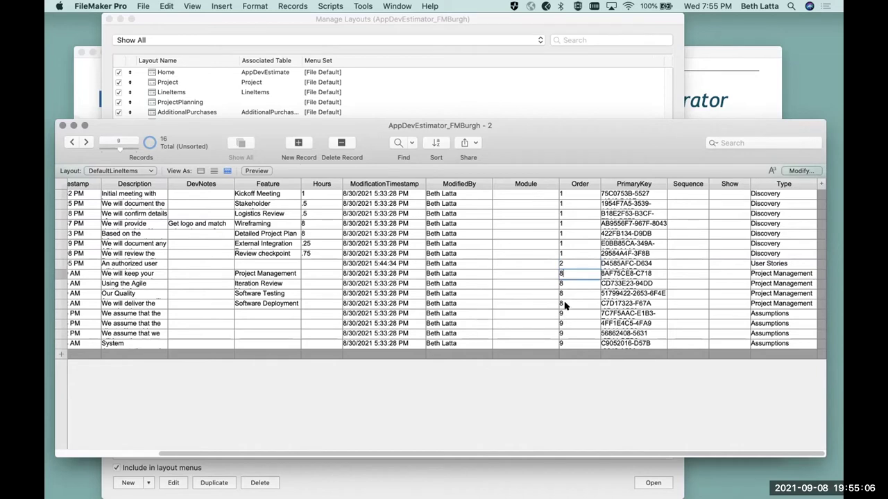
pyautogui.click(565, 366)
pyautogui.click(684, 194)
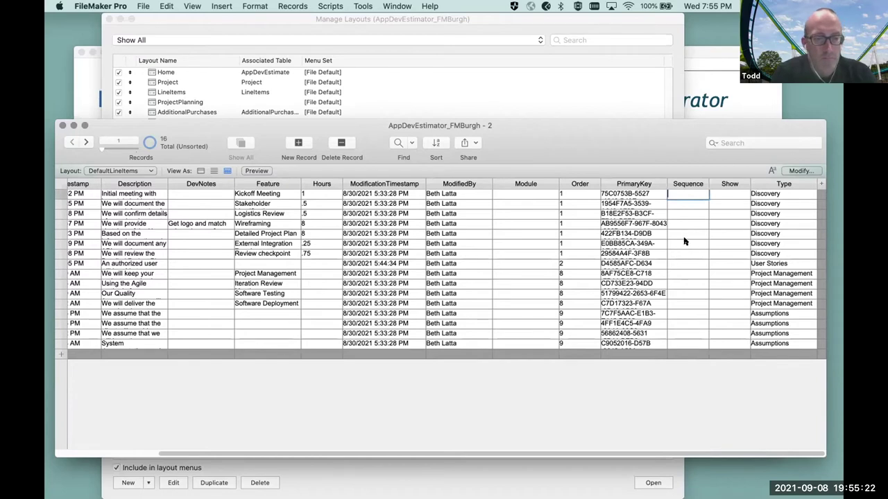
pyautogui.click(692, 391)
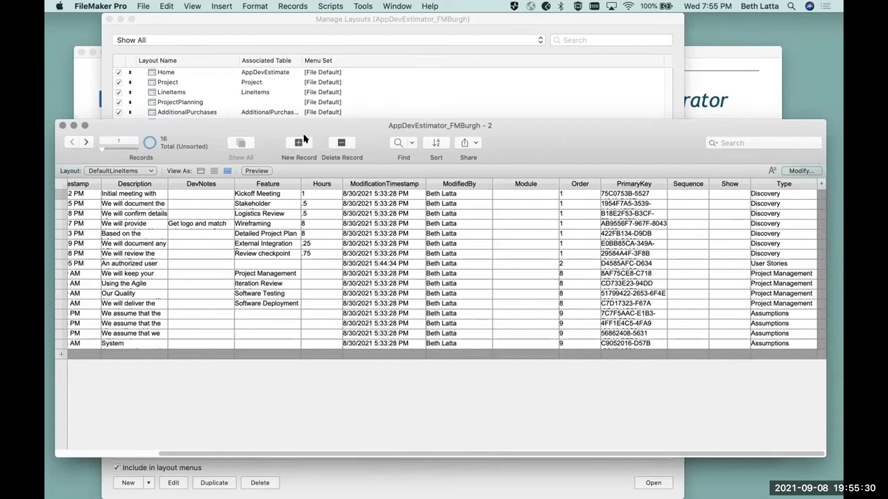
pyautogui.click(61, 125)
# - Open the FM Burgh estimate's User Stories / Features section
pyautogui.click(713, 223)
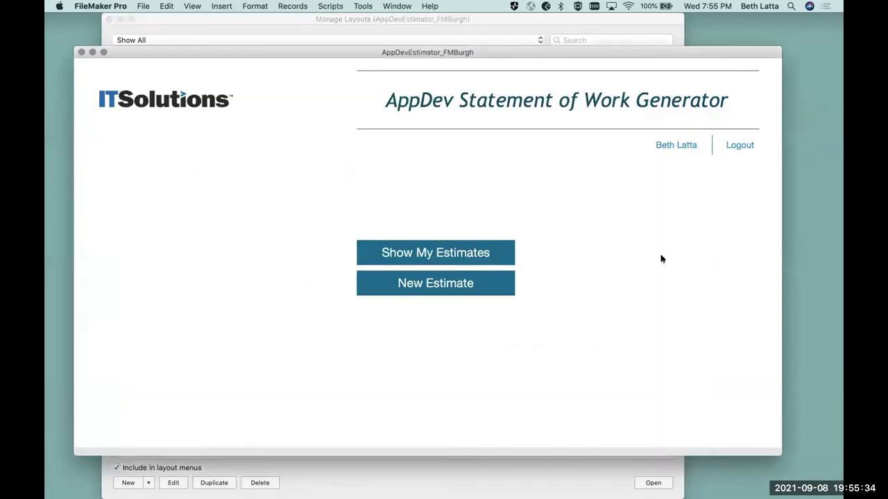
pyautogui.click(456, 258)
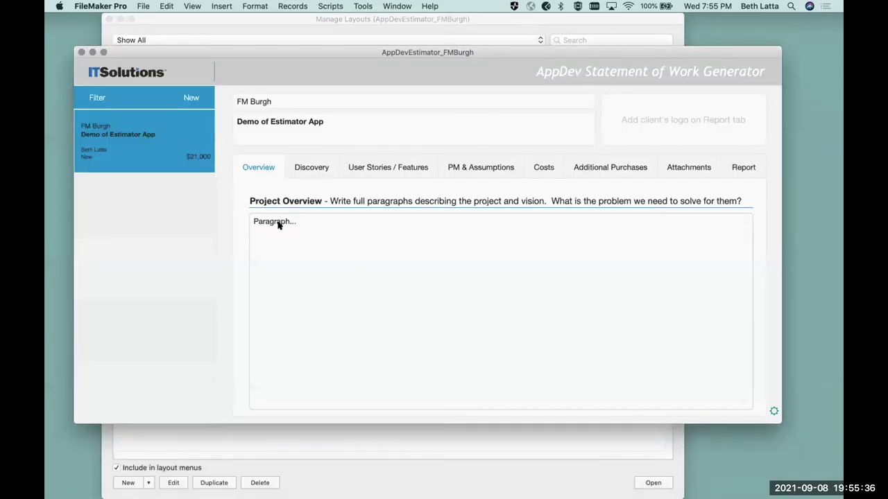
pyautogui.click(388, 169)
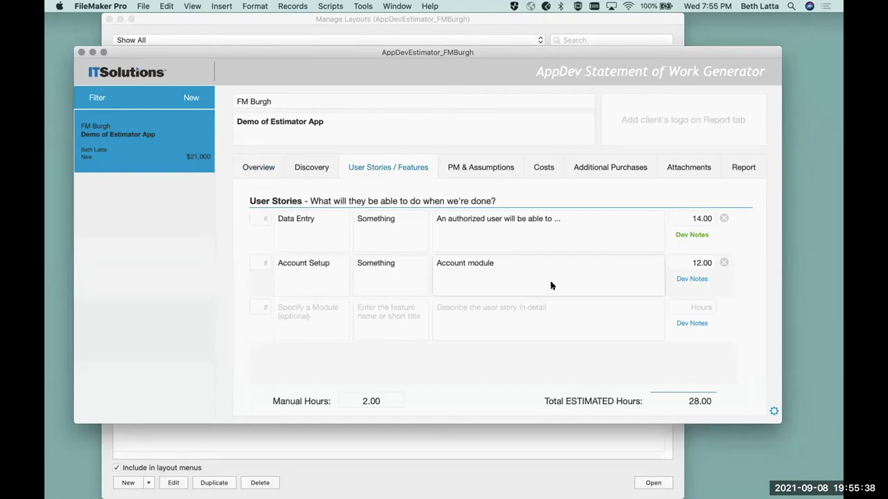
# - Number Account Setup 1 and Data Entry 2, then preview the Statement of Work report
pyautogui.click(255, 219)
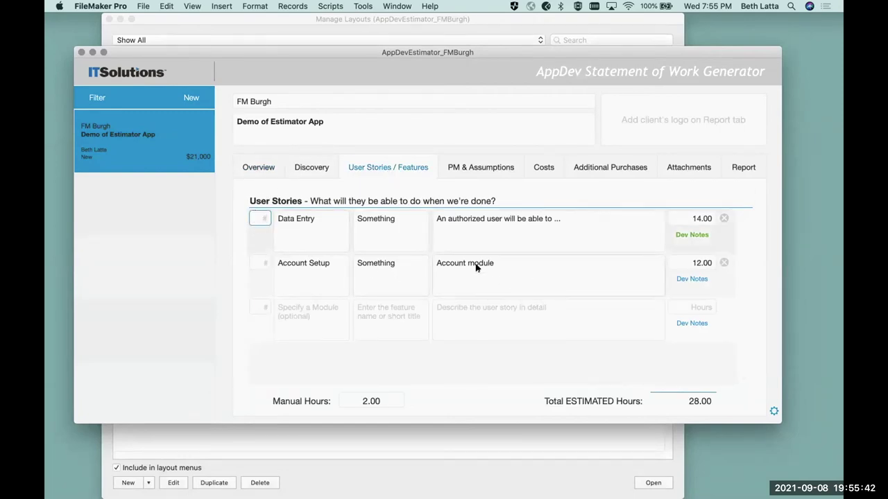
pyautogui.click(261, 262)
pyautogui.write('1')
pyautogui.click(259, 216)
pyautogui.write('2')
pyautogui.click(253, 245)
pyautogui.click(742, 168)
pyautogui.click(693, 339)
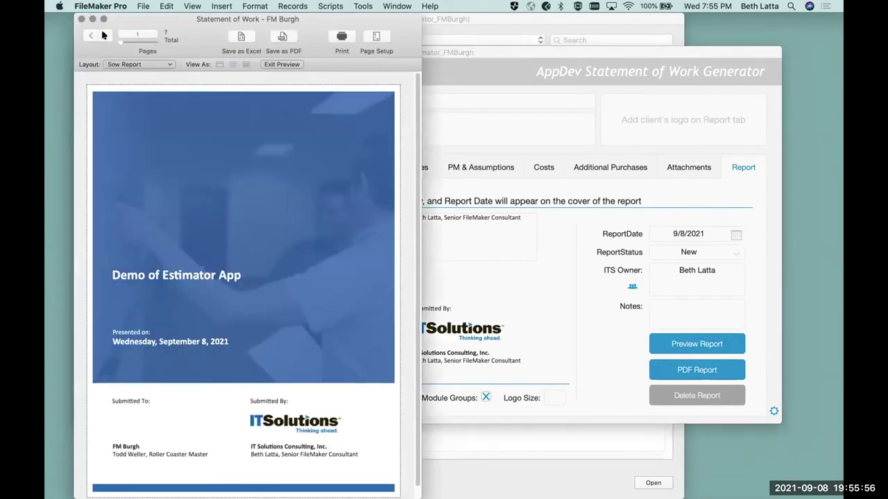
# - View the Statement of Work on page 2, close the preview, and return to the home screen
pyautogui.click(104, 35)
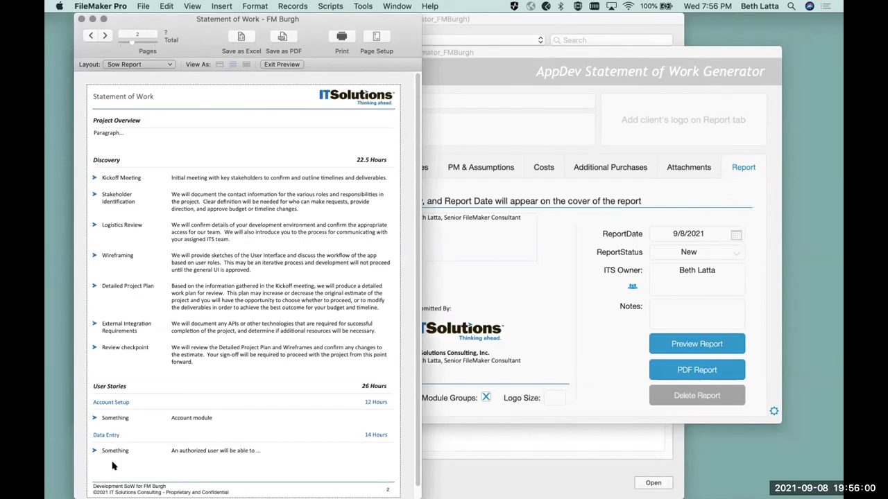
pyautogui.click(80, 19)
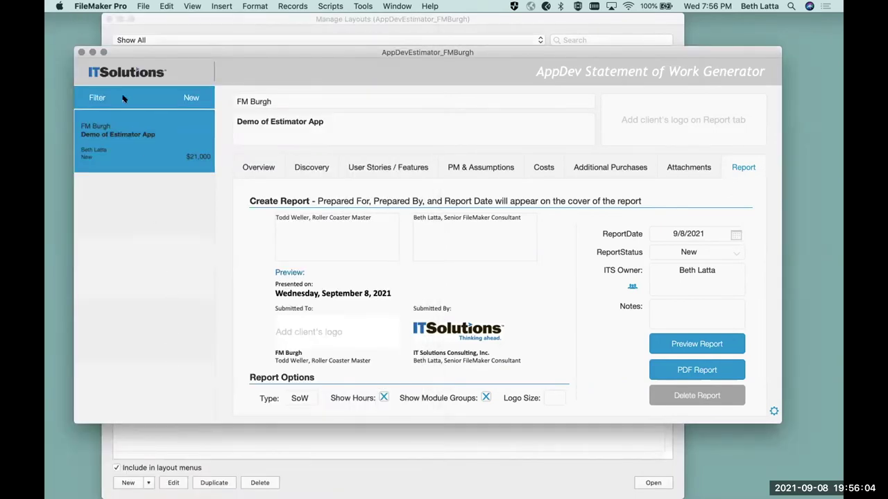
pyautogui.click(121, 75)
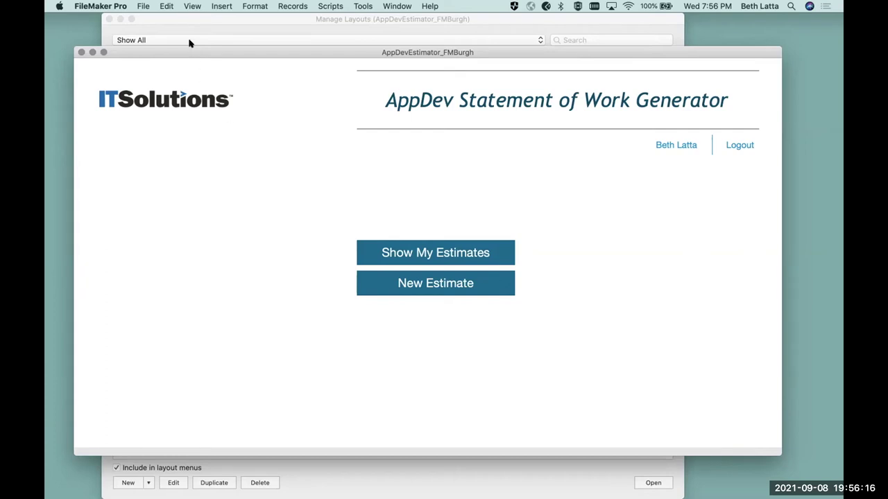
pyautogui.moveTo(184, 52); pyautogui.dragTo(175, 62)
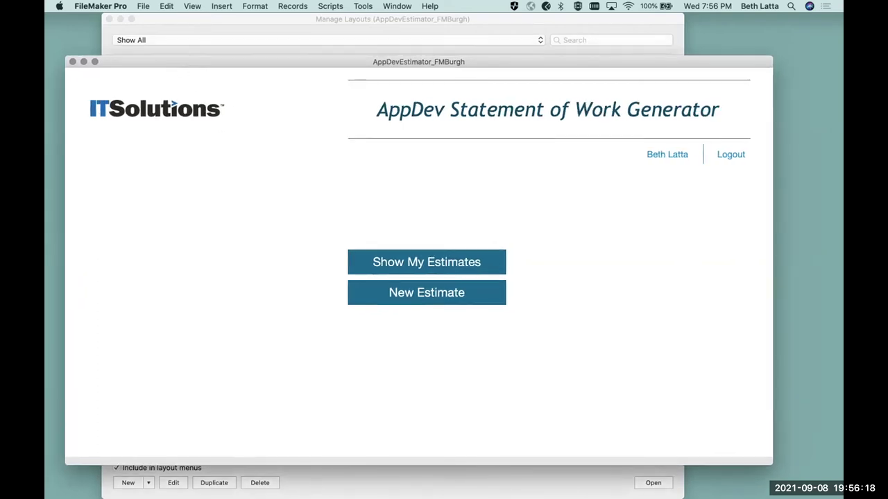
# - Close Manage Layouts and open the FM Burgh estimate's Discovery tasks totalling 22.50 hours
pyautogui.click(359, 484)
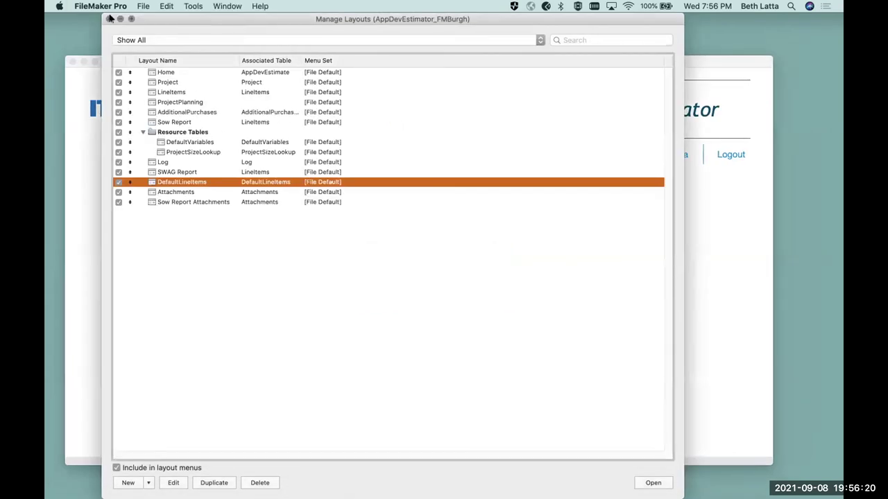
pyautogui.click(109, 19)
pyautogui.moveTo(175, 61); pyautogui.dragTo(172, 51)
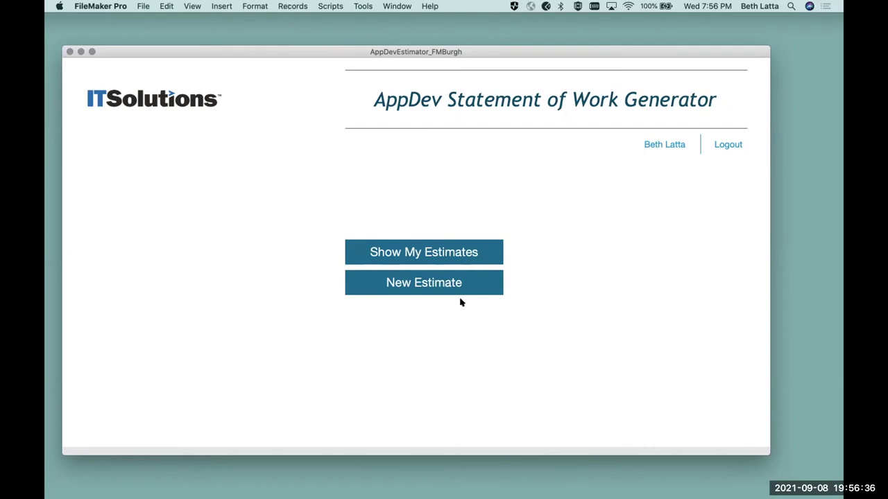
pyautogui.click(420, 254)
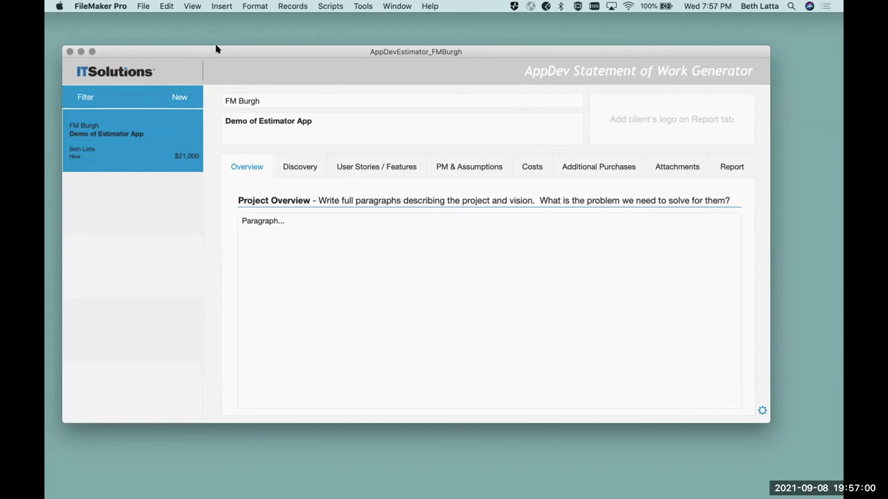
pyautogui.click(300, 167)
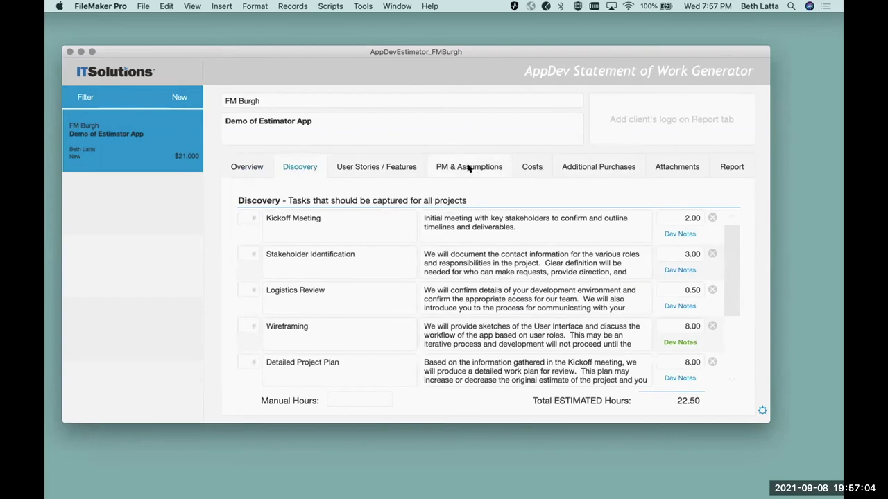
# - Open the Costs tab's Default Variables panel comparing defaults (numDevs 1, testingHours 6) with project values (2, 8)
pyautogui.click(571, 166)
pyautogui.click(497, 166)
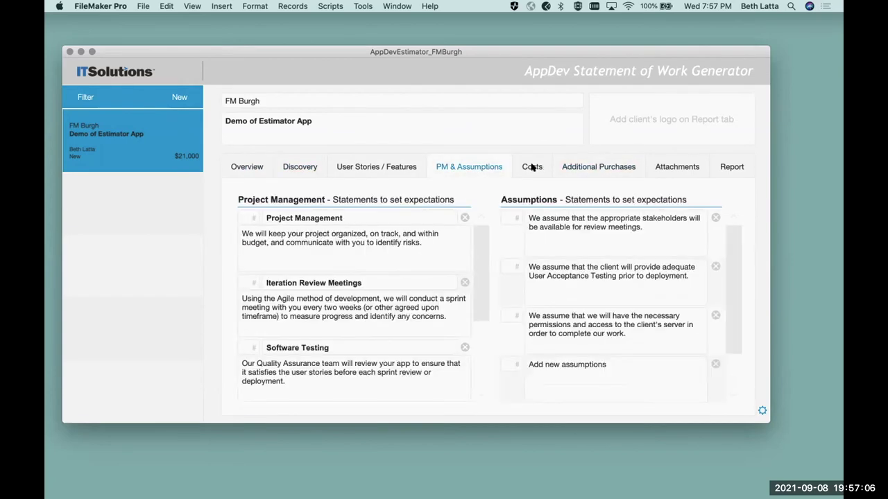
pyautogui.click(531, 166)
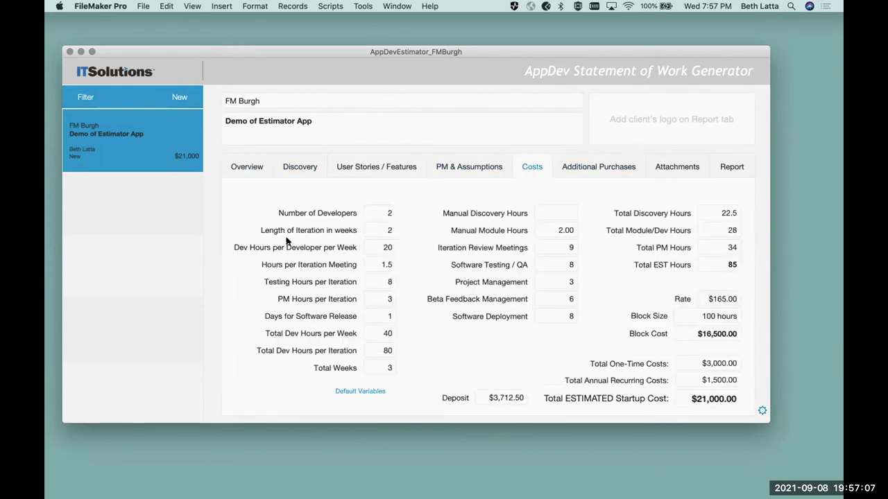
pyautogui.click(358, 390)
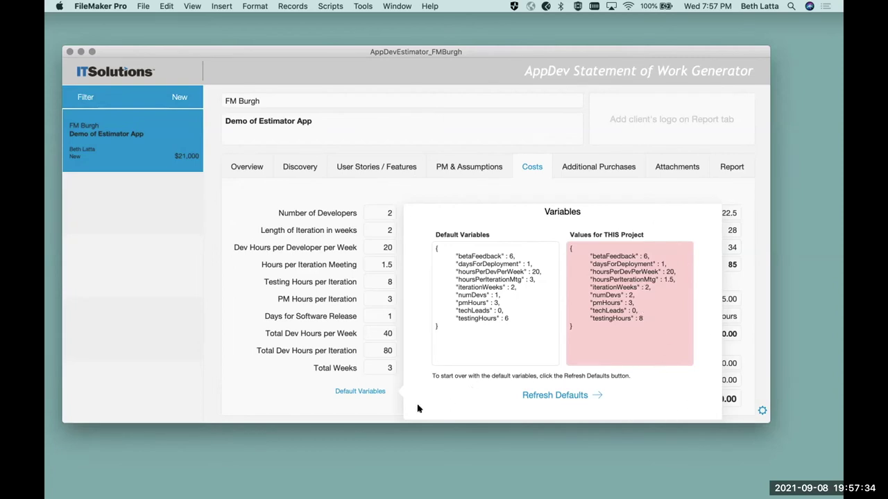
# - Refresh the cost variables to defaults via Refresh Defaults, then view the Overview totalling $21,000
pyautogui.click(258, 386)
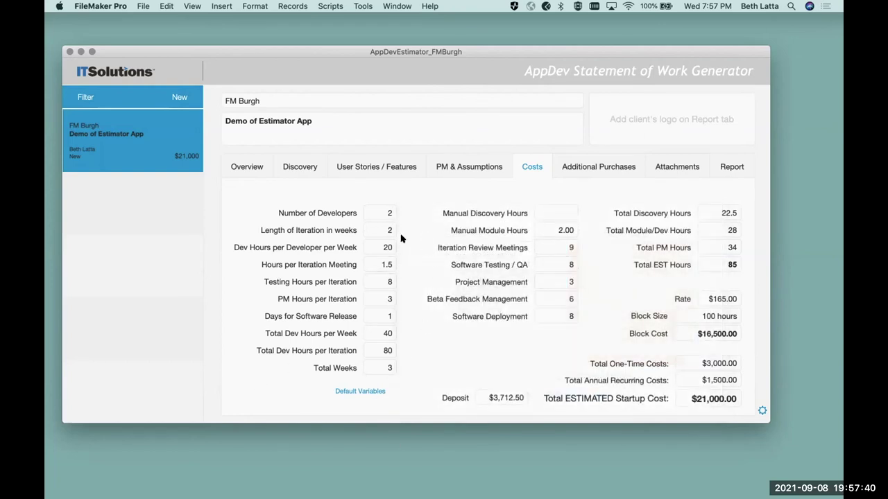
pyautogui.click(366, 266)
pyautogui.click(375, 217)
pyautogui.click(345, 391)
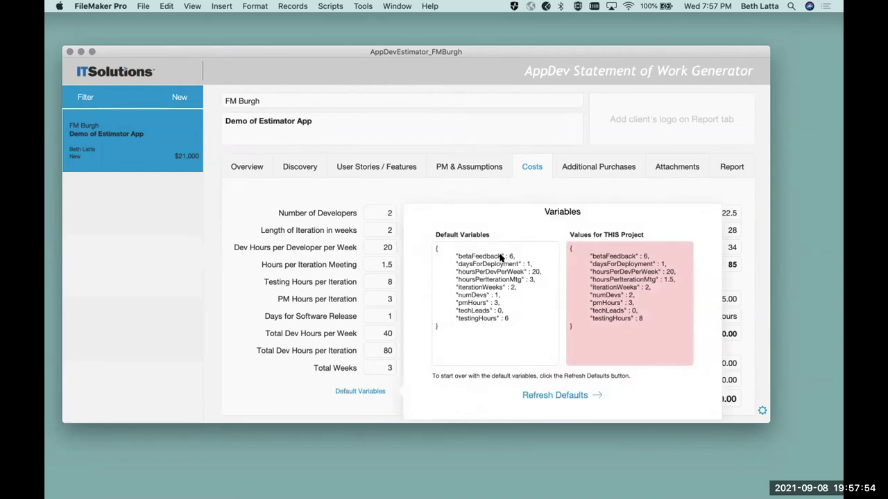
pyautogui.click(565, 394)
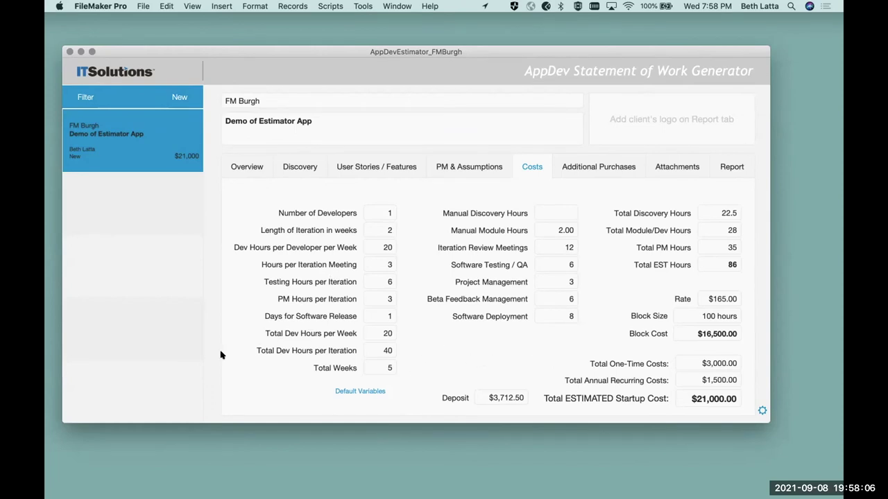
pyautogui.click(248, 168)
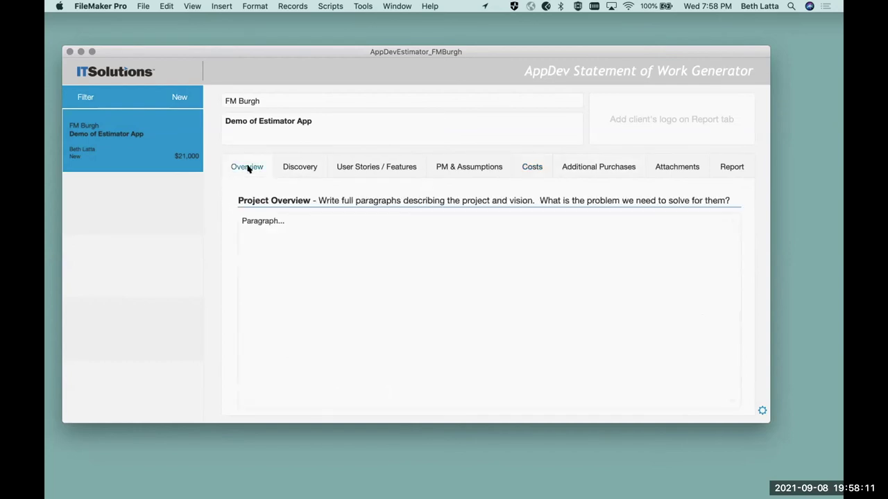
# - Switch to the FM Burgh estimate's Discovery tab
pyautogui.click(300, 165)
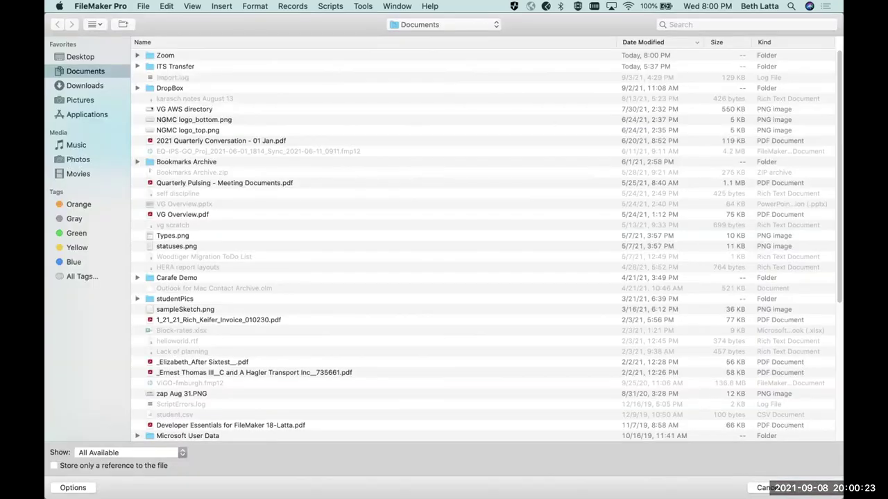
# - Cancel the file chooser without selecting any logo image
pyautogui.press('Escape')
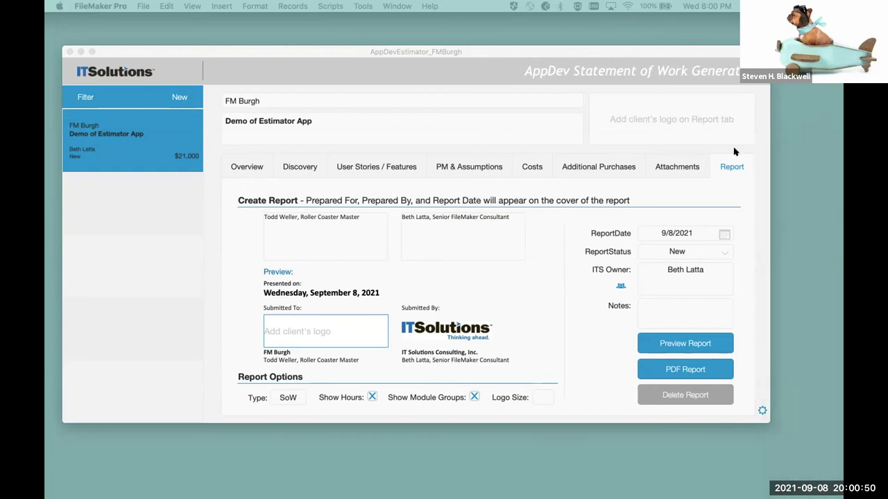
# - Insert FMburgh_Two_Color.png from Downloads into the client logo field and commit it
pyautogui.click(295, 333)
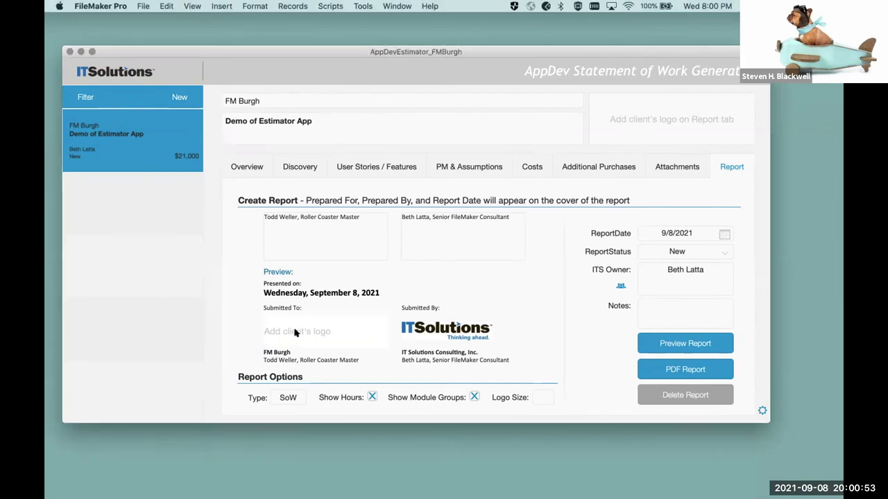
pyautogui.rightClick(294, 333)
pyautogui.click(331, 376)
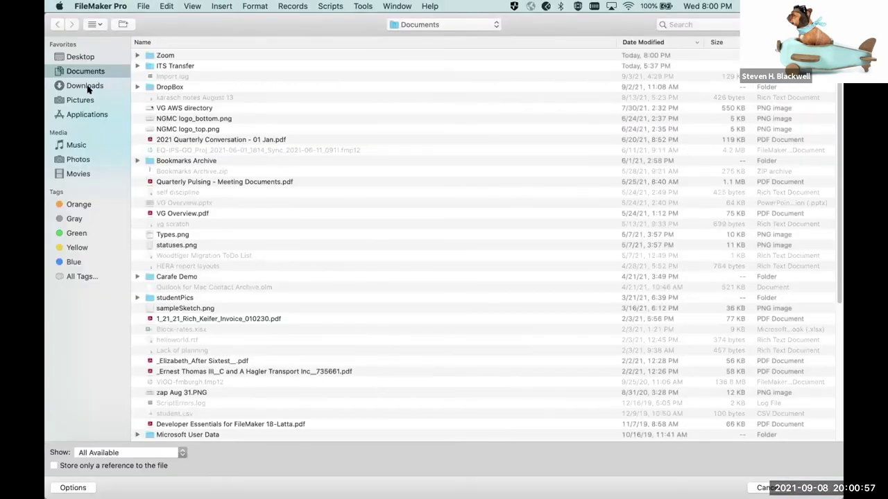
pyautogui.click(87, 88)
pyautogui.click(156, 56)
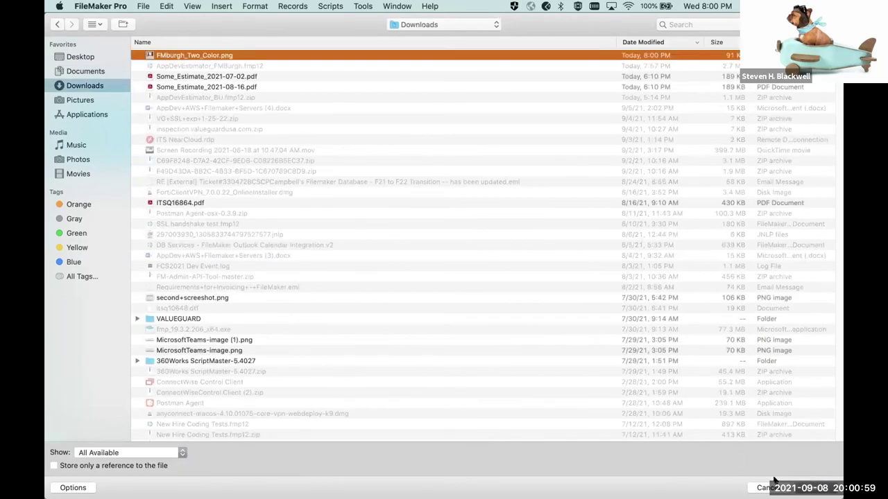
pyautogui.click(820, 487)
pyautogui.click(236, 272)
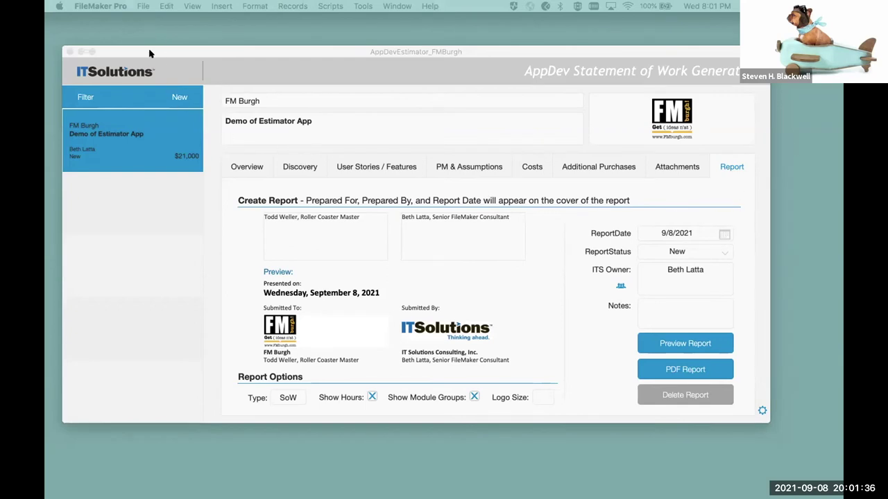
# - Open the Statement of Work report preview showing the FM Burgh logo on its cover
pyautogui.click(236, 51)
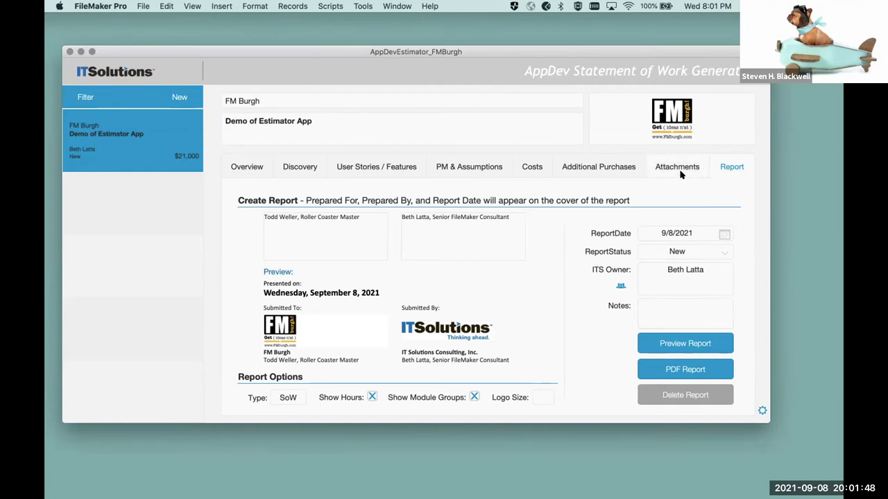
pyautogui.click(699, 345)
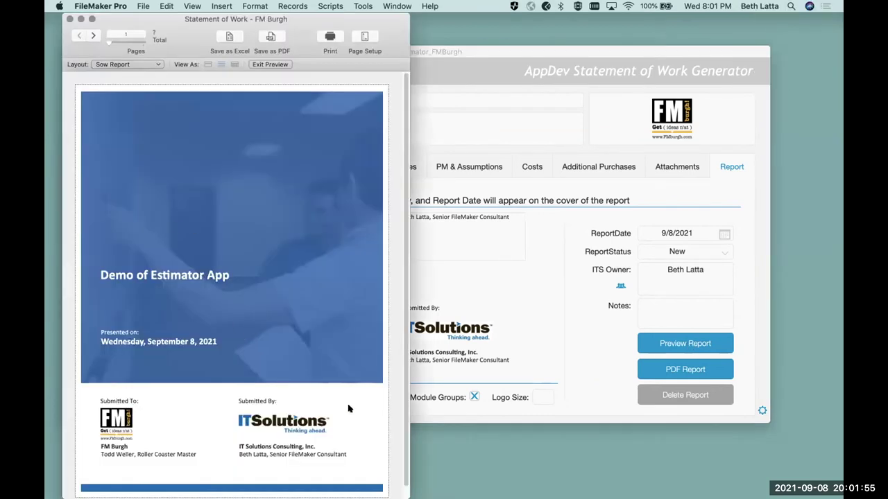
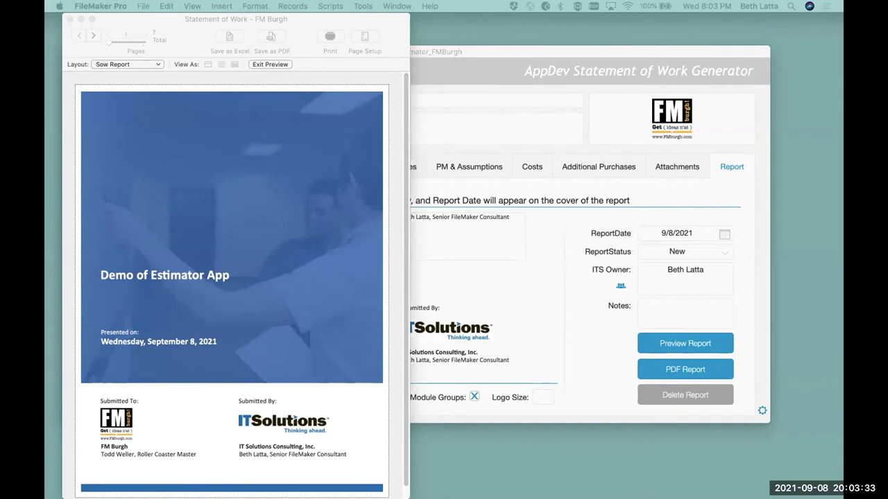
# - Close the Statement of Work report preview to return to the estimate's Report tab
pyautogui.click(193, 32)
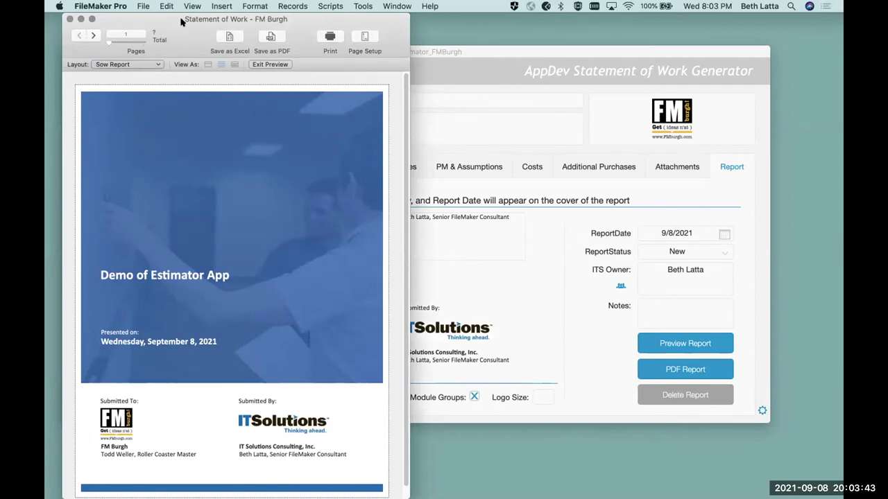
pyautogui.click(69, 19)
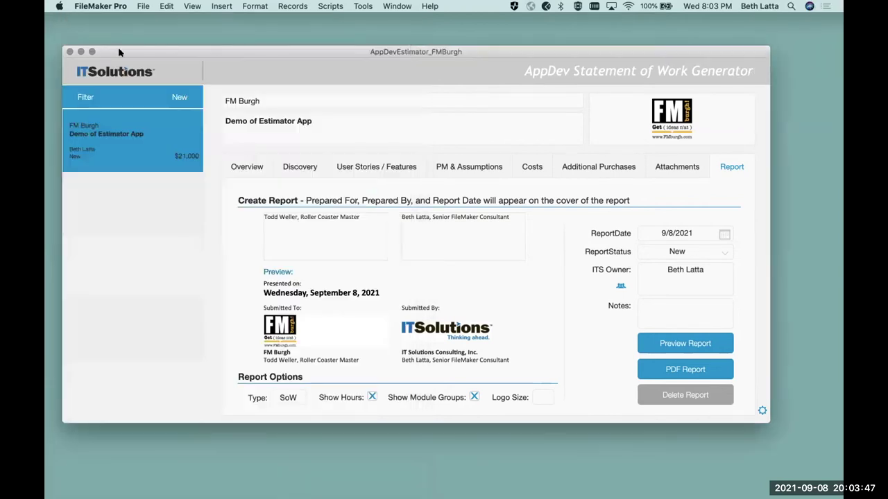
# - Try Logo Size 2 from the value list, then reopen the list to change it to 1
pyautogui.click(540, 401)
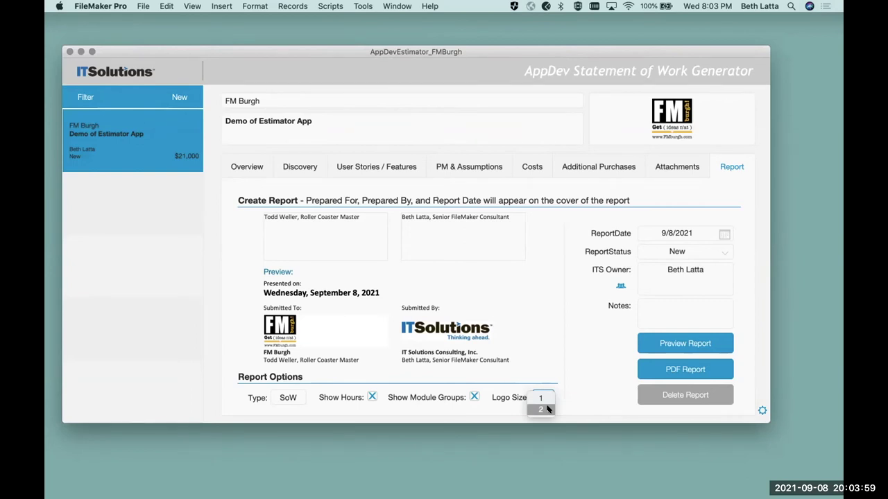
pyautogui.click(547, 410)
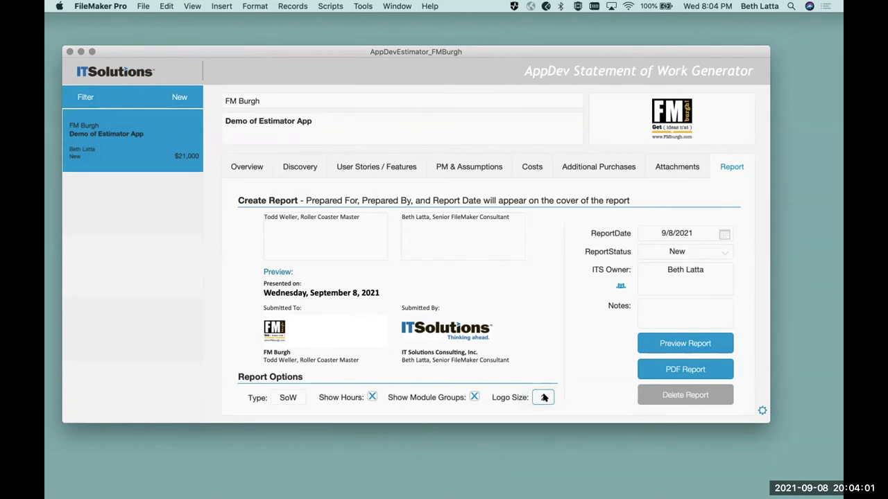
pyautogui.click(544, 397)
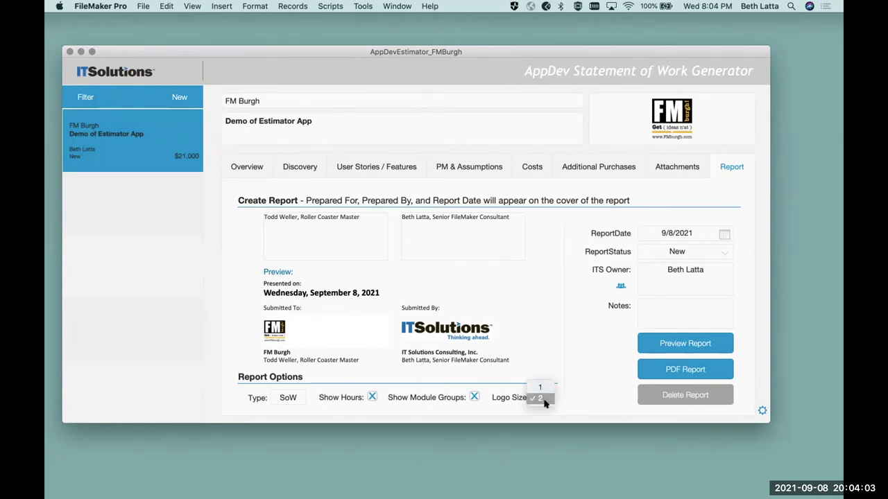
pyautogui.click(544, 389)
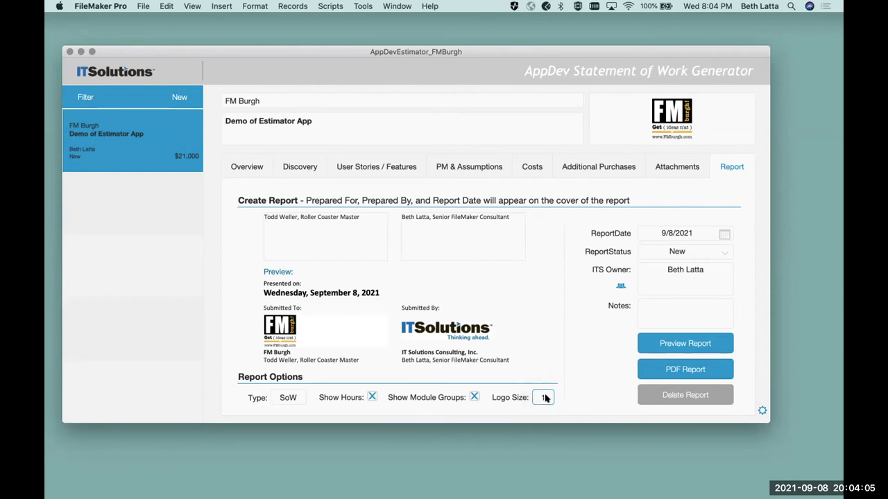
pyautogui.click(544, 397)
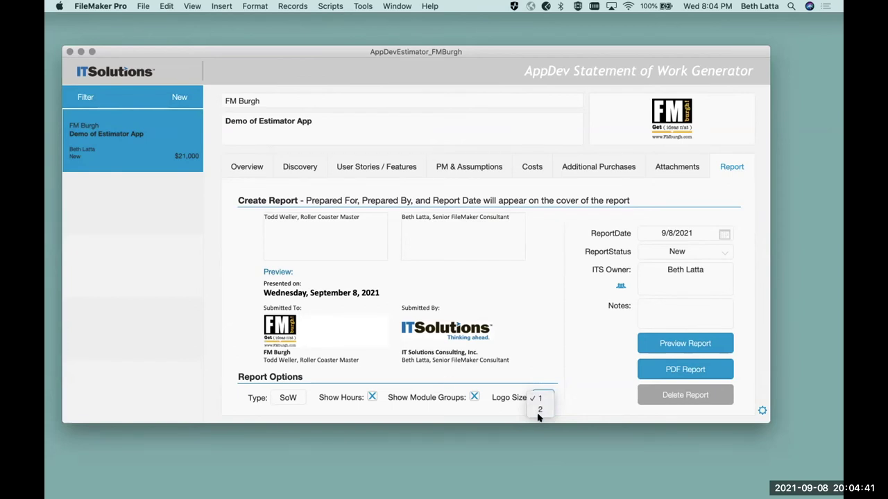
# - Commit Logo Size 1, then go to the home screen via the ITSolutions logo
pyautogui.click(437, 408)
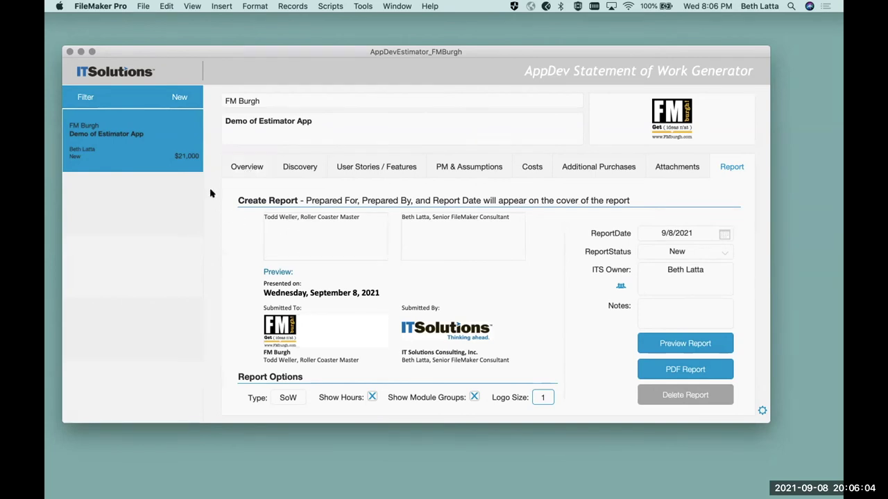
pyautogui.click(210, 192)
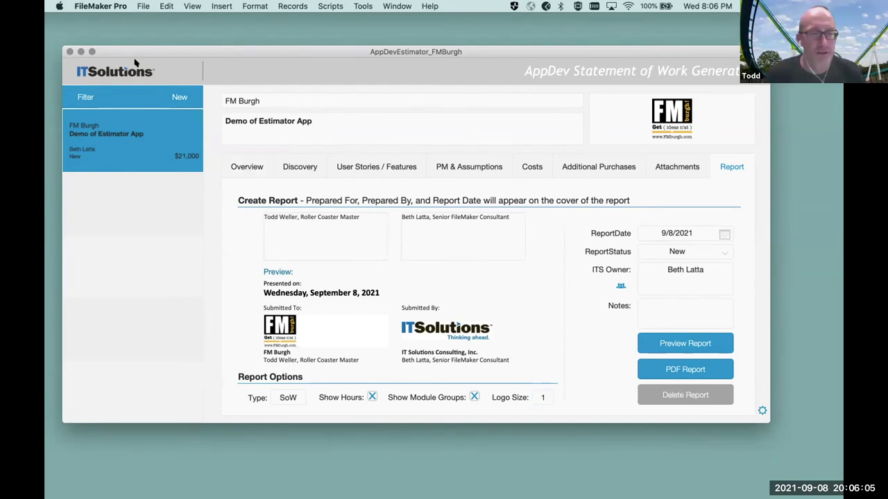
pyautogui.click(132, 67)
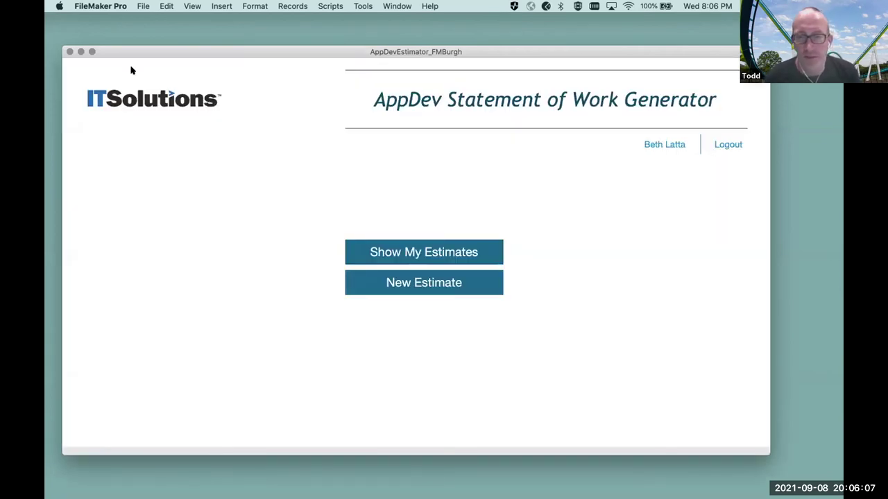